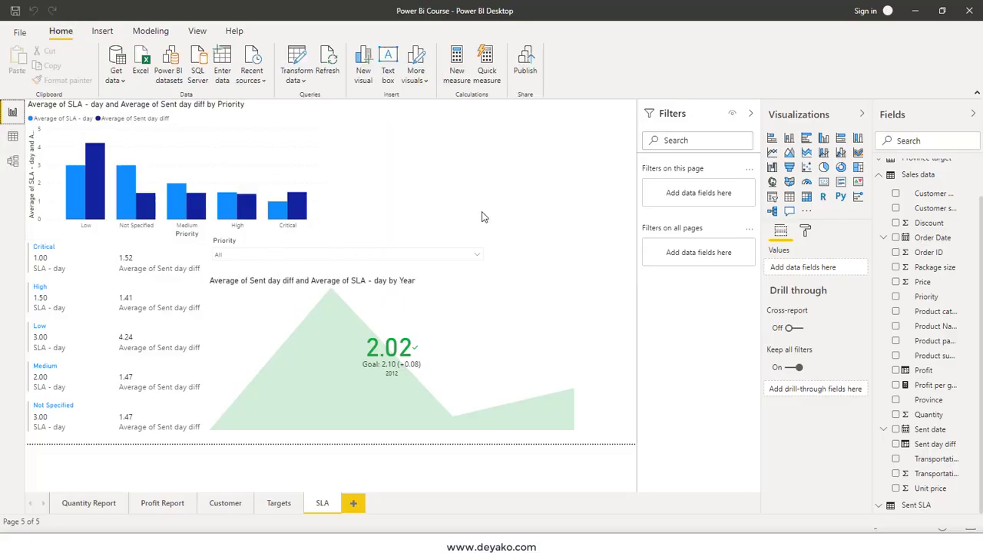
# Switch the ribbon to the Modeling tab while the SLA page is showing.
pyautogui.click(150, 32)
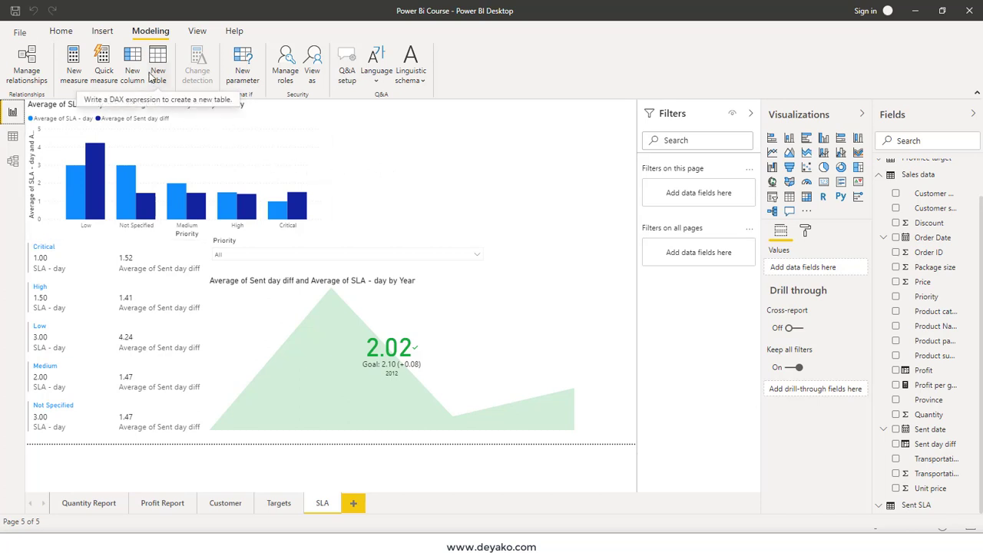
# Create the 'Change Coff' what-if parameter (0 to 20, increment 1, default 0) with its slicer.
pyautogui.click(242, 62)
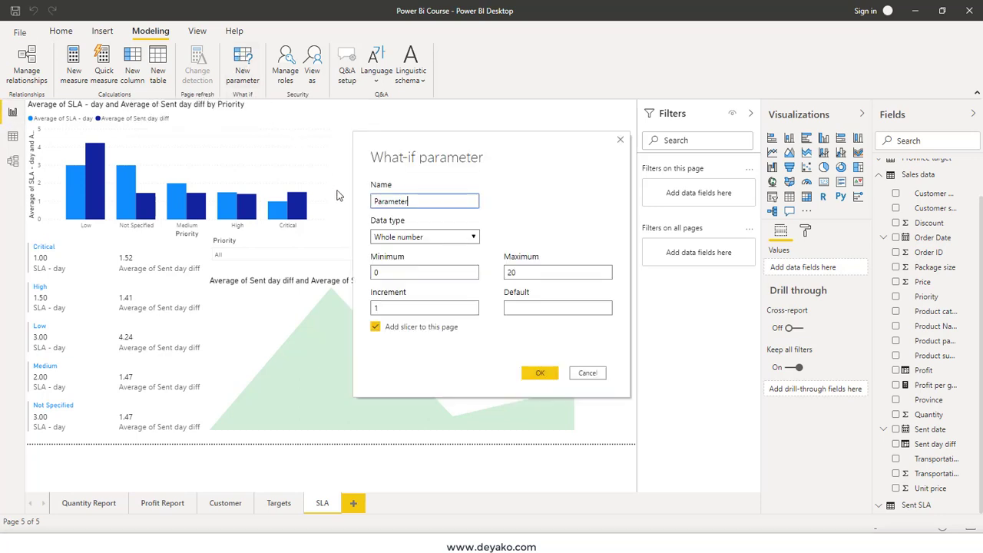
pyautogui.doubleClick(417, 202)
pyautogui.write('Change ')
pyautogui.write('Coff')
pyautogui.doubleClick(390, 274)
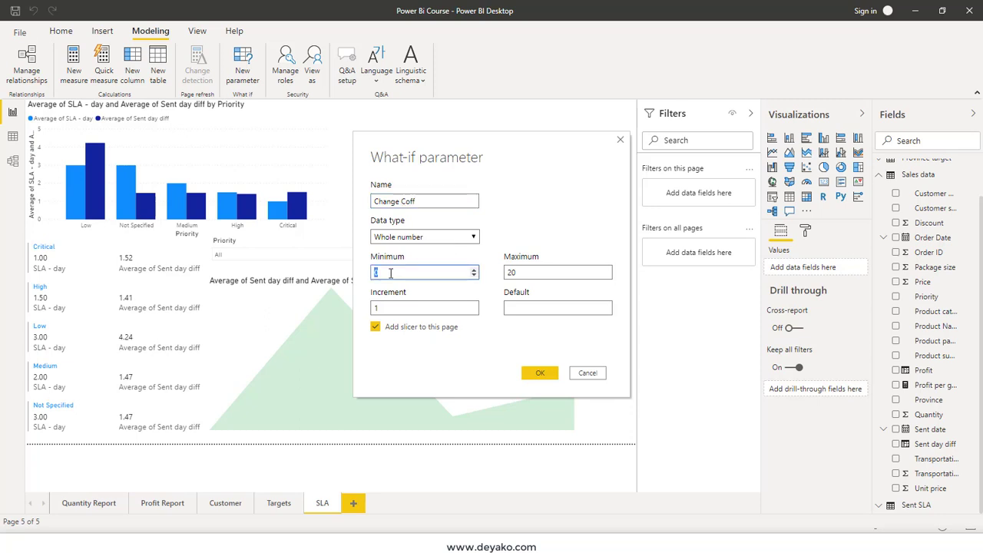
pyautogui.doubleClick(384, 303)
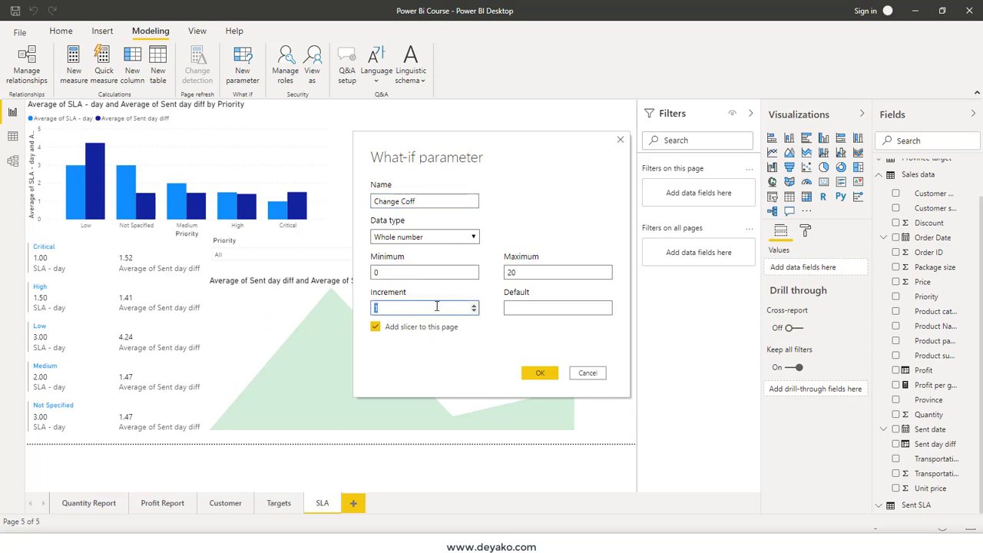
pyautogui.doubleClick(532, 272)
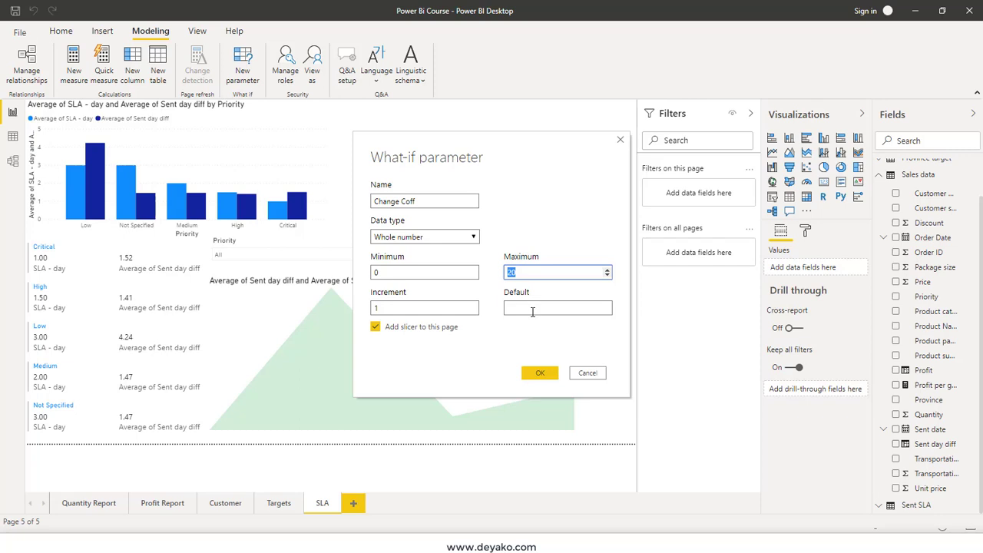
pyautogui.click(532, 309)
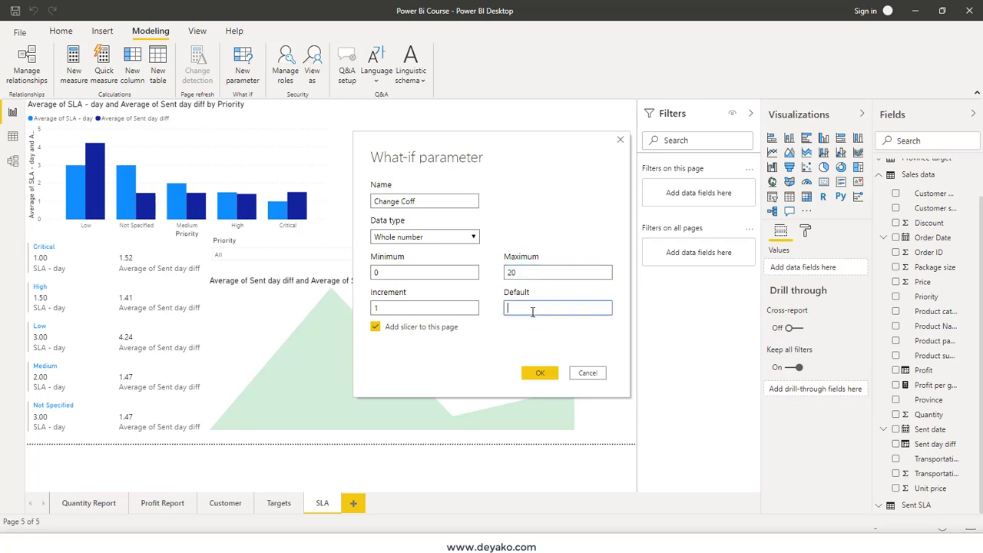
pyautogui.write('0')
pyautogui.click(538, 373)
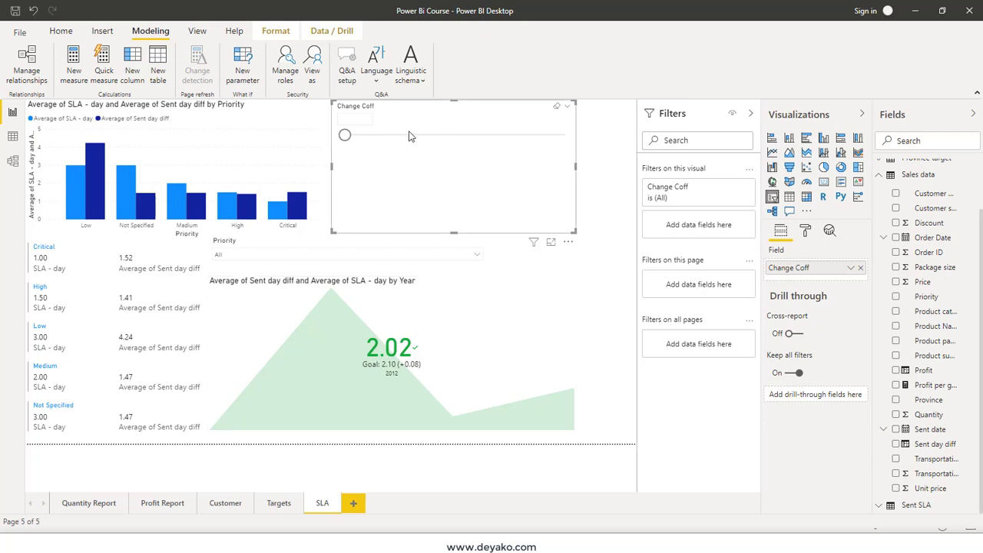
# Move the Change Coff slider, expand Change Coff in Fields, and switch to Data view.
pyautogui.moveTo(345, 140)
pyautogui.mouseDown()
pyautogui.moveTo(564, 136)
pyautogui.moveTo(345, 135)
pyautogui.mouseUp()
pyautogui.click(915, 176)
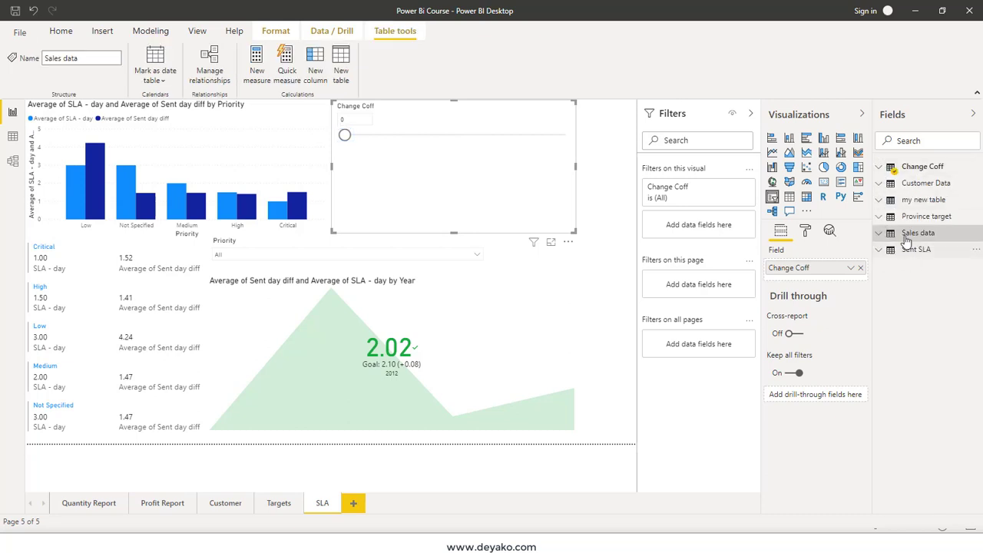
pyautogui.click(880, 169)
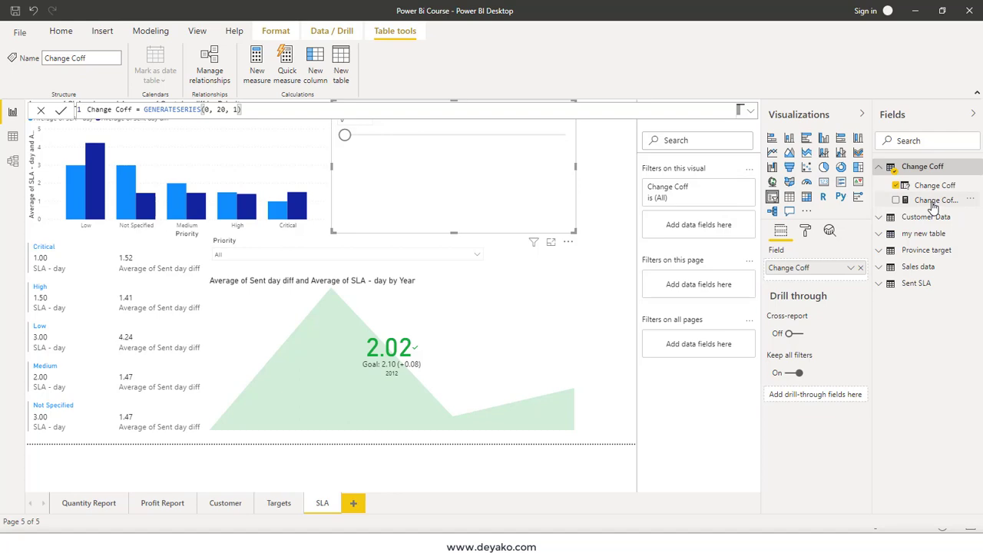
pyautogui.click(13, 137)
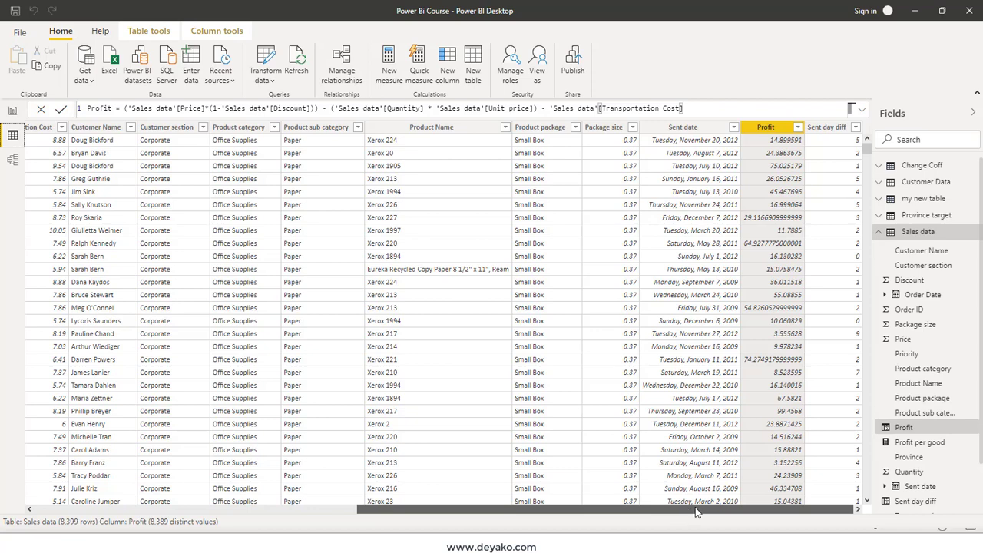
pyautogui.click(880, 234)
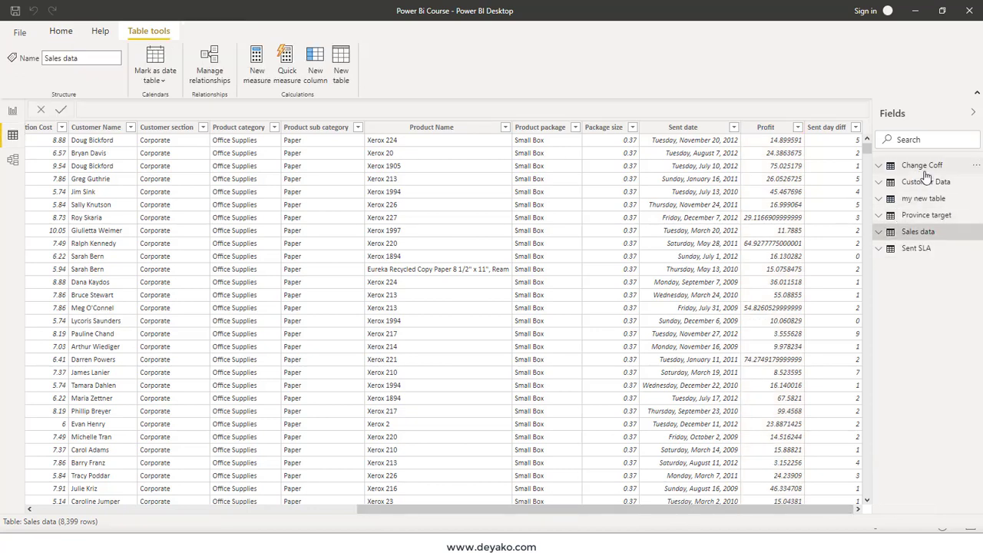
pyautogui.click(925, 170)
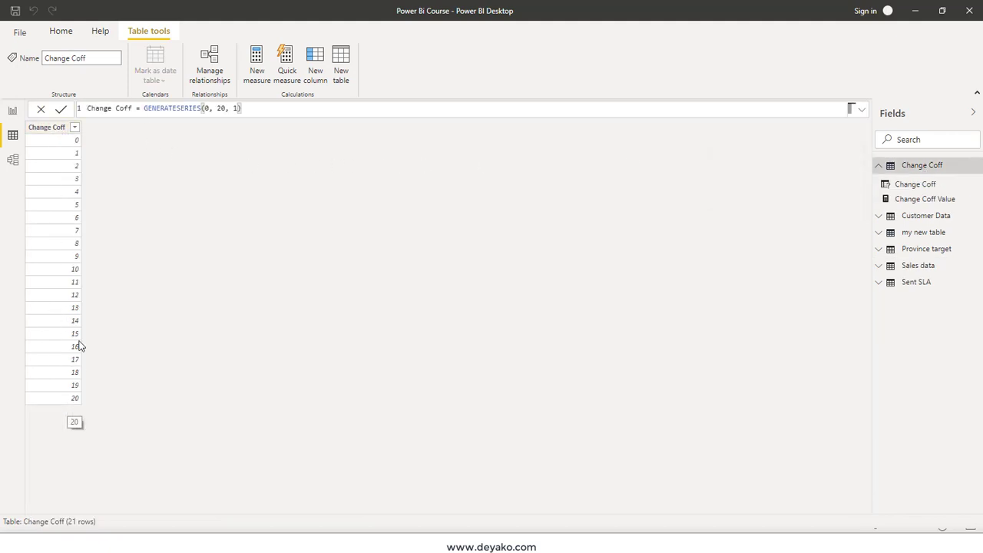
pyautogui.click(94, 108)
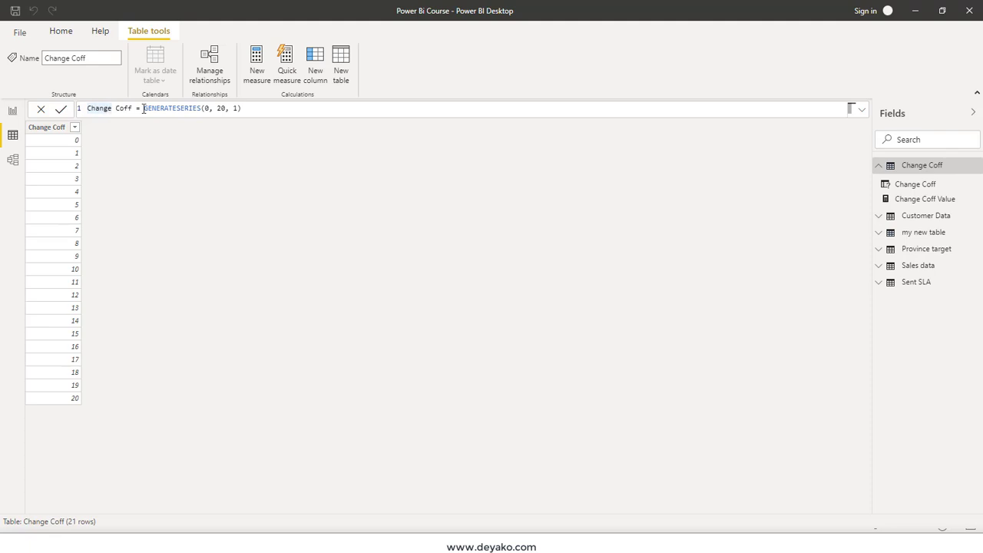
pyautogui.moveTo(144, 108); pyautogui.dragTo(254, 108)
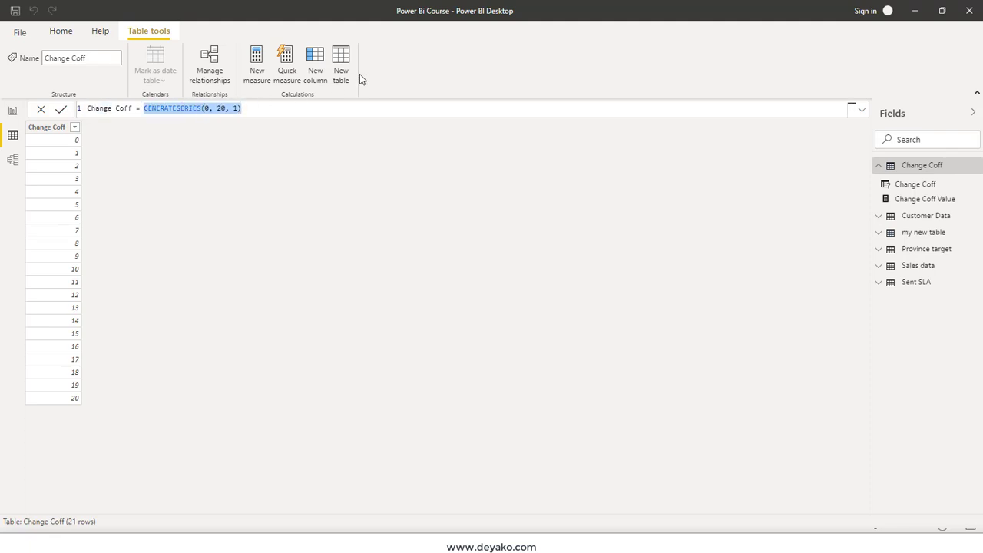
pyautogui.doubleClick(189, 108)
pyautogui.click(209, 108)
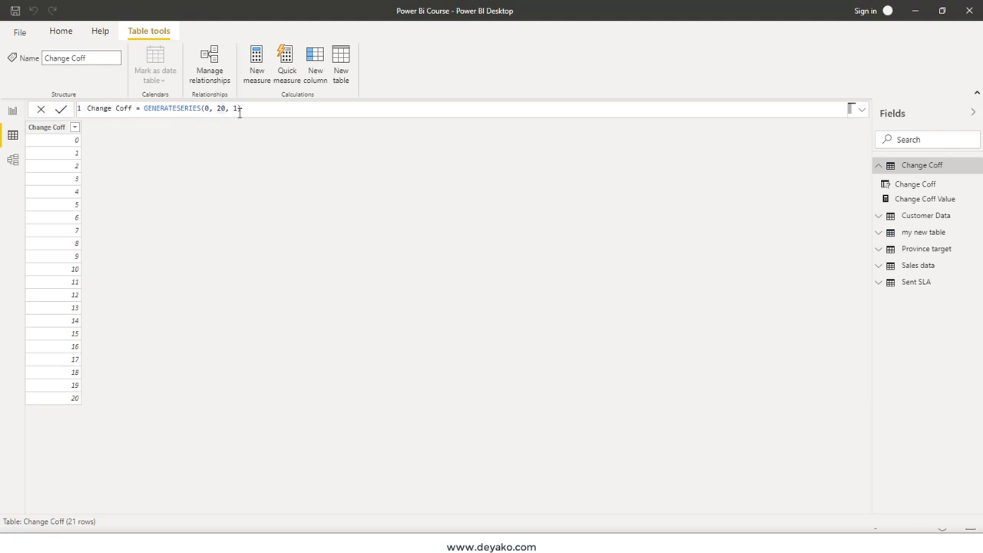
pyautogui.doubleClick(236, 108)
pyautogui.click(918, 265)
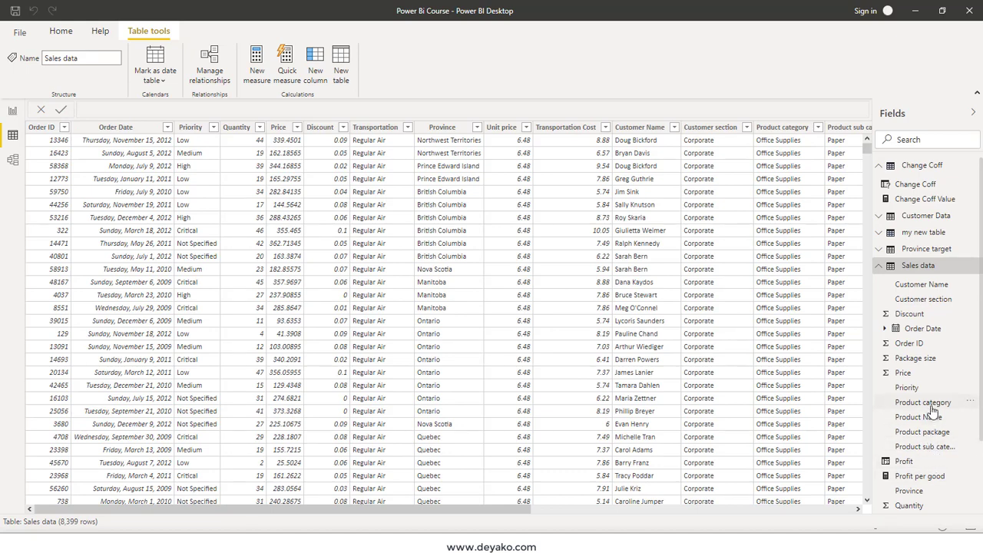
# Widen the Fields pane and display the Change Coff table's 21 rows, 0 through 20.
pyautogui.scroll(-1, 932, 412)
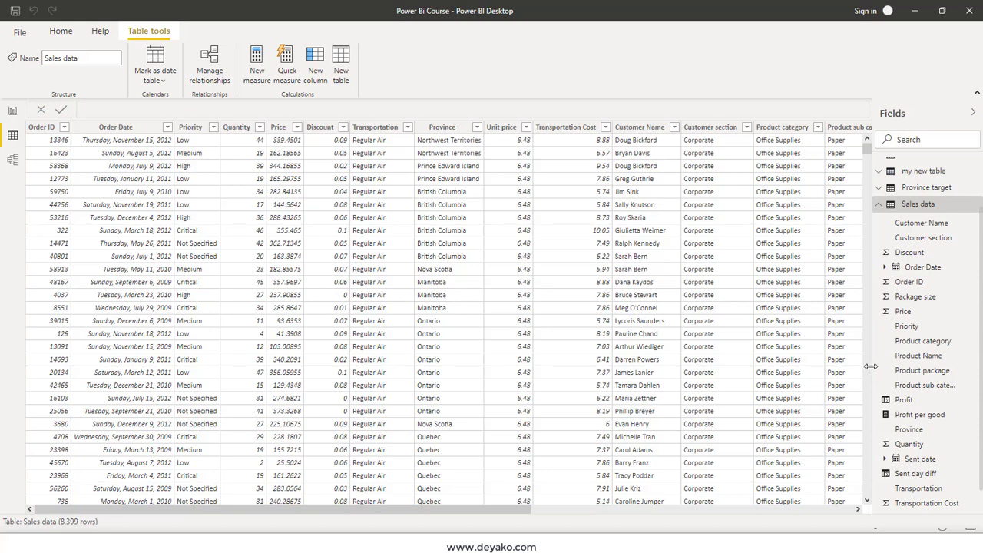
pyautogui.moveTo(870, 366); pyautogui.dragTo(842, 367)
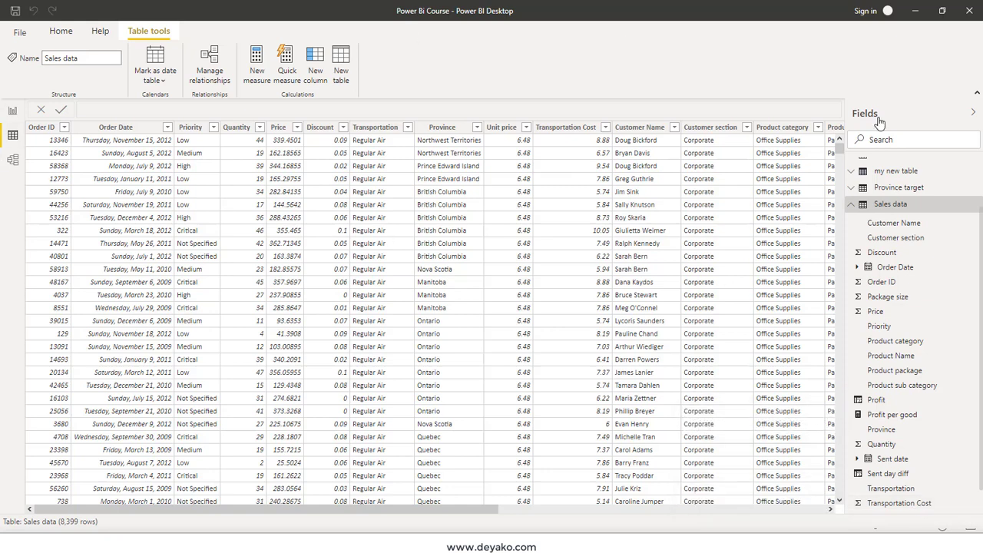
pyautogui.scroll(2, 909, 193)
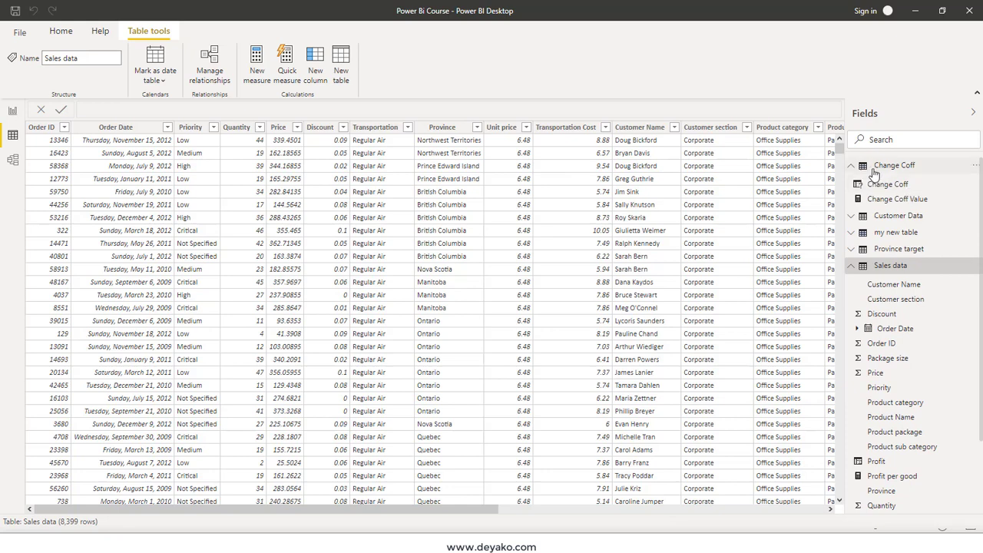
pyautogui.click(888, 171)
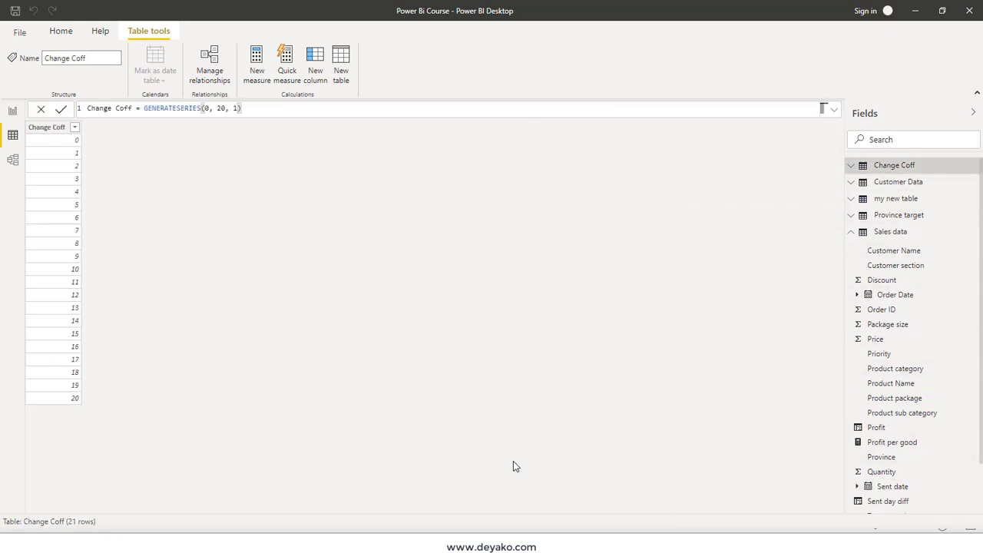
# Change the GENERATESERIES start and end values to 1 and 2 in the formula bar.
pyautogui.scroll(-2, 924, 465)
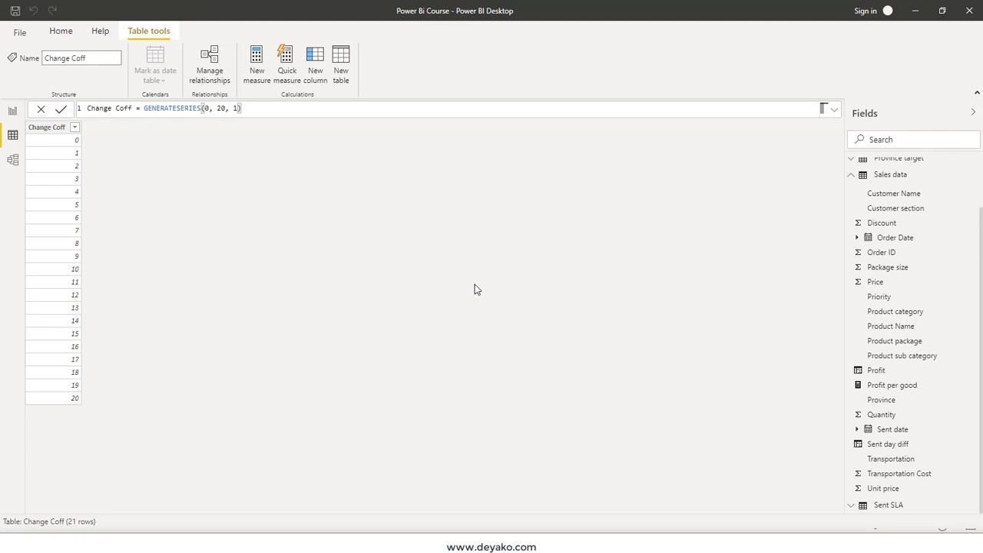
pyautogui.doubleClick(207, 109)
pyautogui.doubleClick(222, 108)
pyautogui.write('1')
pyautogui.doubleClick(207, 109)
pyautogui.write('1')
pyautogui.press('Return')
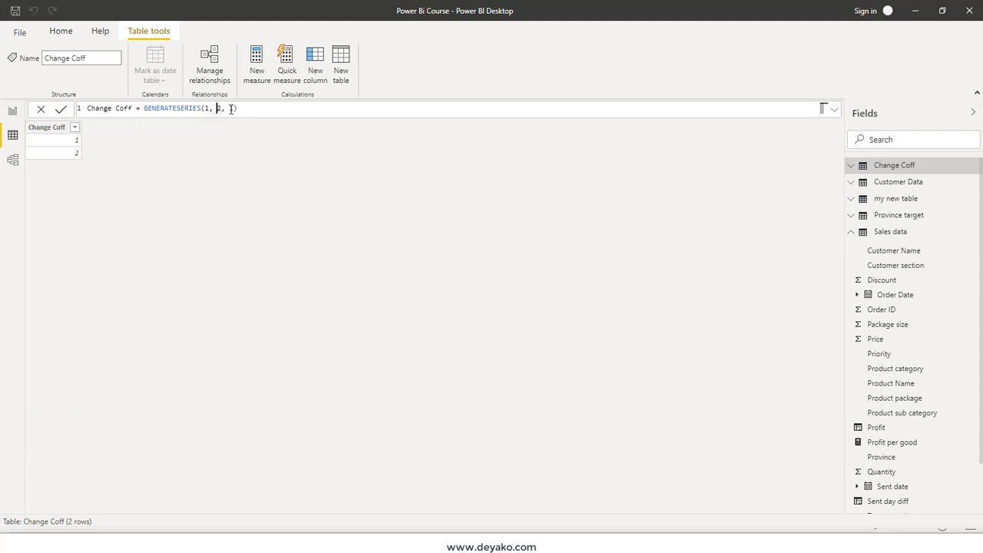
# Set the series step to 0.01 and scroll through the resulting 100 rows.
pyautogui.doubleClick(232, 109)
pyautogui.write('0.01')
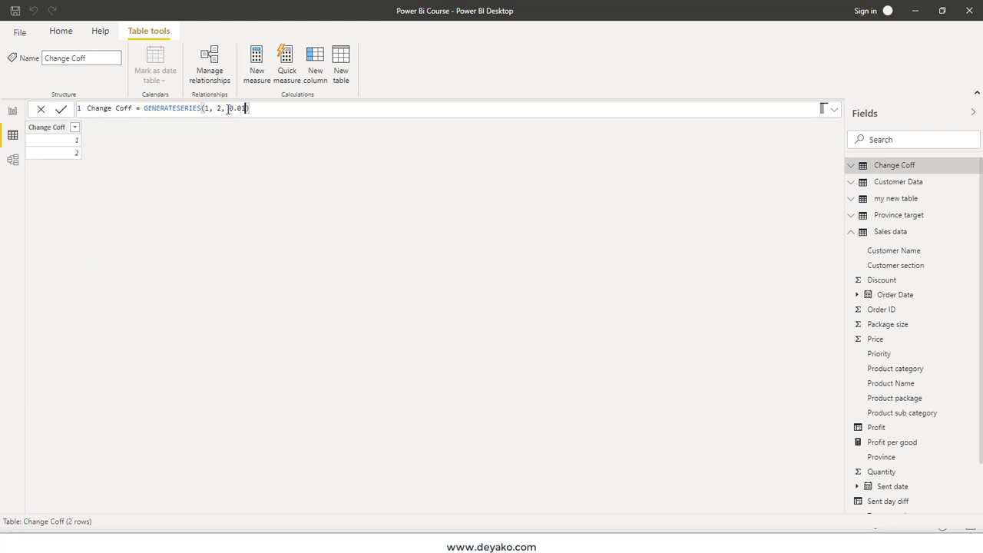
pyautogui.press('Return')
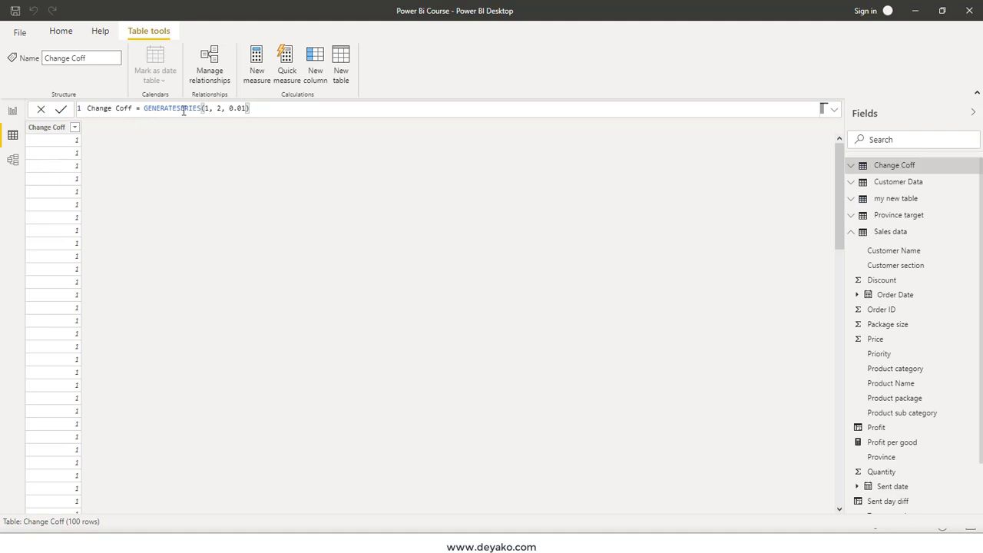
pyautogui.scroll(-2, 82, 389)
pyautogui.scroll(-6, 84, 391)
pyautogui.scroll(-3, 83, 389)
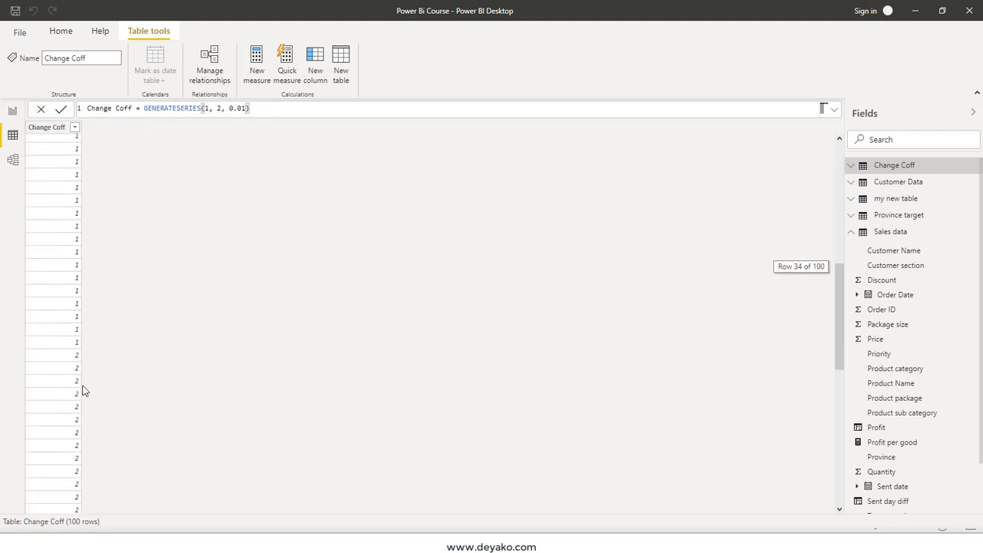
pyautogui.scroll(-6, 83, 389)
pyautogui.scroll(-6, 83, 376)
pyautogui.scroll(10, 44, 221)
pyautogui.scroll(10, 44, 220)
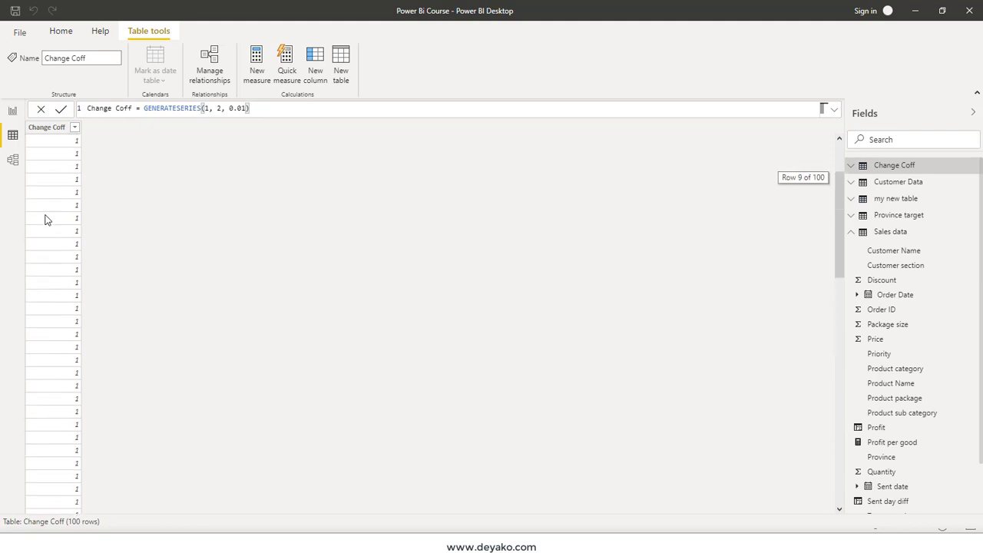
pyautogui.scroll(3, 54, 192)
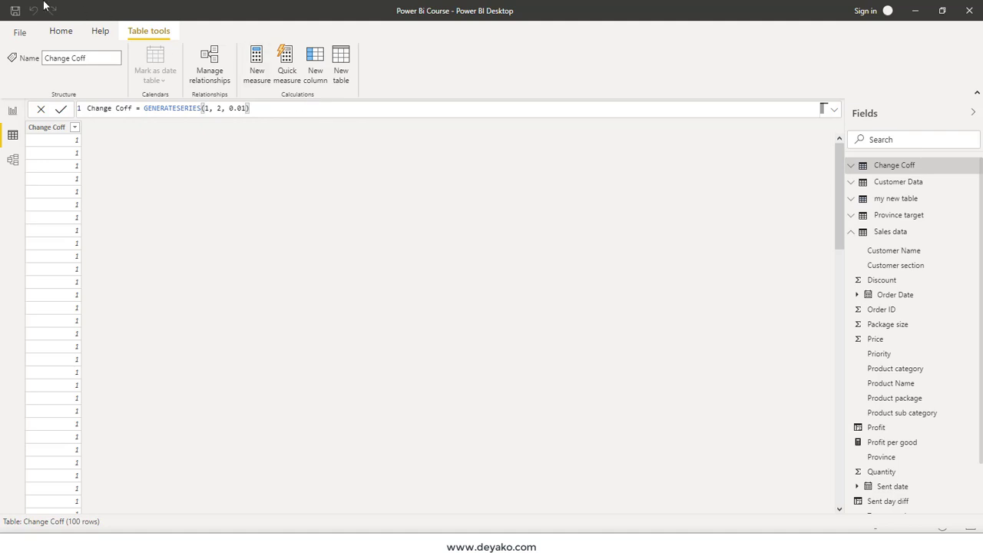
# Open Transform data, then delete the Change Coff table from the model.
pyautogui.click(57, 33)
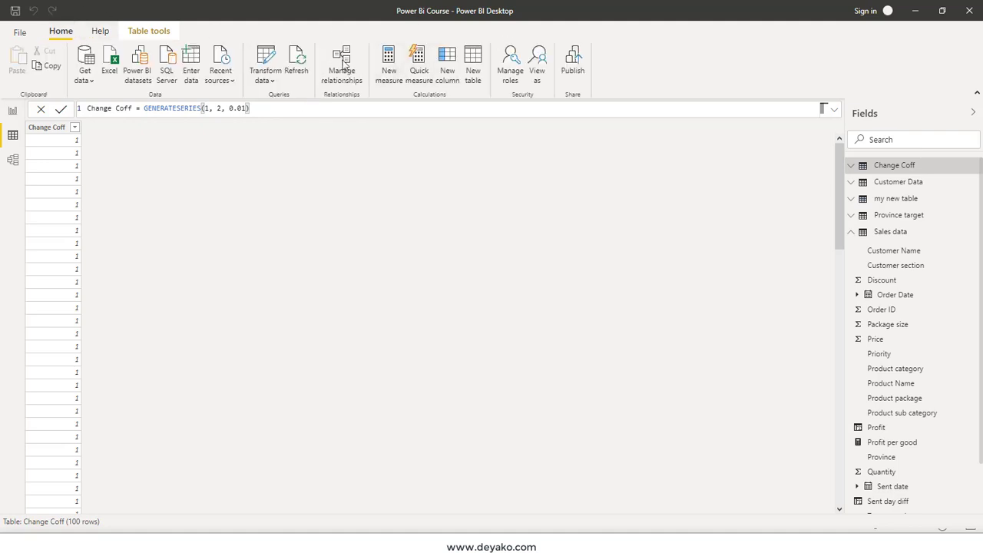
pyautogui.click(266, 55)
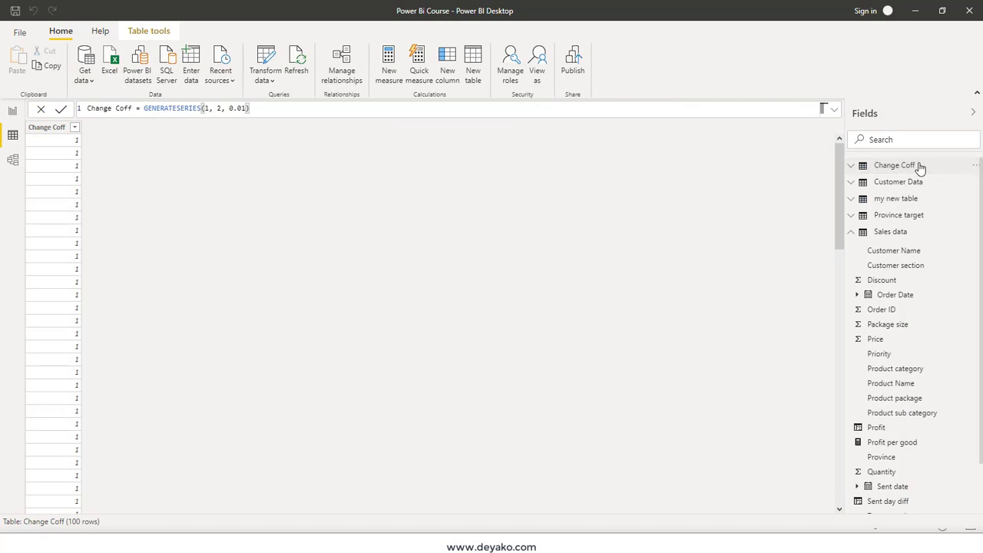
pyautogui.click(974, 167)
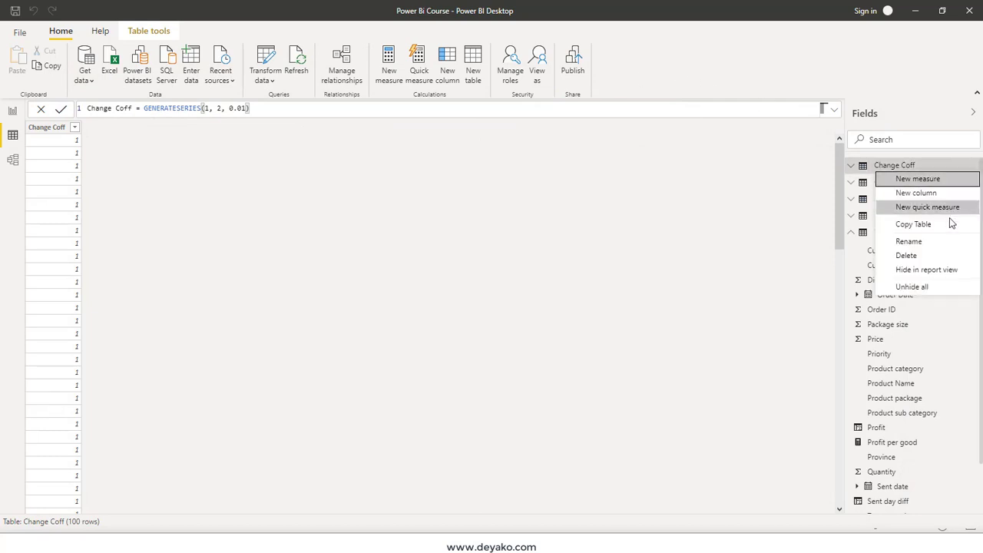
pyautogui.click(938, 255)
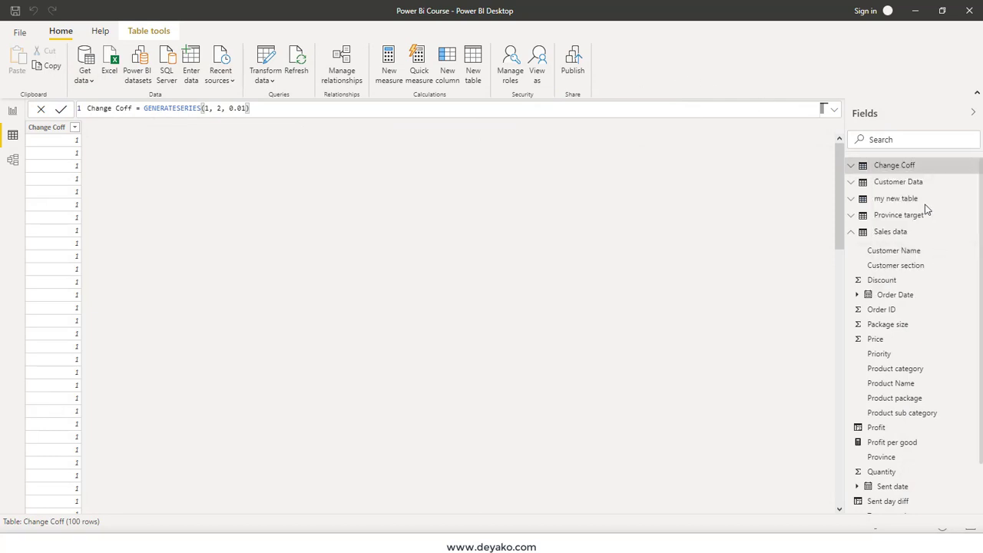
pyautogui.click(551, 293)
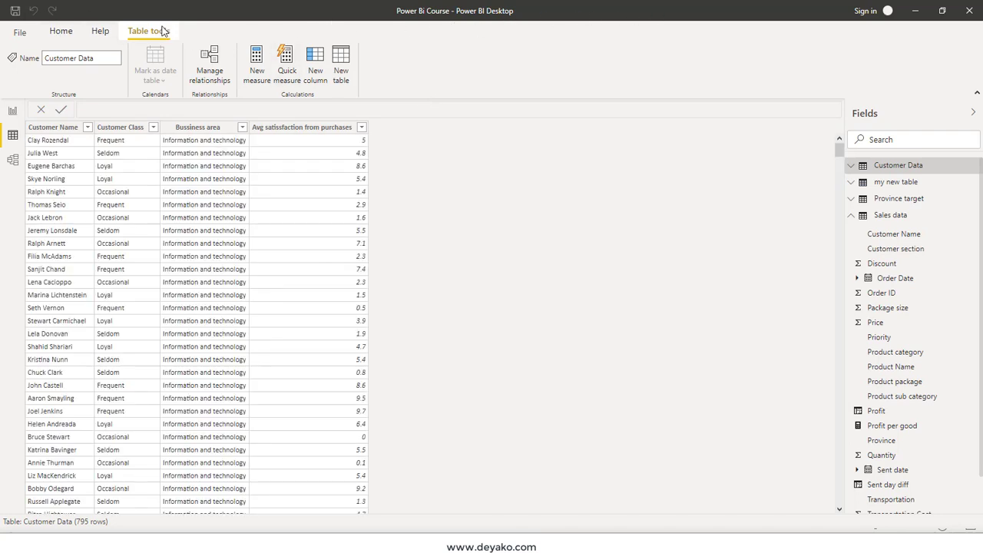
# Return to Report view on the SLA page.
pyautogui.click(62, 31)
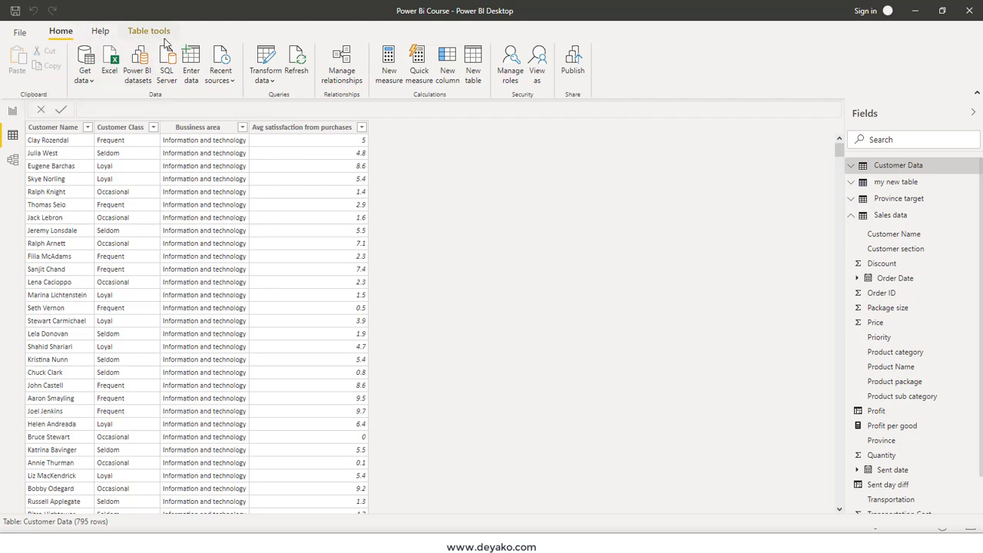
pyautogui.click(145, 33)
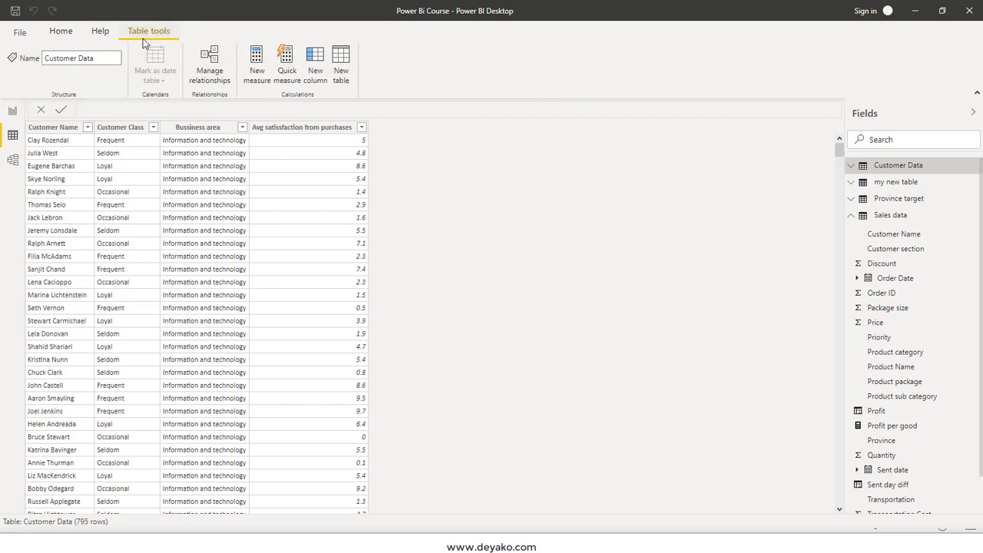
pyautogui.click(61, 38)
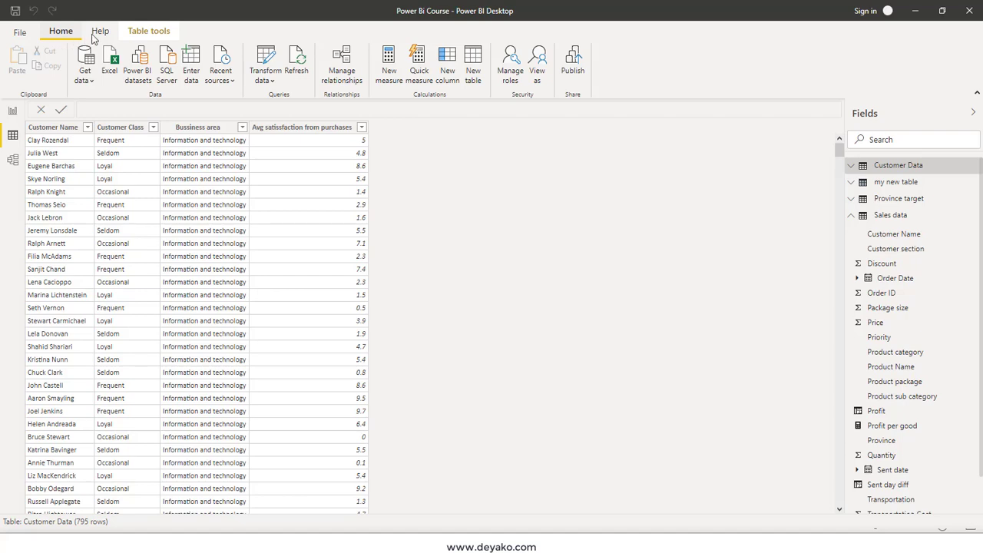
pyautogui.click(146, 32)
pyautogui.click(13, 110)
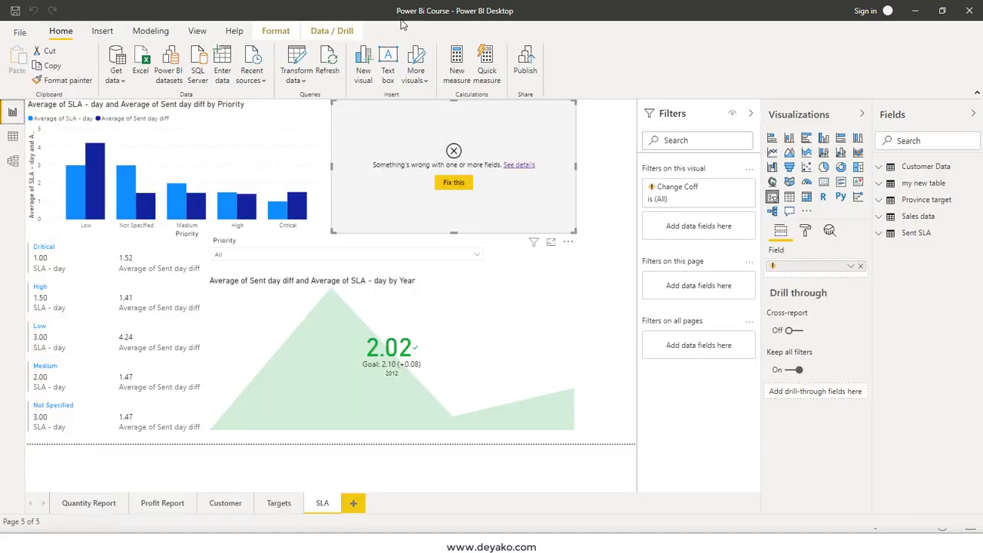
# Remove the broken slider visual from the SLA page.
pyautogui.click(144, 39)
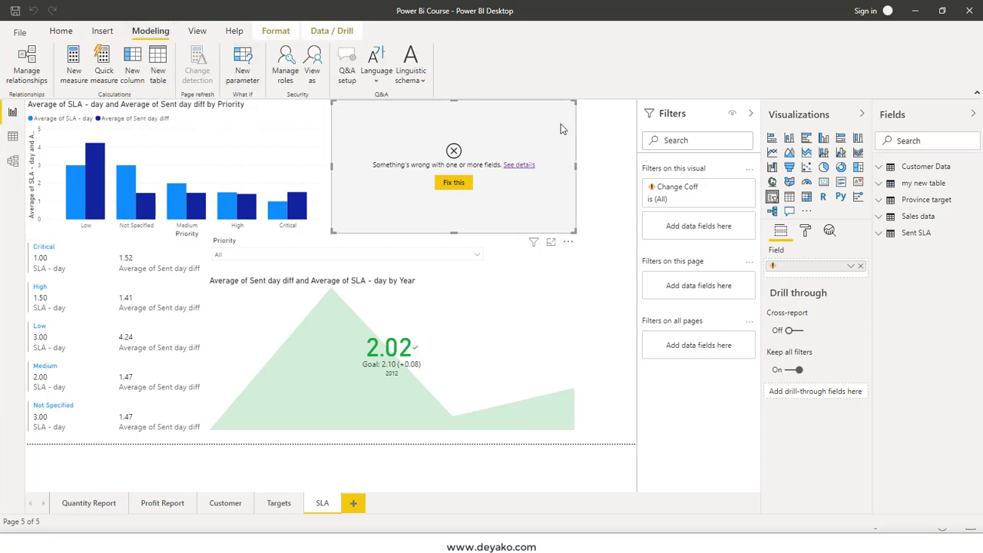
pyautogui.click(568, 241)
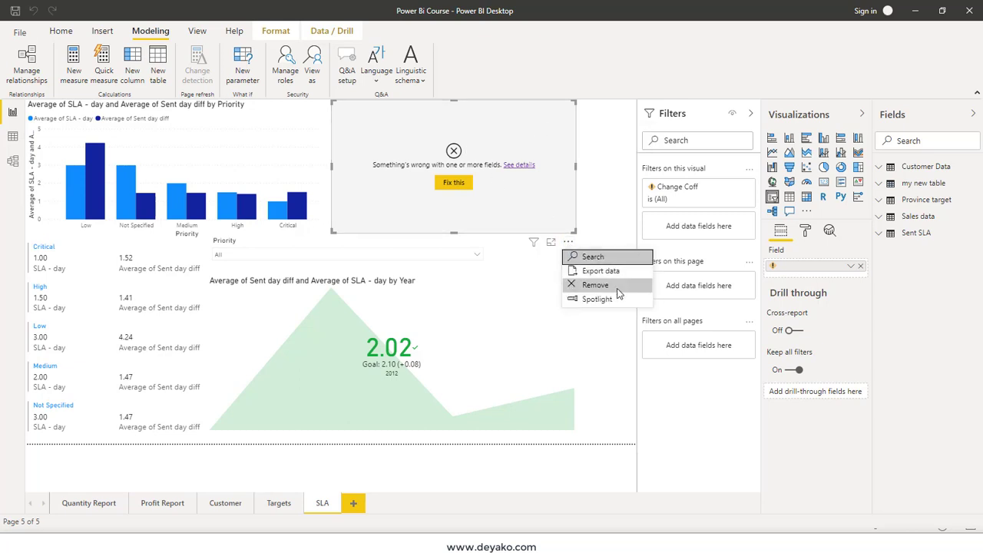
pyautogui.click(596, 285)
# Add a new blank page and rename it 'Transportation Cost Analysis'.
pyautogui.click(363, 504)
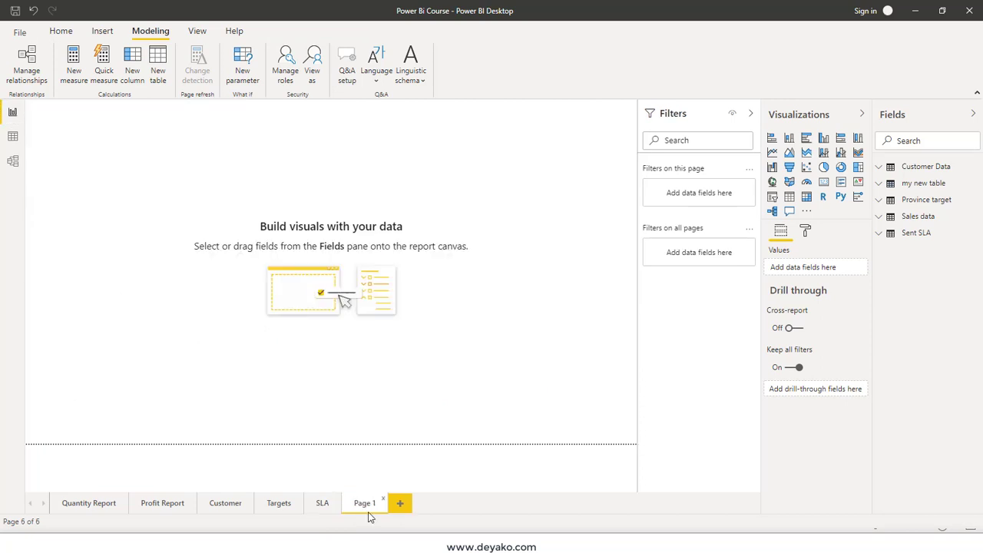
pyautogui.doubleClick(363, 504)
pyautogui.write('Sent')
pyautogui.write(' report')
pyautogui.write(' Cost Analysis')
pyautogui.click(448, 370)
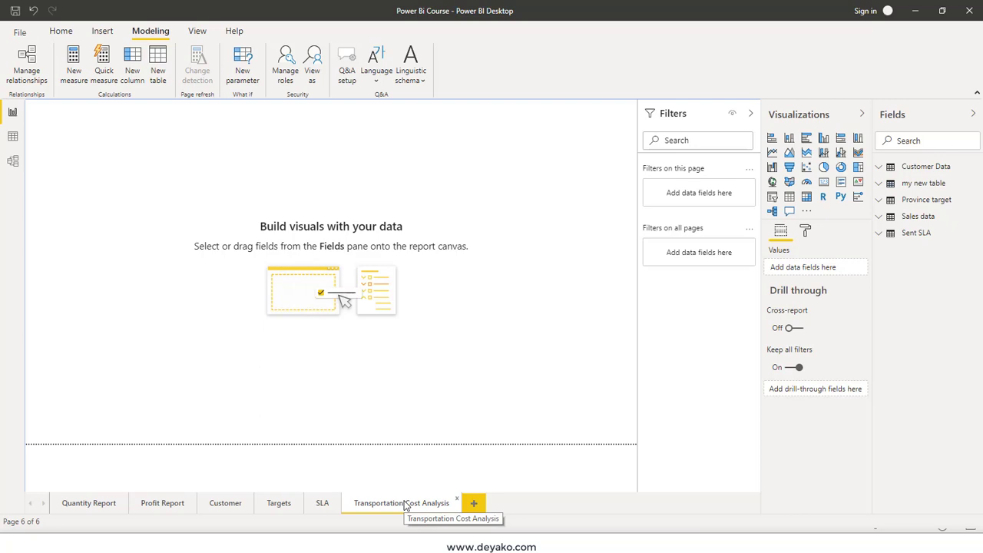
# Start a new what-if parameter named 'Change Coff' with Decimal number data type.
pyautogui.click(241, 73)
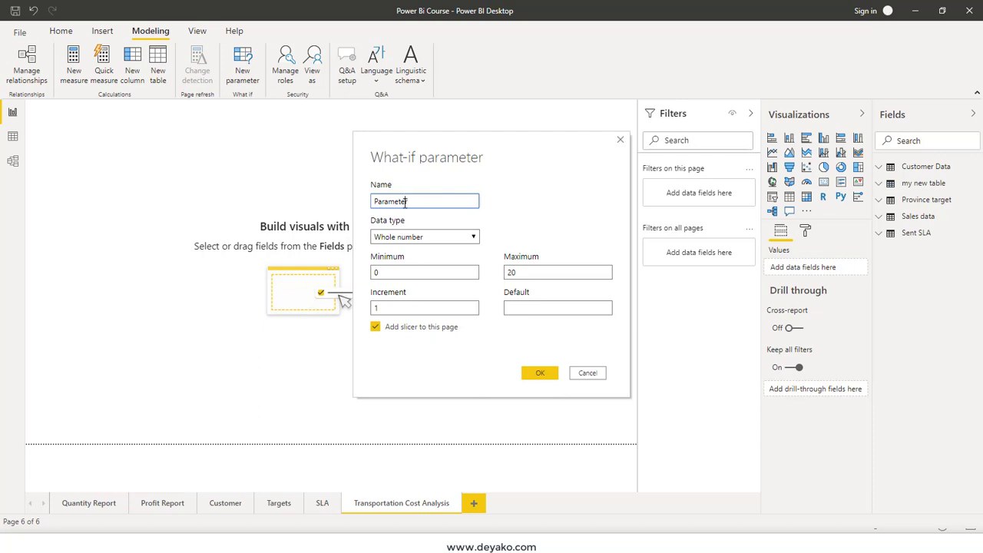
pyautogui.doubleClick(404, 201)
pyautogui.write('C')
pyautogui.press('BackSpace')
pyautogui.write('Change')
pyautogui.write(' Cost')
pyautogui.press('BackSpace')
pyautogui.press('BackSpace')
pyautogui.write('ff')
pyautogui.click(441, 240)
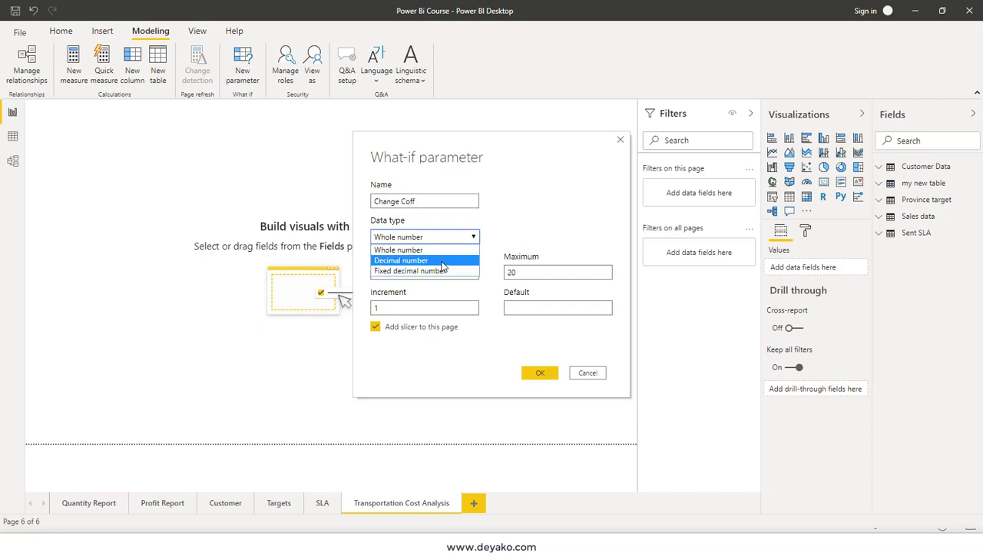
pyautogui.click(442, 262)
# Set its minimum 0, maximum 3, increment 0.01 and default 0.
pyautogui.doubleClick(381, 271)
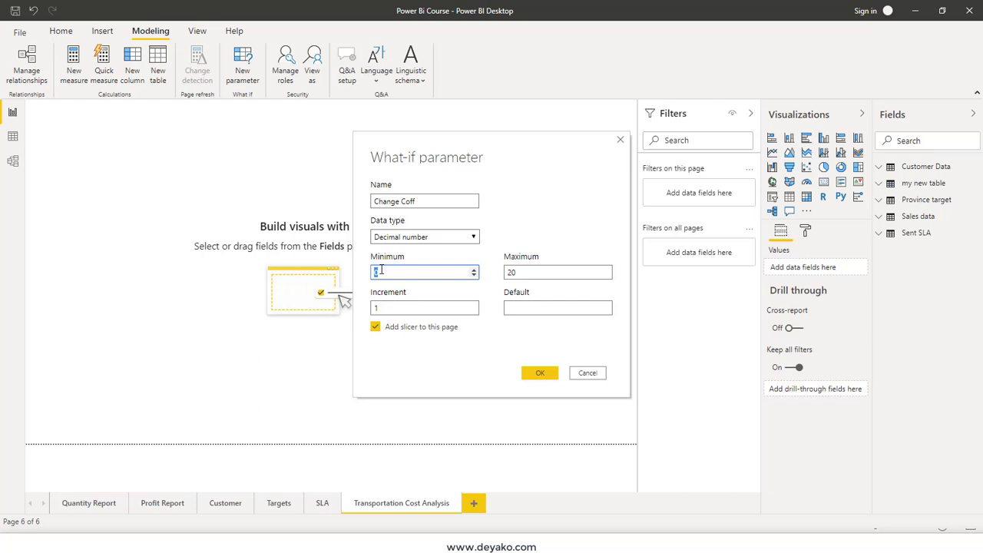
pyautogui.doubleClick(526, 276)
pyautogui.write('2')
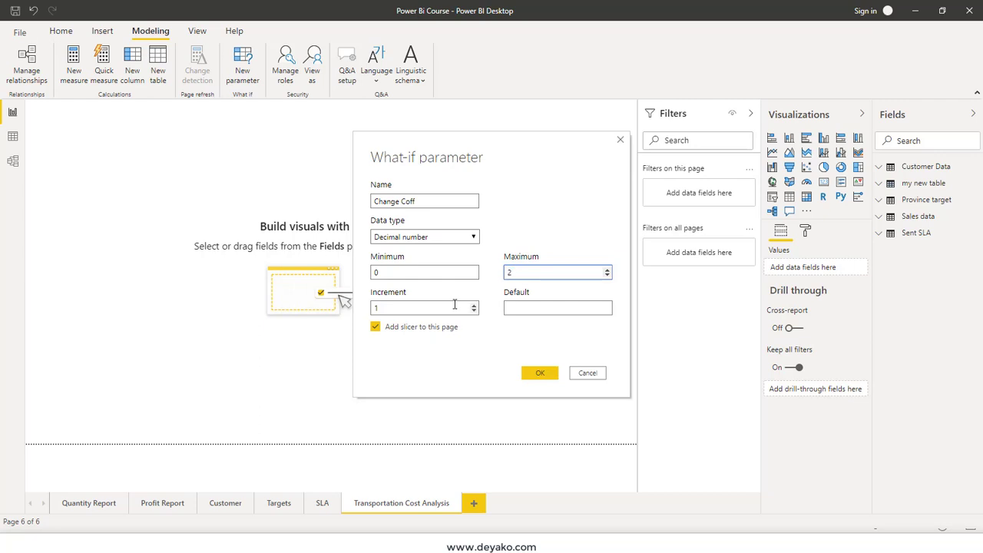
pyautogui.doubleClick(513, 275)
pyautogui.write('3')
pyautogui.click(431, 307)
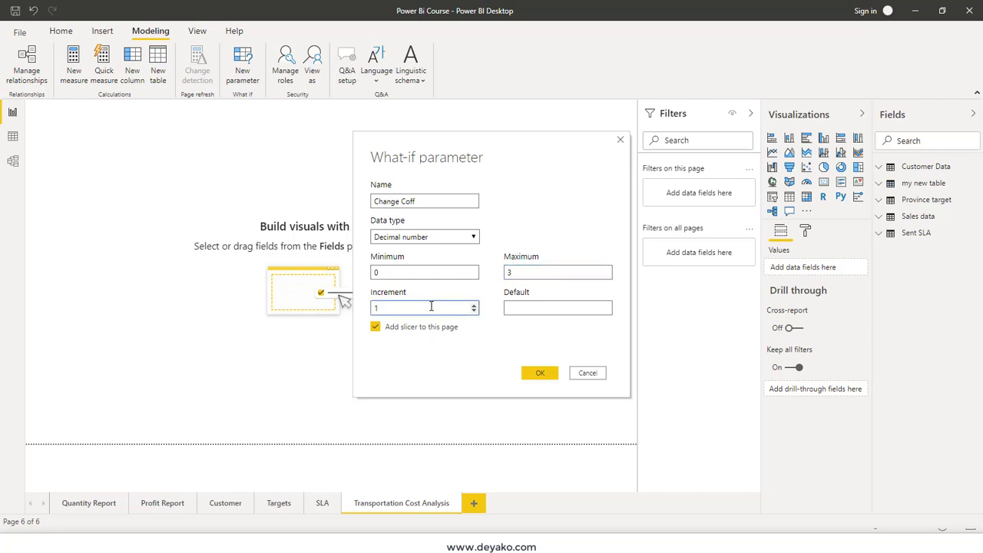
pyautogui.write('0.0.')
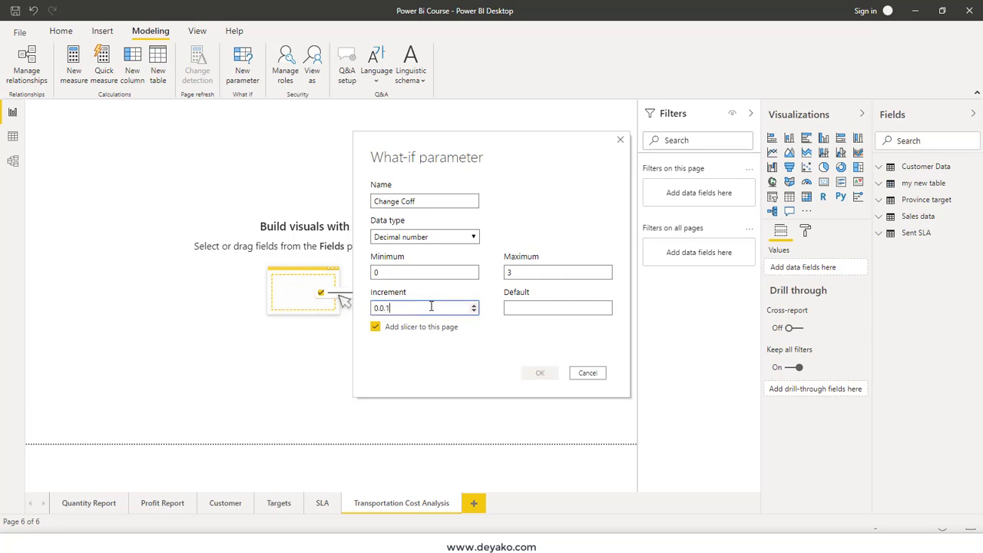
pyautogui.click(510, 307)
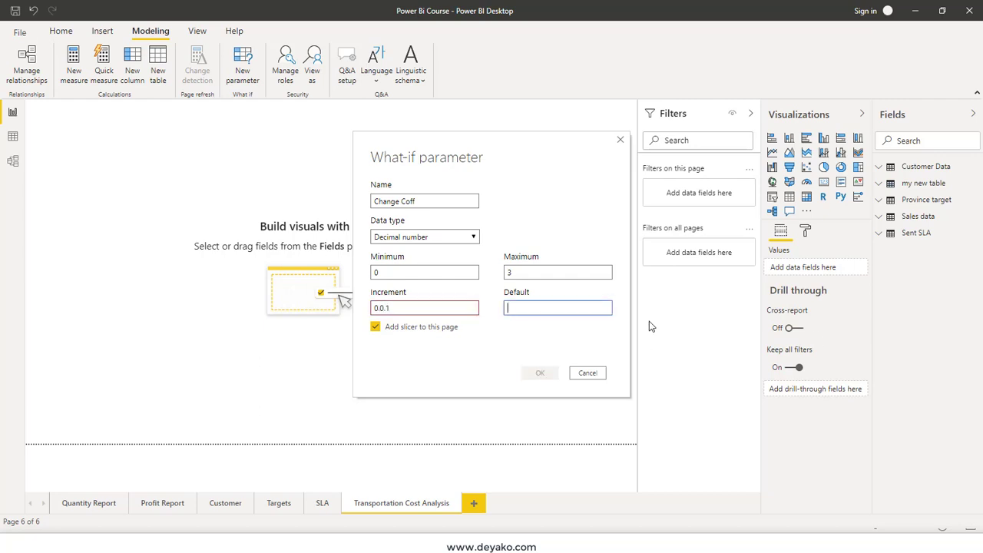
pyautogui.click(384, 308)
pyautogui.press('BackSpace')
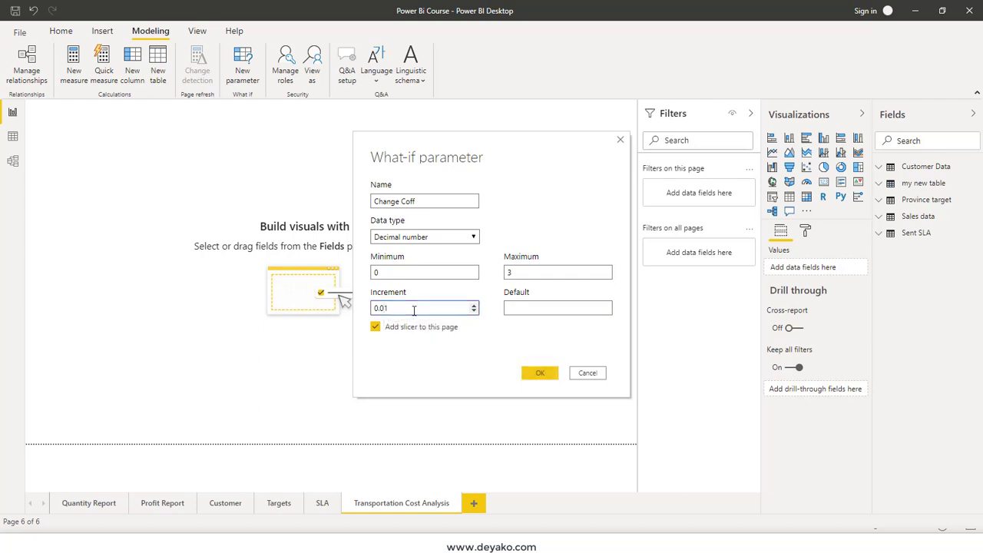
pyautogui.click(525, 310)
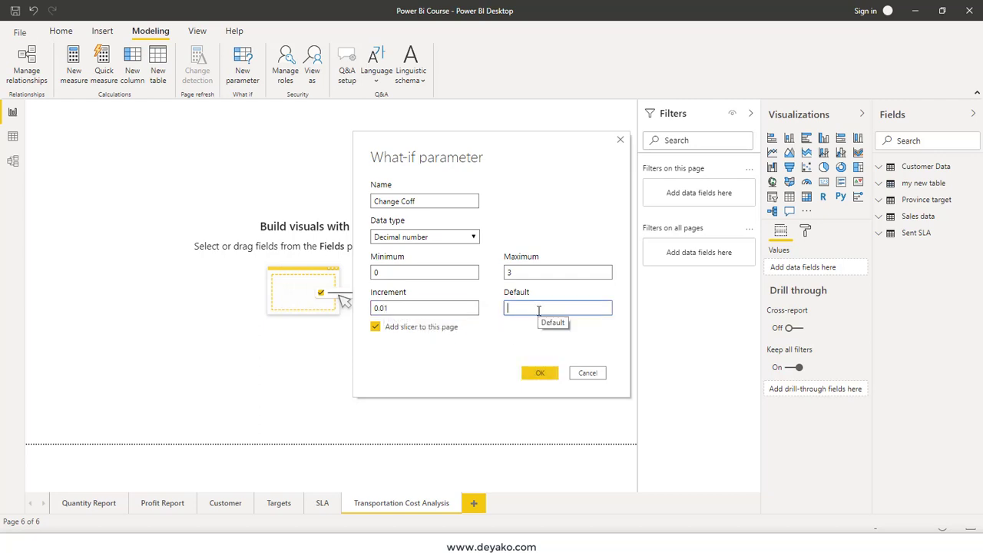
pyautogui.write('0')
# Create the Change Coff parameter and expand its table in the Fields pane.
pyautogui.click(540, 374)
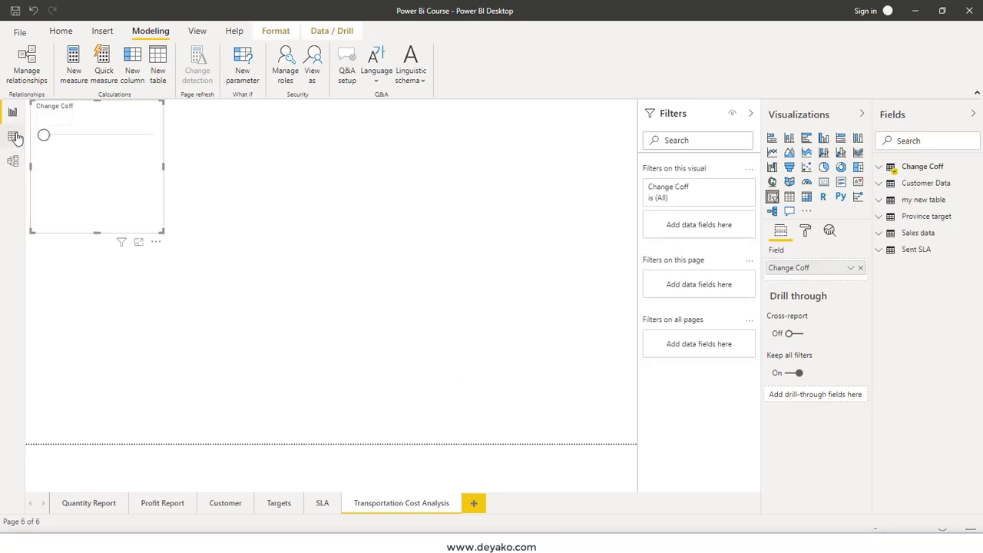
pyautogui.click(880, 165)
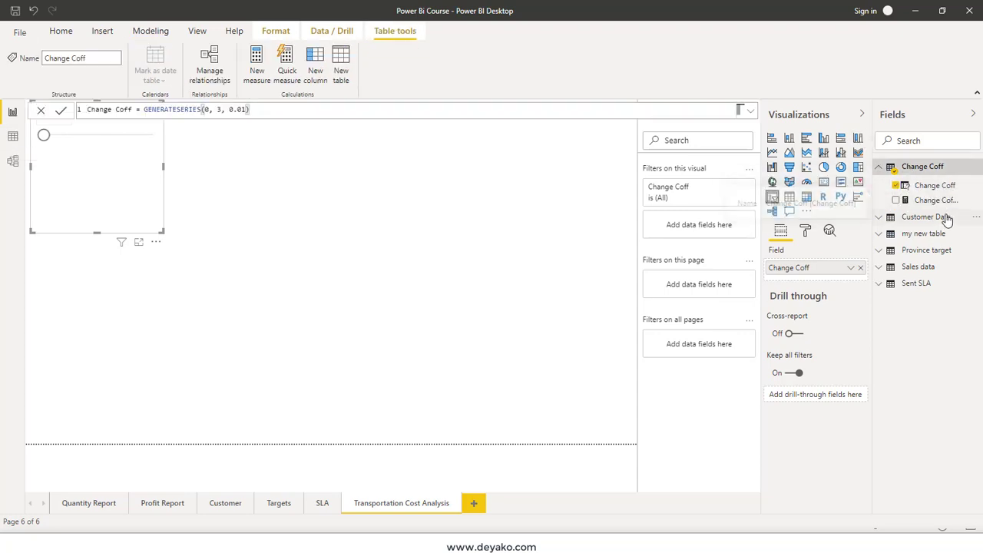
pyautogui.click(13, 136)
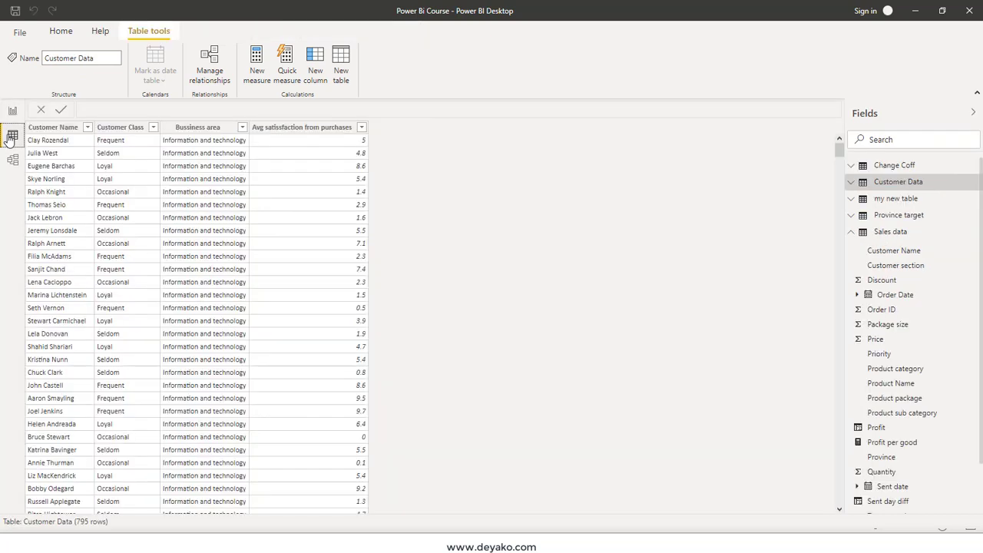
# Check the Change Coff table's 301 rows from 0 to 3, then return to the report.
pyautogui.click(906, 165)
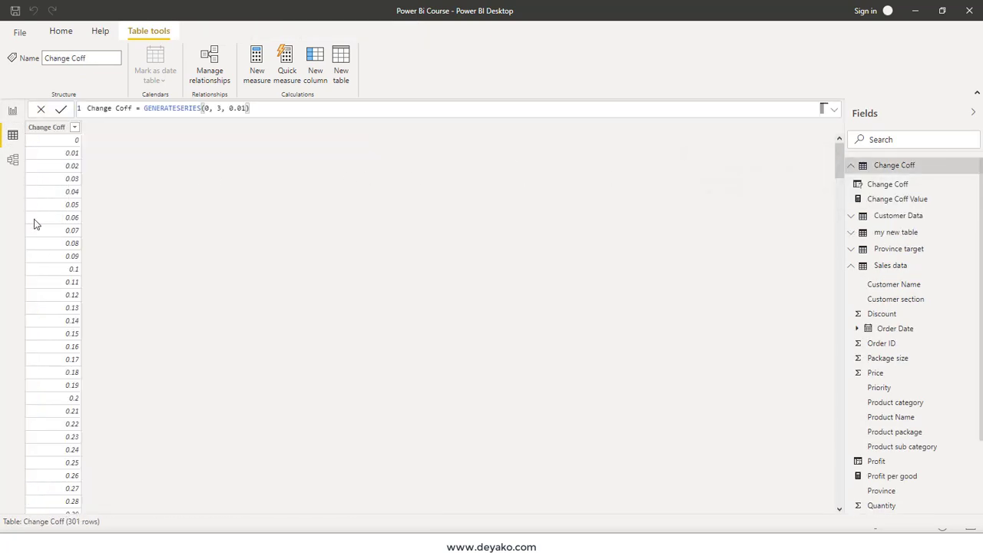
pyautogui.scroll(-3, 34, 230)
pyautogui.scroll(-10, 33, 238)
pyautogui.scroll(-20, 34, 248)
pyautogui.scroll(-10, 34, 250)
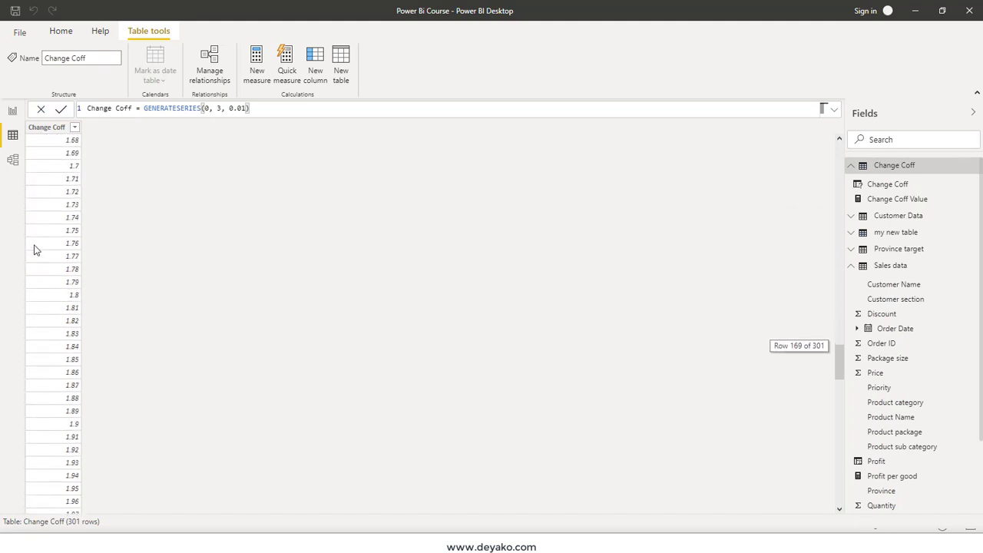
pyautogui.scroll(-12, 35, 254)
pyautogui.scroll(-10, 35, 256)
pyautogui.scroll(-13, 34, 257)
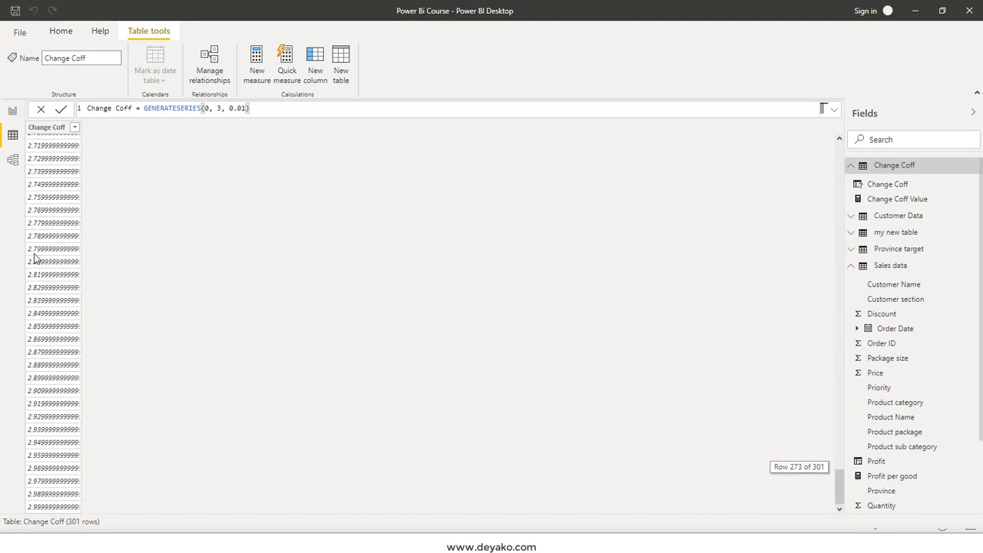
pyautogui.click(62, 507)
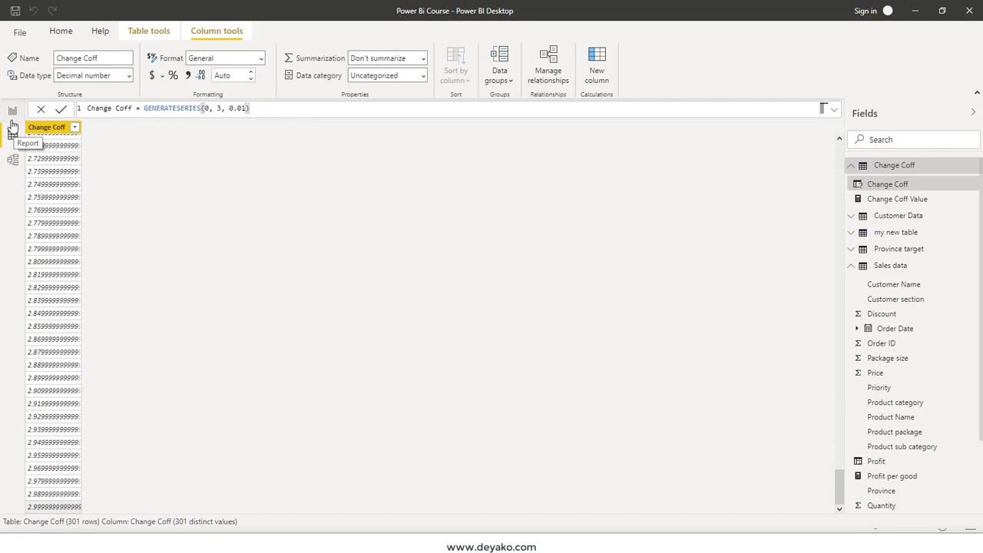
pyautogui.click(11, 117)
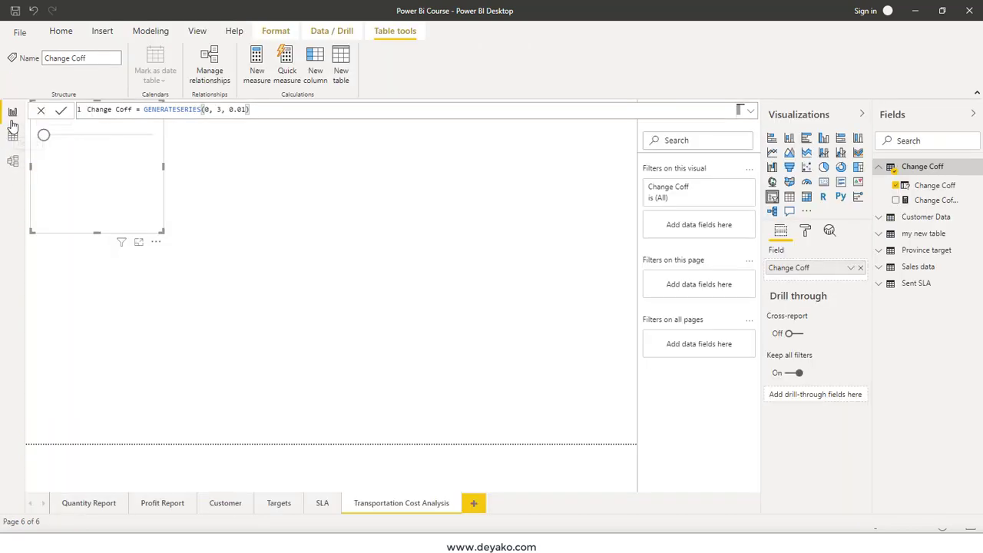
# Review the Change Coff Value measure formula SELECTEDVALUE('Change Coff'[Change Coff], 0).
pyautogui.click(934, 200)
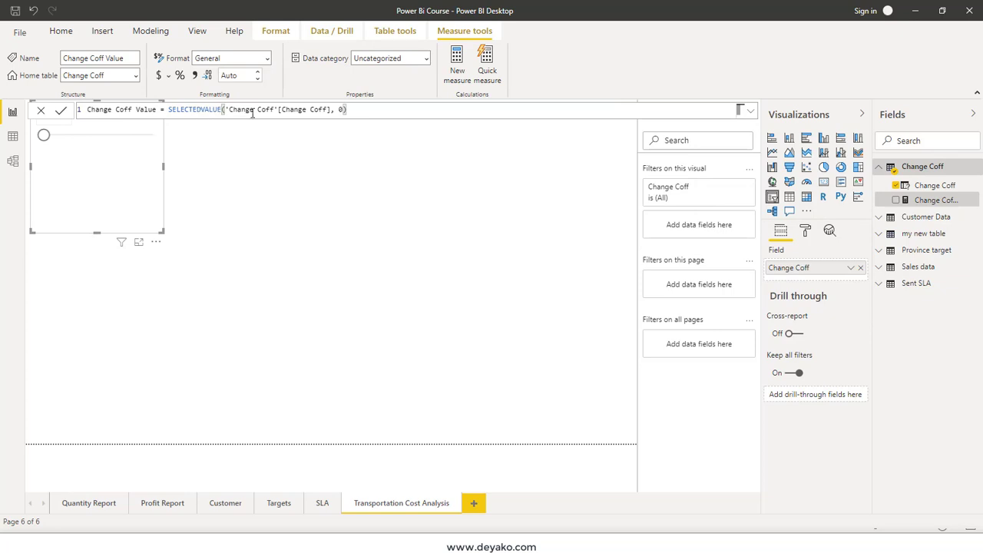
pyautogui.moveTo(227, 109); pyautogui.dragTo(332, 110)
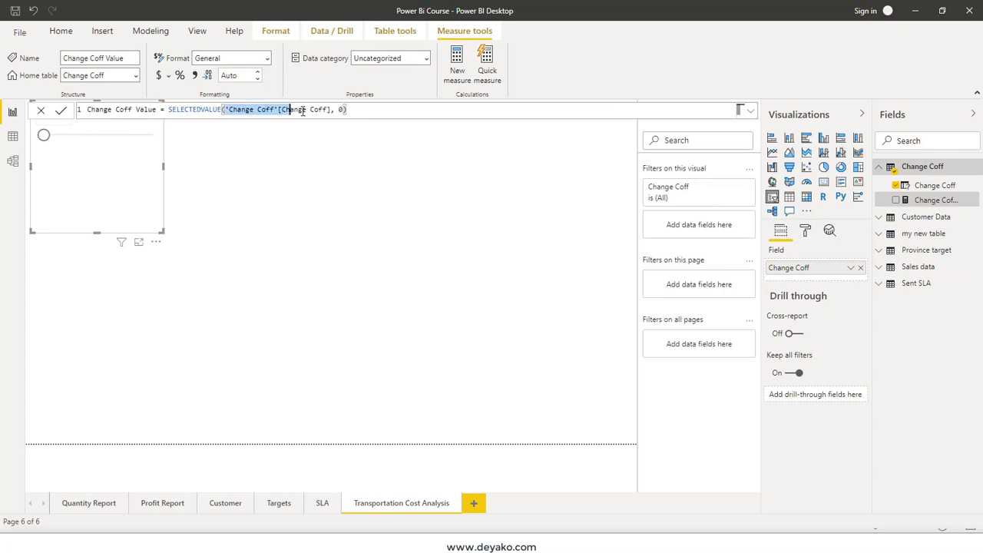
pyautogui.doubleClick(342, 109)
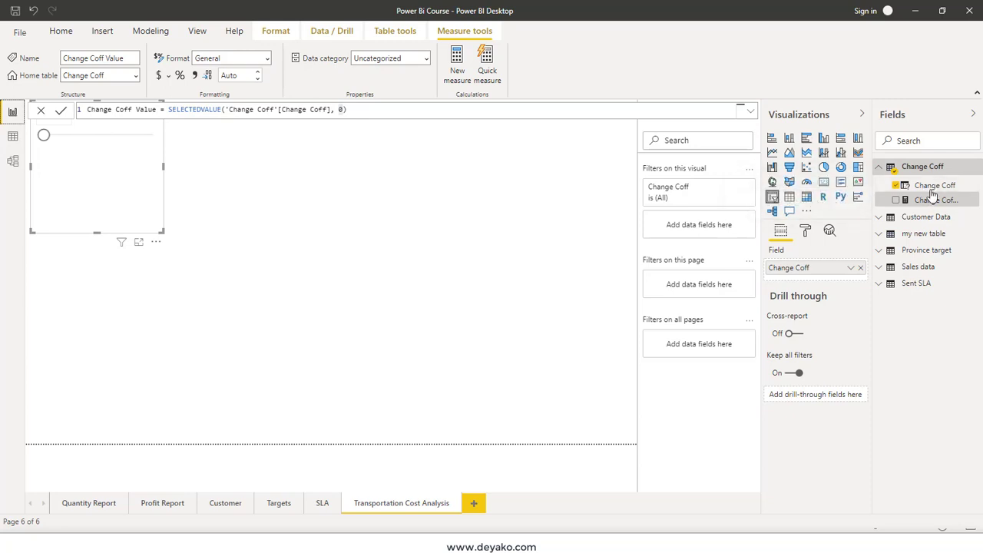
# Chart the Change Coff Value measure and test it by moving the slicer to 1.29.
pyautogui.click(379, 168)
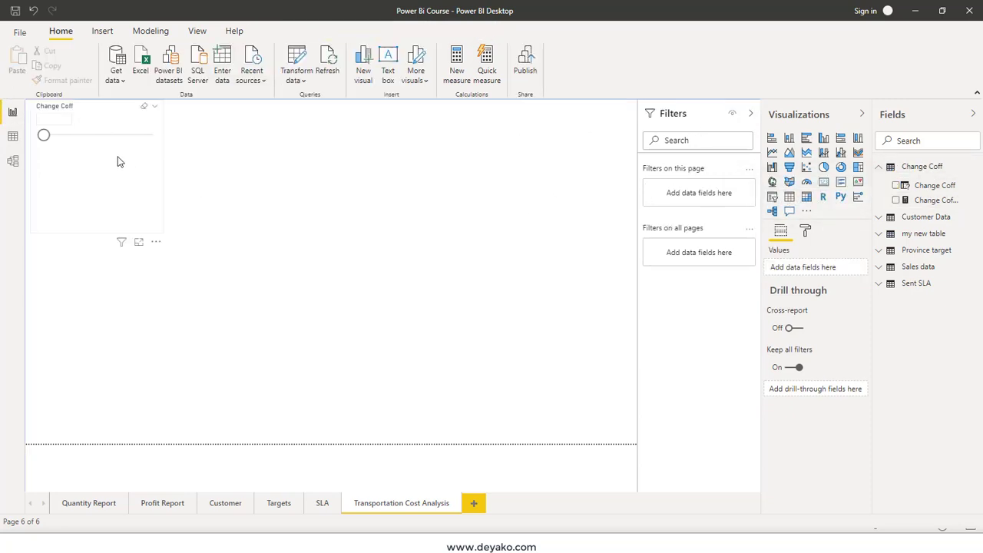
pyautogui.moveTo(44, 135)
pyautogui.mouseDown()
pyautogui.moveTo(61, 137)
pyautogui.moveTo(45, 135)
pyautogui.mouseUp()
pyautogui.click(61, 136)
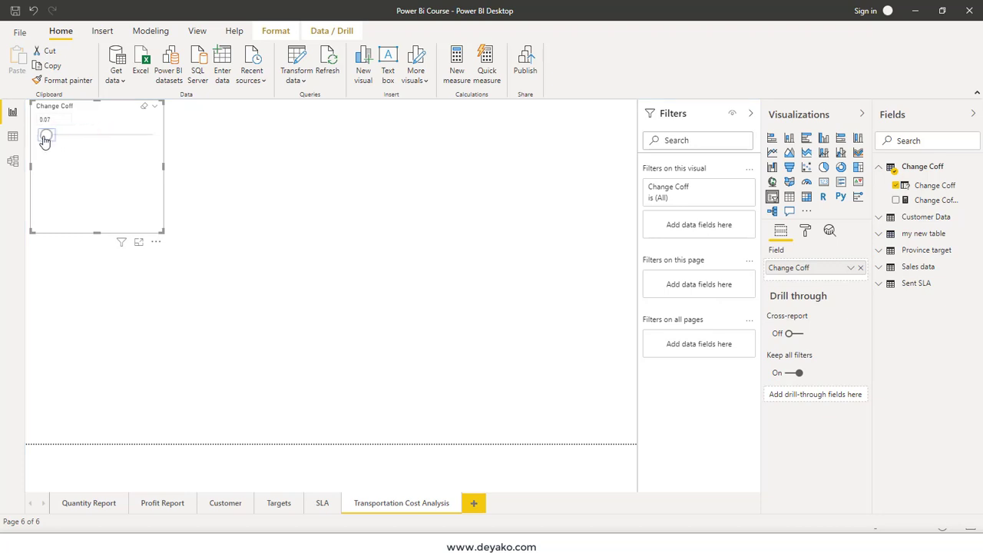
pyautogui.click(896, 200)
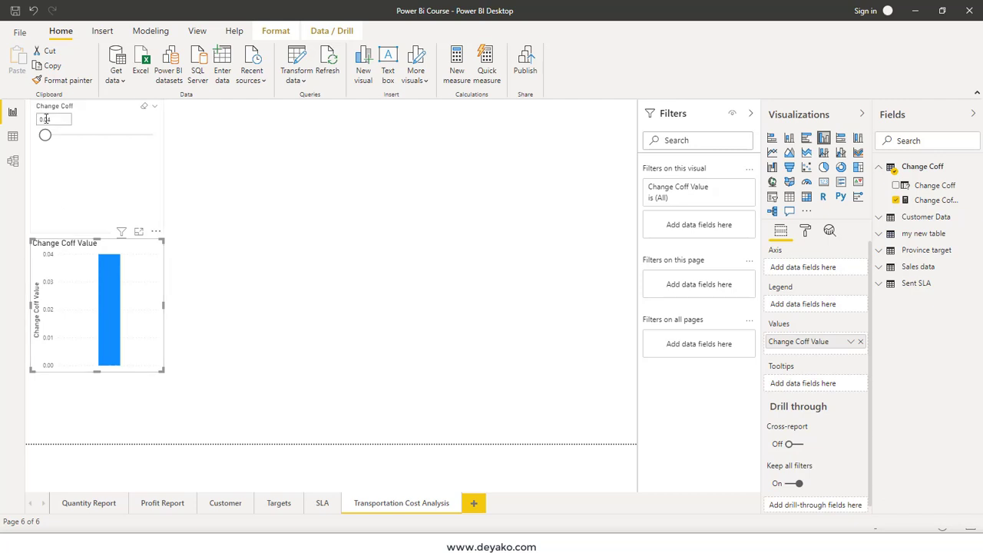
pyautogui.moveTo(45, 137)
pyautogui.mouseDown()
pyautogui.moveTo(80, 145)
pyautogui.moveTo(96, 189)
pyautogui.mouseUp()
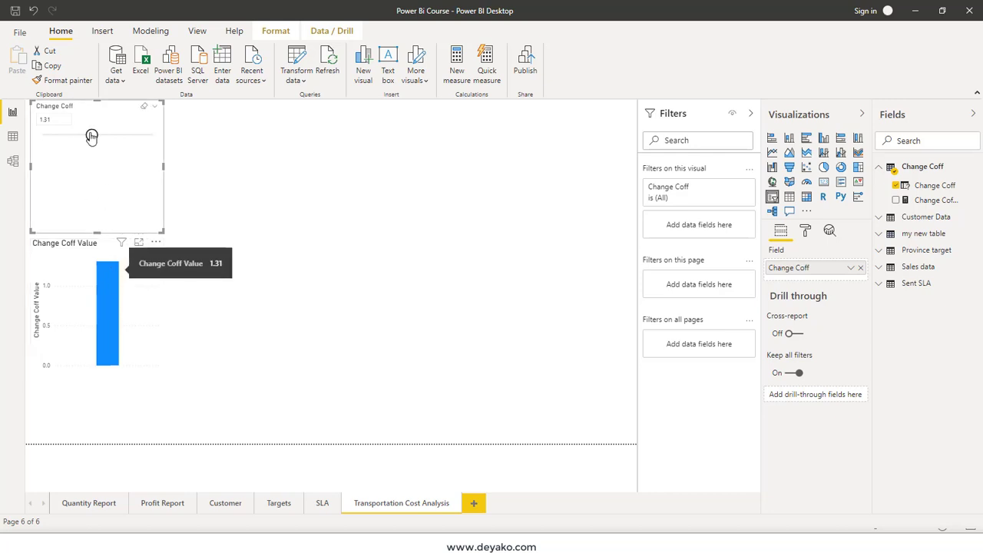
pyautogui.moveTo(91, 135)
pyautogui.mouseDown()
pyautogui.moveTo(114, 143)
pyautogui.moveTo(78, 143)
pyautogui.moveTo(86, 135)
pyautogui.mouseUp()
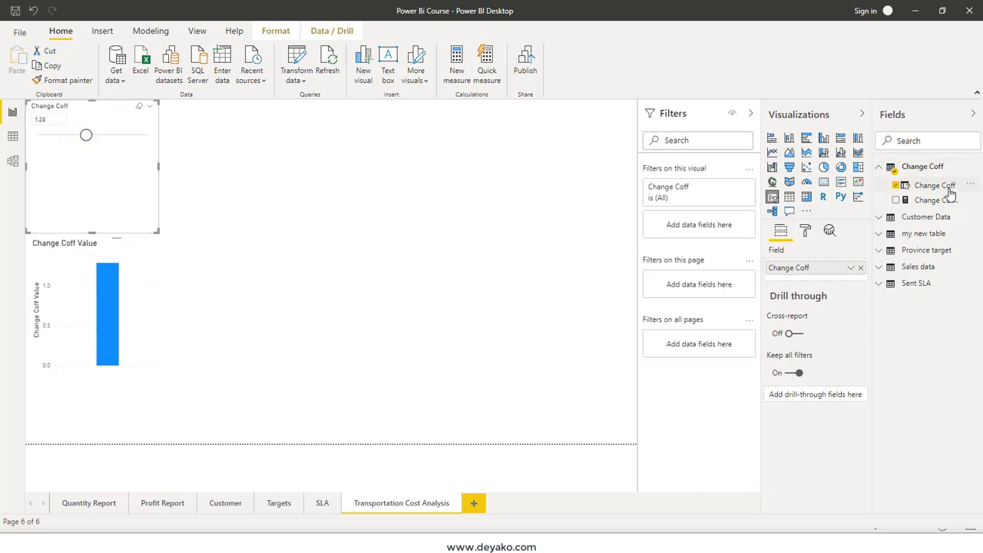
# Add a new visual showing the Change Coff field on the canvas.
pyautogui.moveTo(910, 192); pyautogui.dragTo(937, 192)
pyautogui.click(138, 332)
pyautogui.click(486, 274)
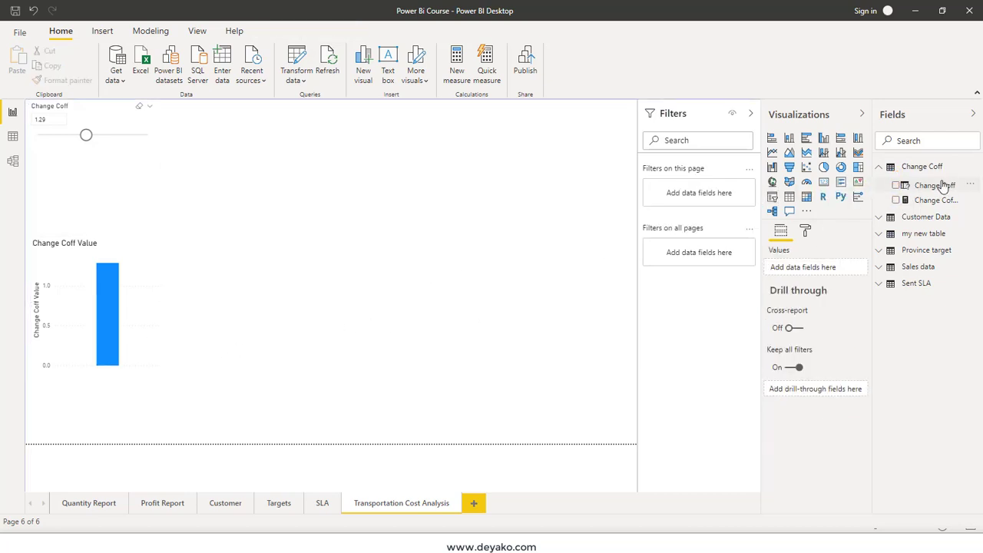
pyautogui.moveTo(935, 187)
pyautogui.mouseDown()
pyautogui.moveTo(795, 282)
pyautogui.moveTo(829, 270)
pyautogui.mouseUp()
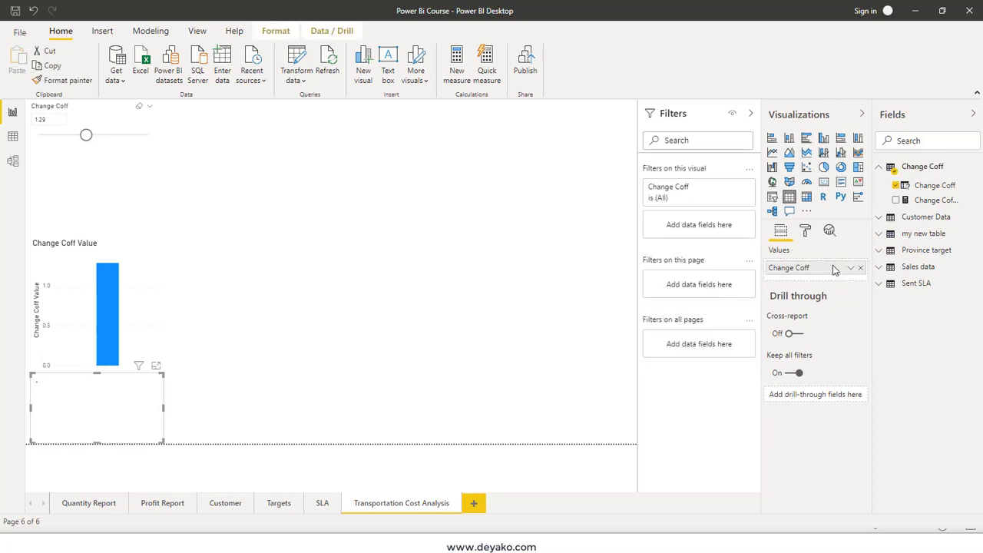
# Summarize the new visual as Sum of Change Coff, move it up, and set the slicer to 1.38.
pyautogui.click(852, 268)
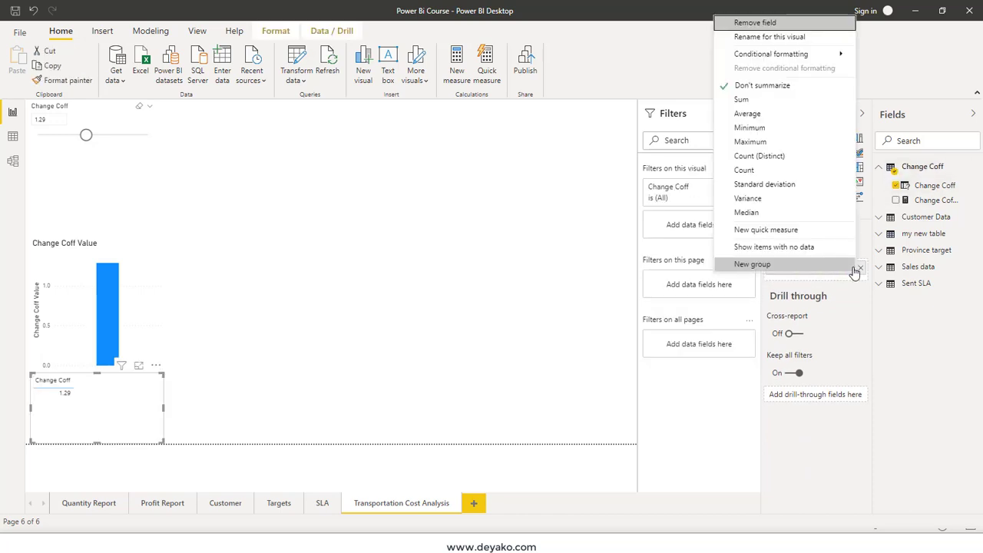
pyautogui.click(736, 99)
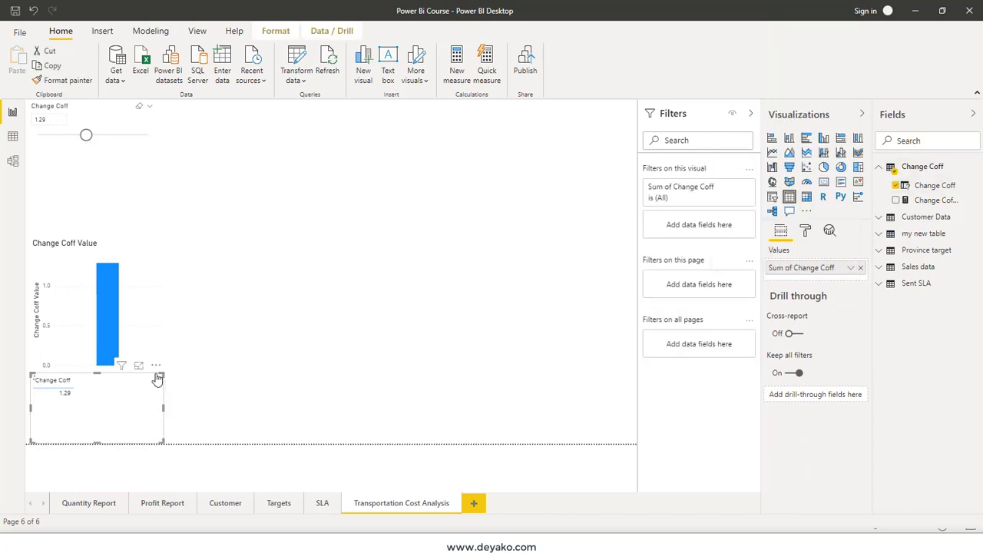
pyautogui.moveTo(134, 393); pyautogui.dragTo(367, 186)
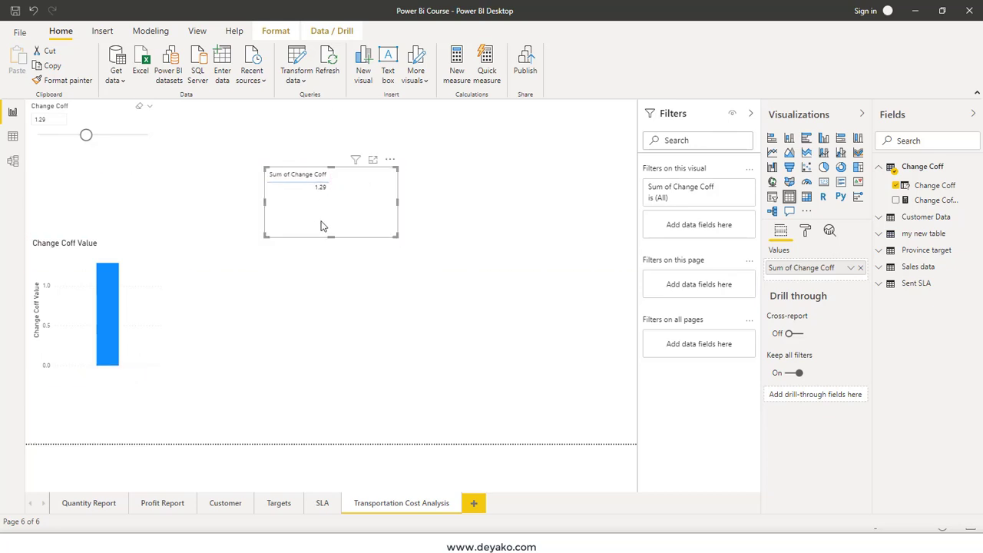
pyautogui.moveTo(86, 135)
pyautogui.mouseDown()
pyautogui.moveTo(110, 143)
pyautogui.moveTo(89, 136)
pyautogui.mouseUp()
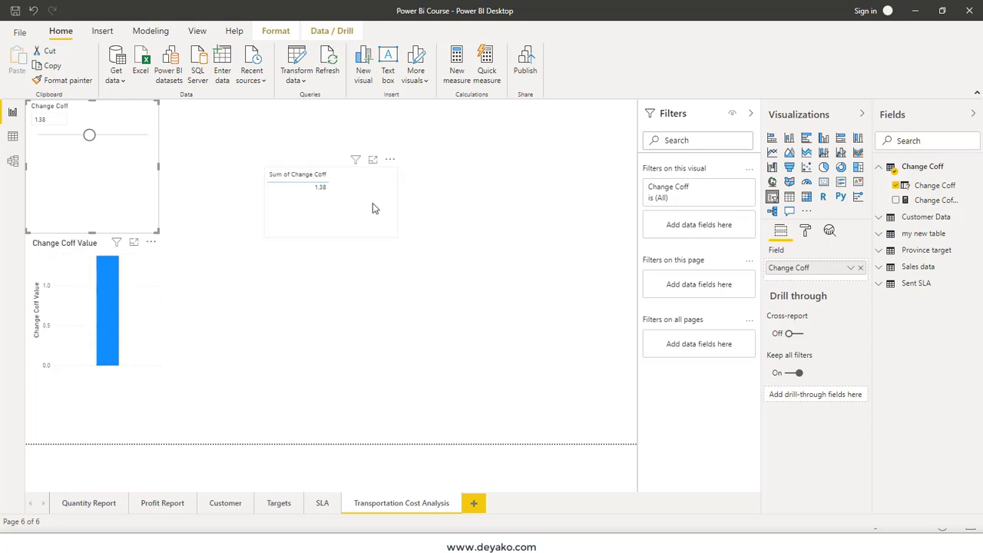
# Remove both the Sum of Change Coff visual and the Change Coff Value chart.
pyautogui.click(390, 159)
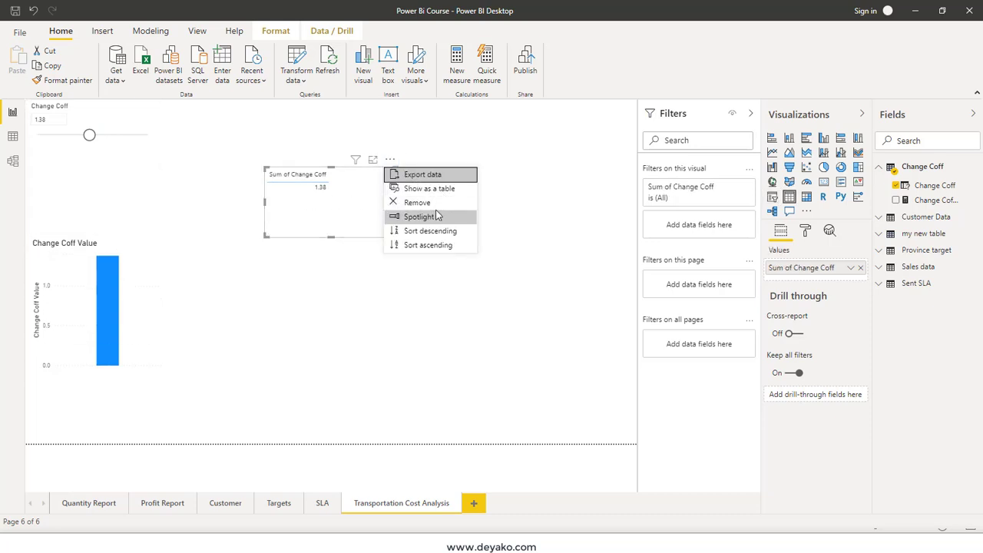
pyautogui.click(433, 205)
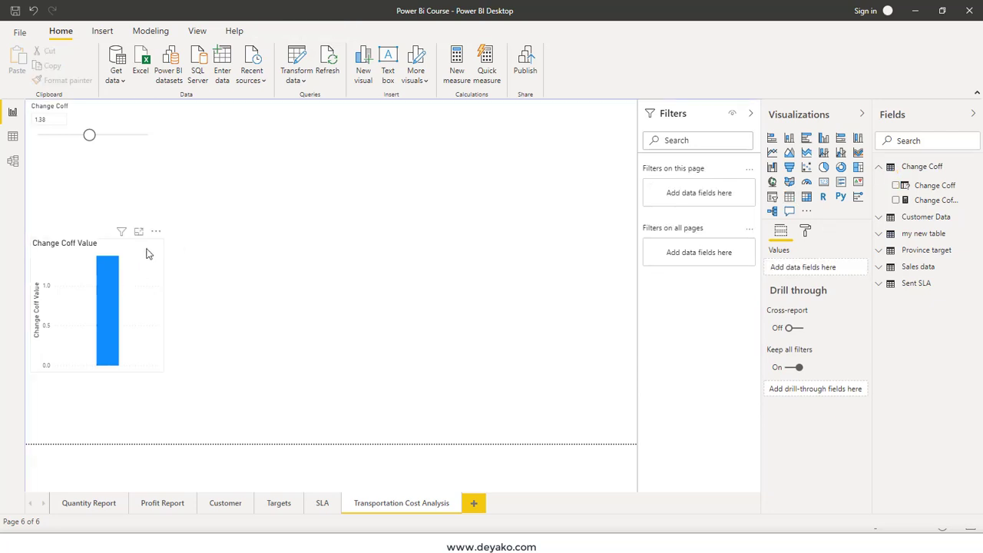
pyautogui.click(148, 253)
pyautogui.click(156, 232)
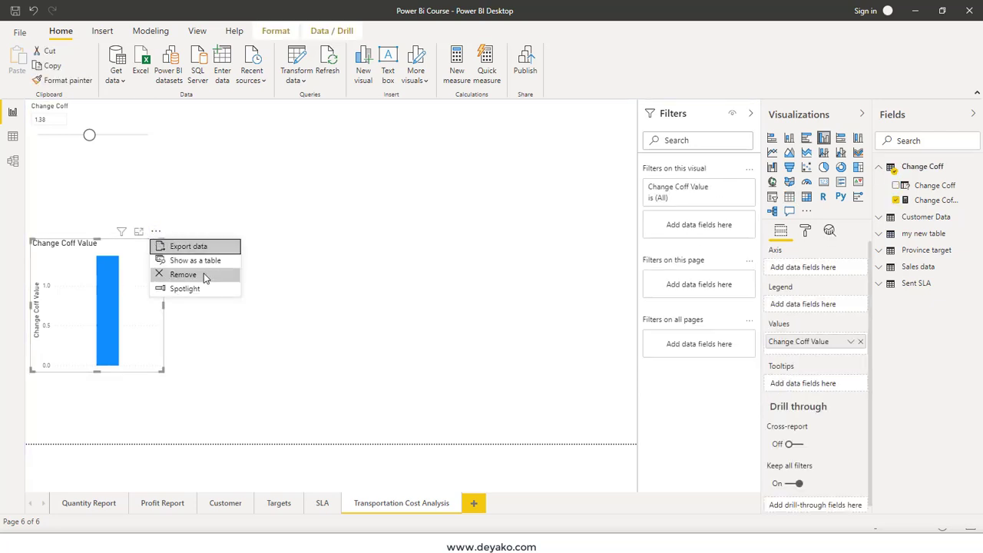
pyautogui.click(205, 275)
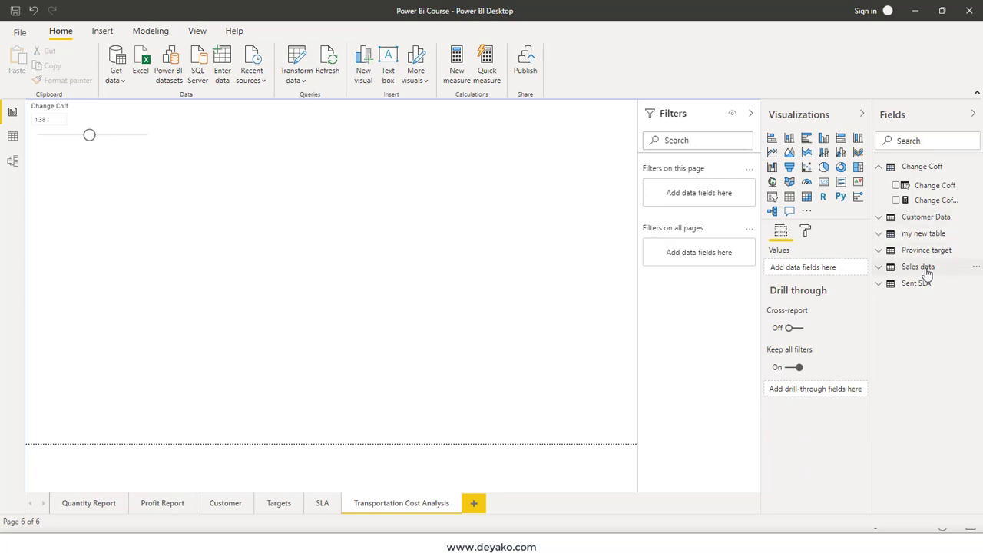
# Expand Sales data, shorten the Change Coff table card in the model diagram, then return to the report.
pyautogui.click(889, 271)
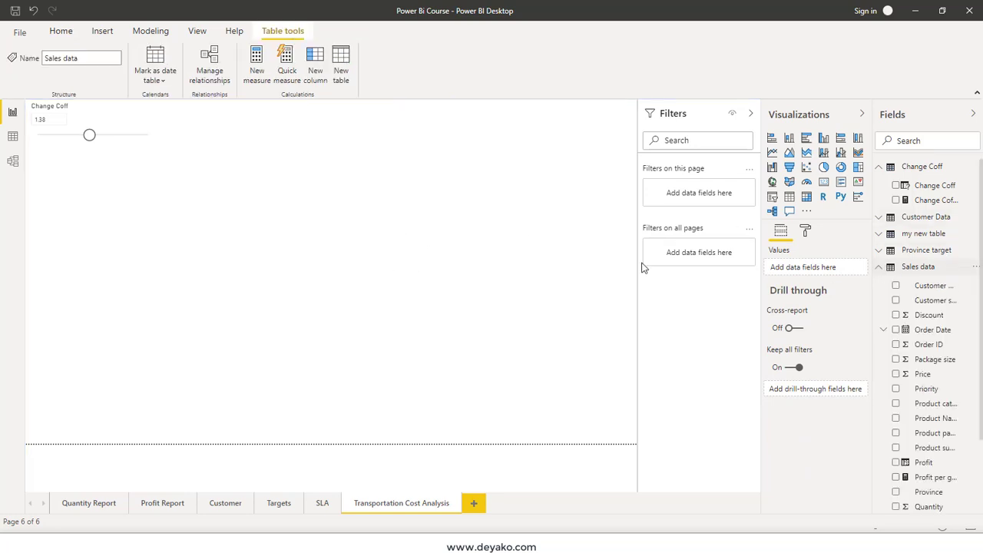
pyautogui.click(12, 160)
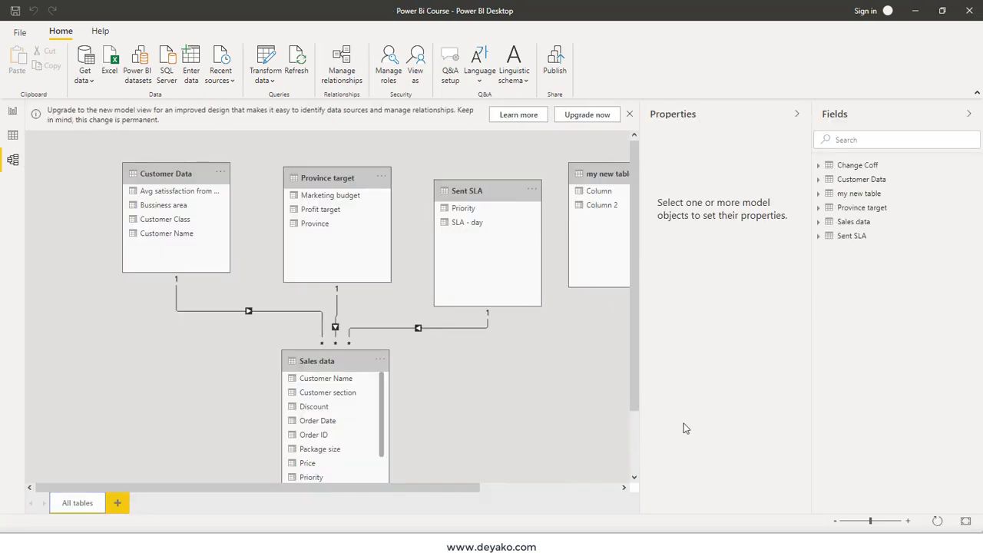
pyautogui.moveTo(650, 196); pyautogui.dragTo(584, 344)
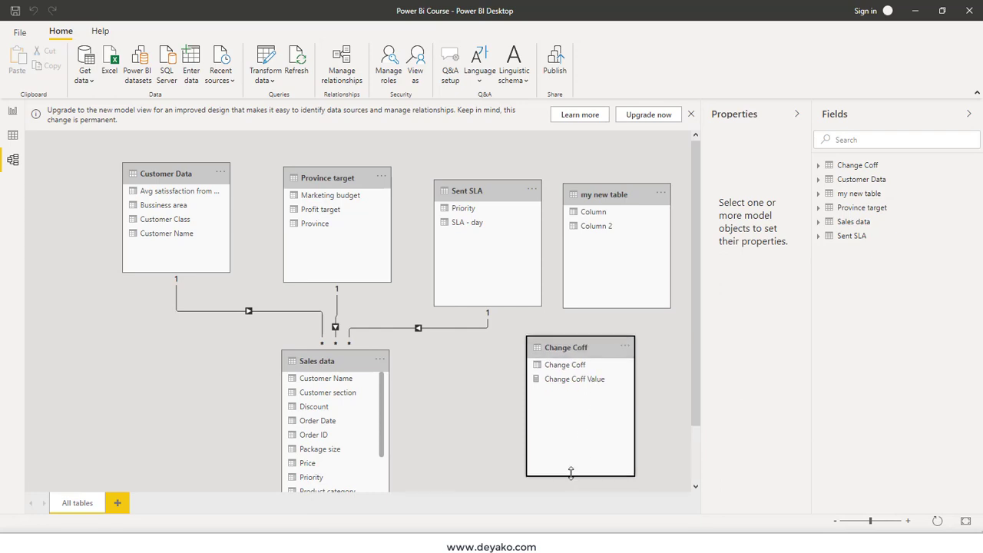
pyautogui.moveTo(571, 476); pyautogui.dragTo(581, 409)
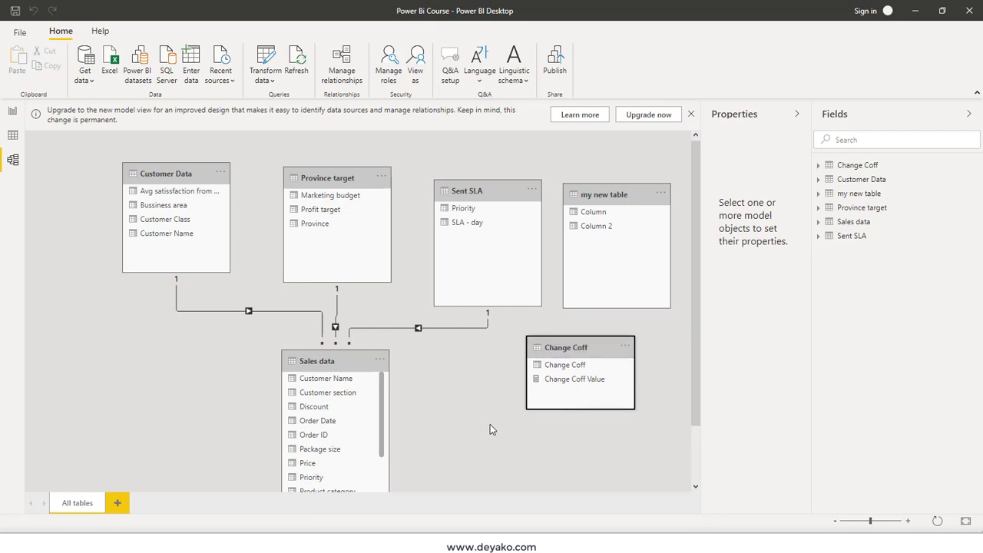
pyautogui.click(8, 114)
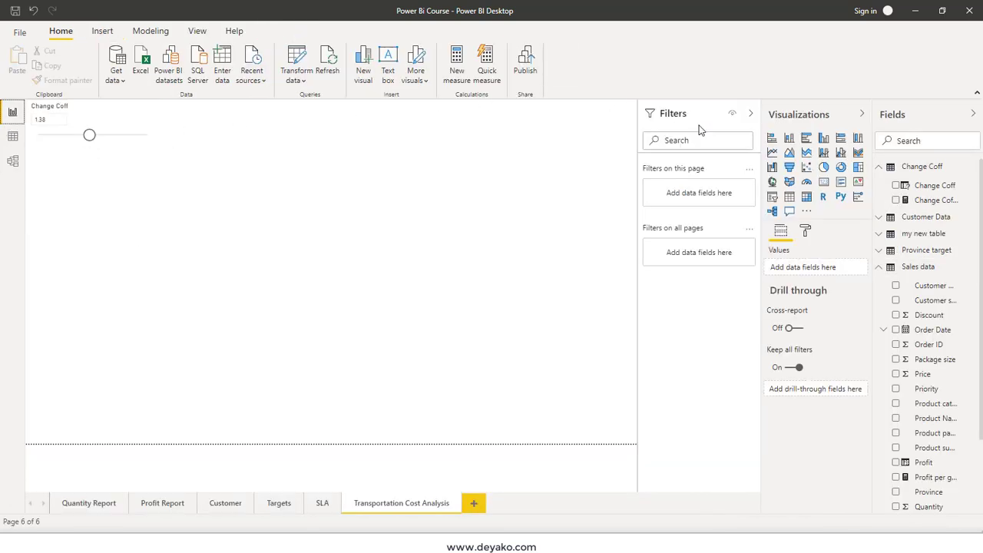
# Chart Profit by Order Date year (2009–2012) and enlarge it beneath the slicer.
pyautogui.click(895, 463)
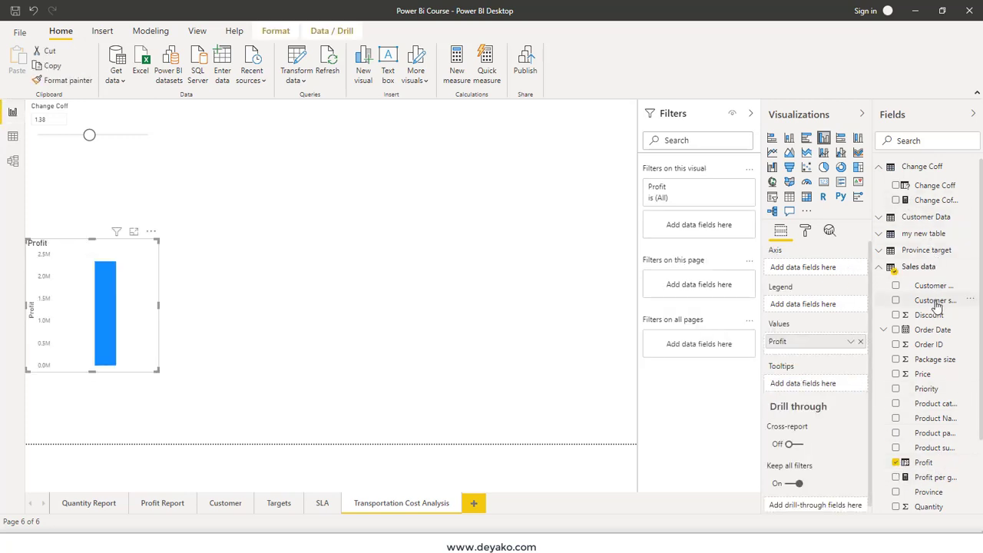
pyautogui.click(896, 345)
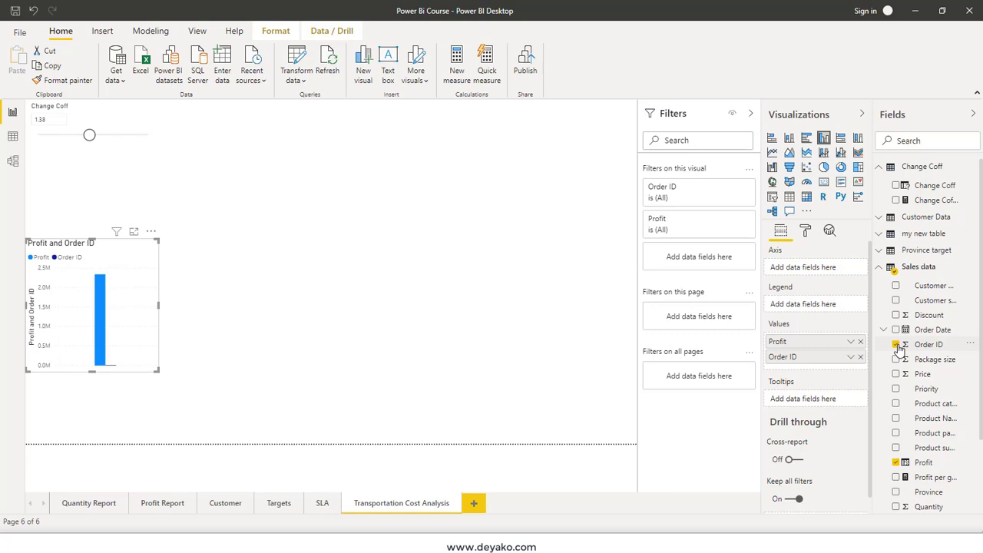
pyautogui.click(896, 345)
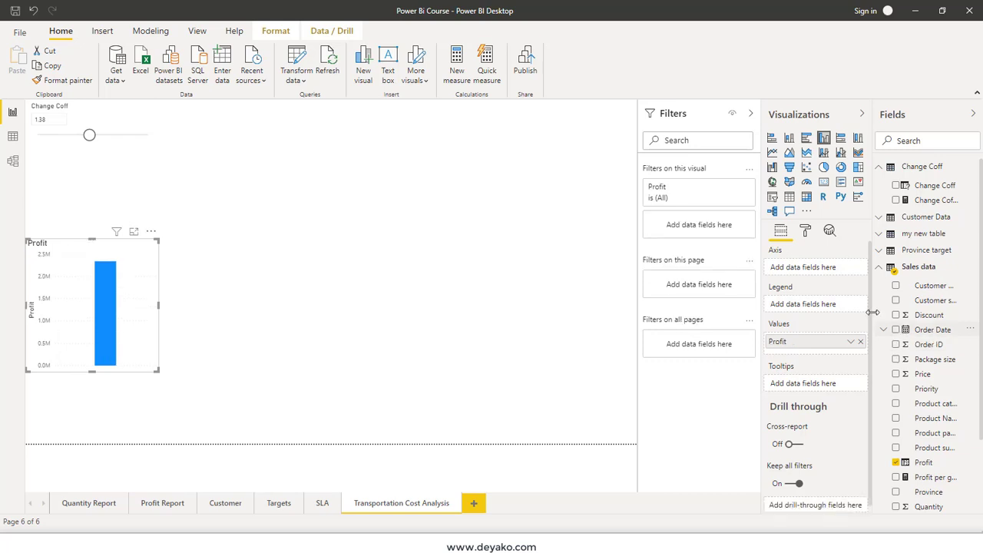
pyautogui.moveTo(873, 312); pyautogui.dragTo(803, 267)
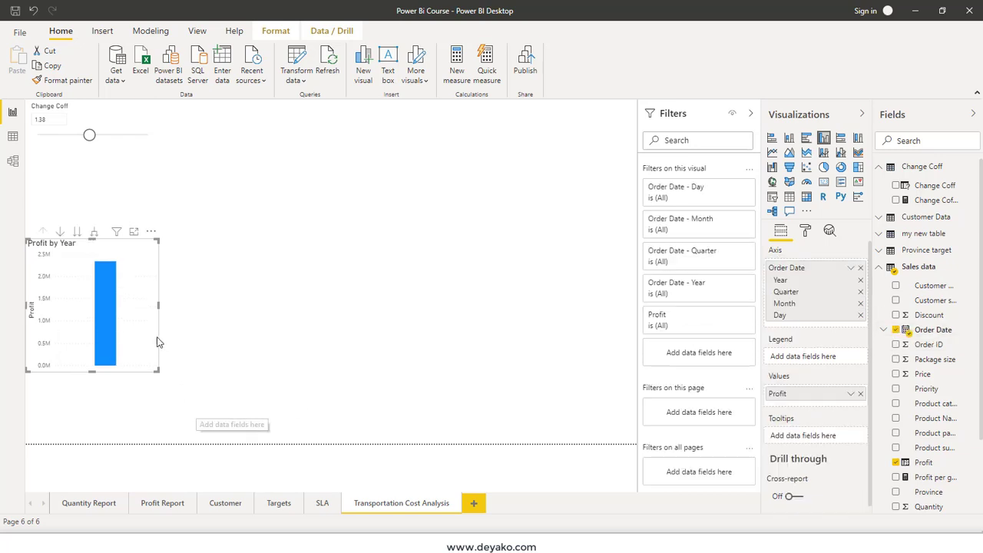
pyautogui.moveTo(156, 371); pyautogui.dragTo(418, 386)
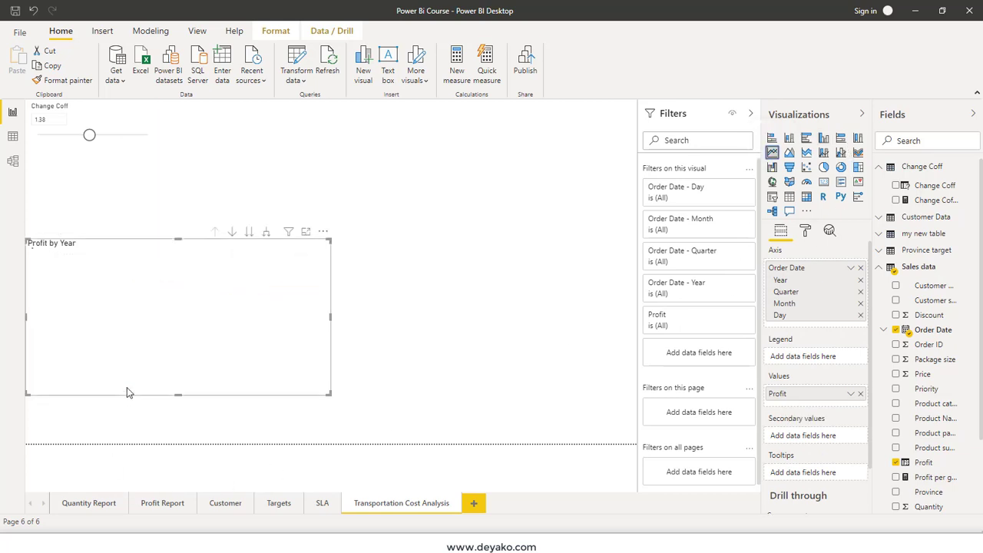
pyautogui.click(60, 108)
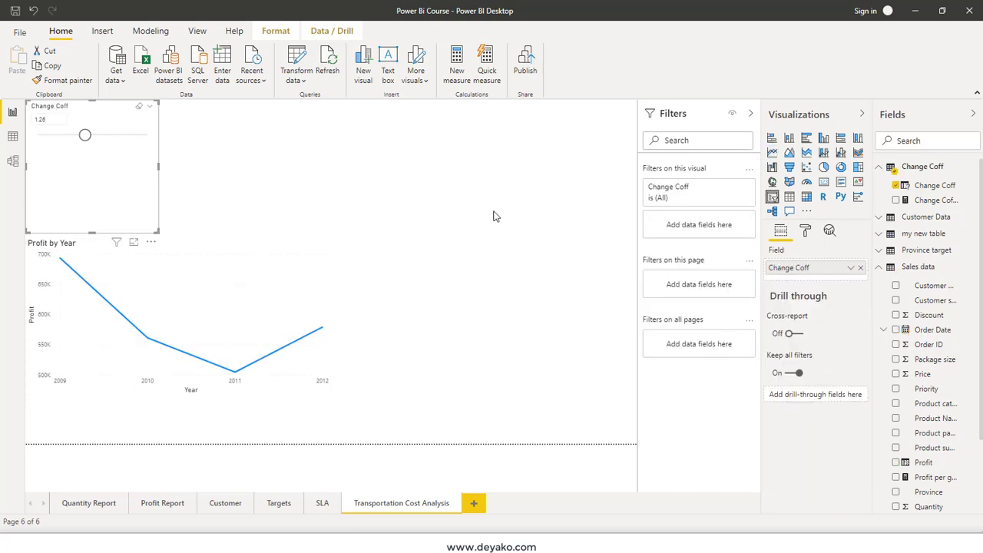
# Turn on the slicer title and set it to 'Transportation Cost Change cofficient'.
pyautogui.click(805, 231)
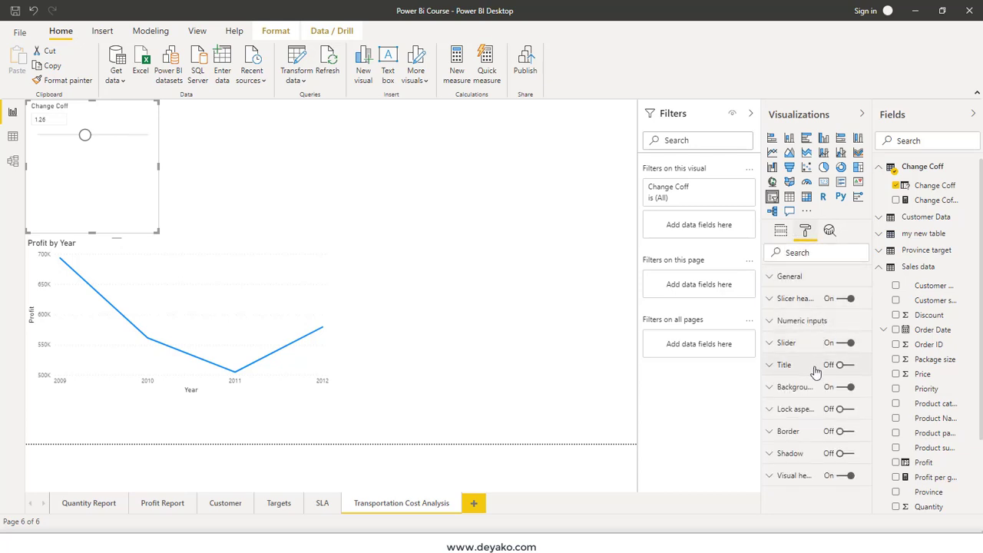
pyautogui.click(843, 368)
pyautogui.click(786, 367)
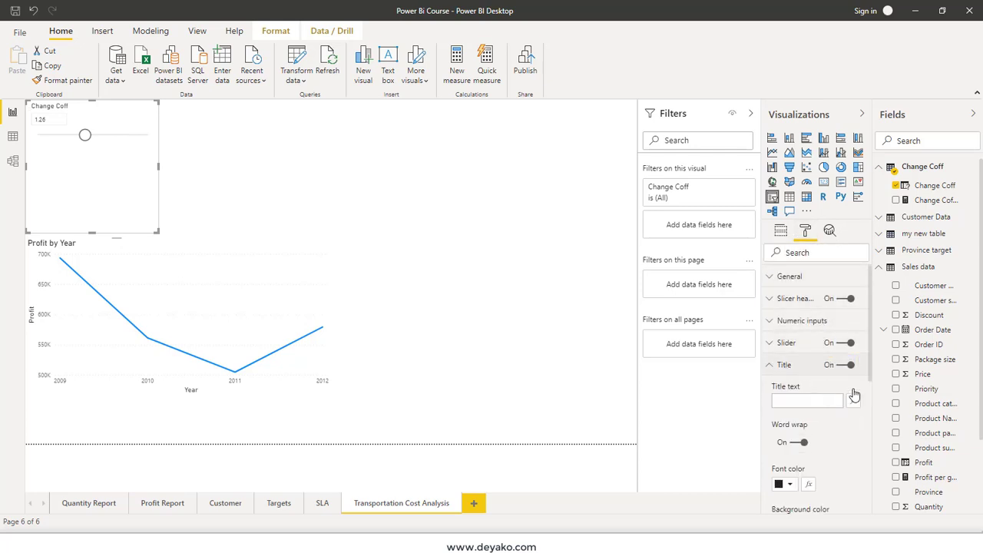
pyautogui.click(798, 401)
pyautogui.write('Transportation Cost Change cofficient')
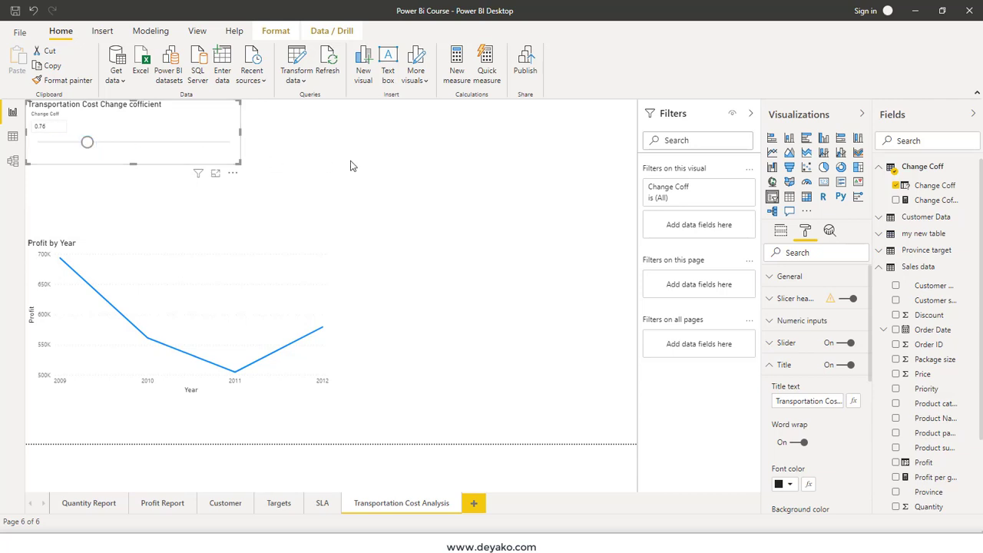
pyautogui.click(166, 166)
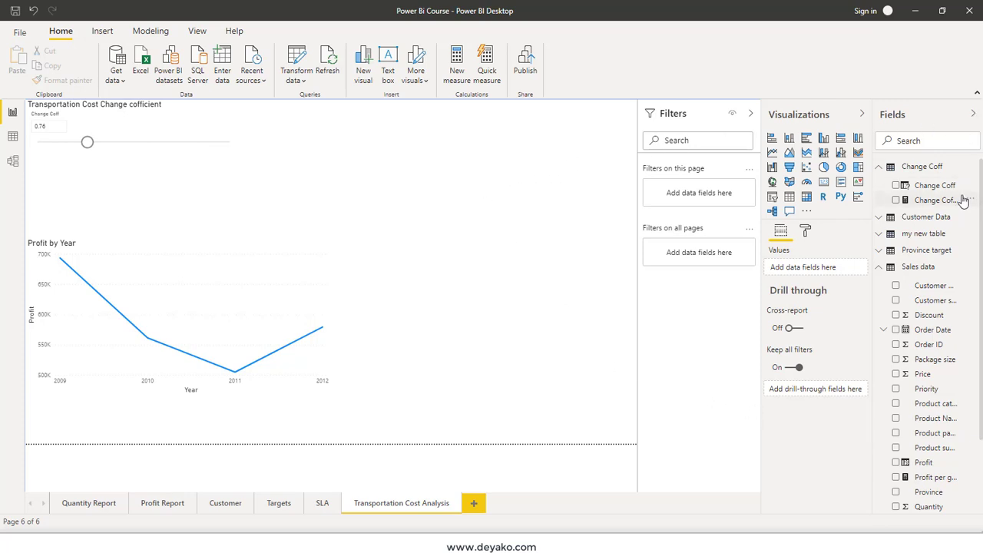
# Browse the quick measure calculation types, then cancel the dialog without choosing.
pyautogui.click(481, 59)
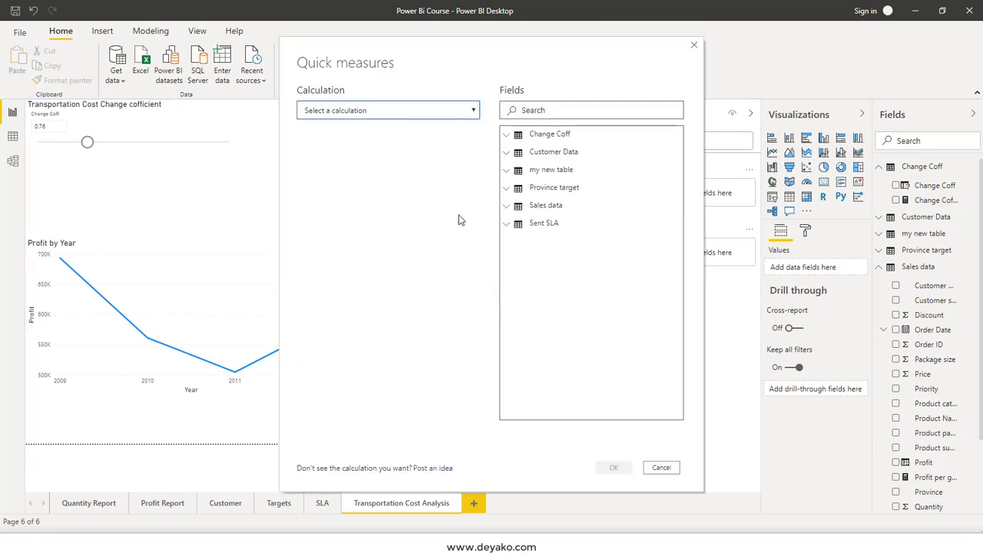
pyautogui.click(473, 111)
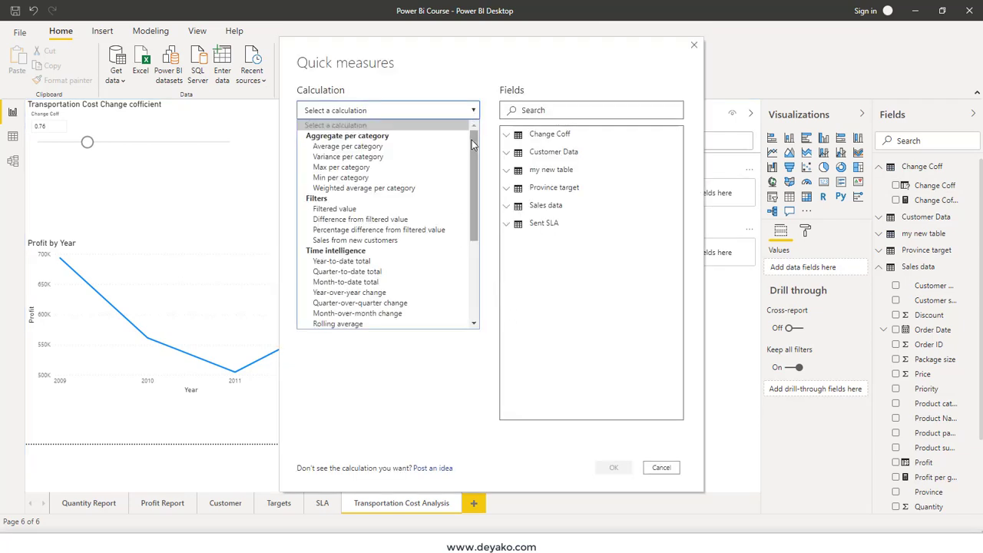
pyautogui.moveTo(472, 139); pyautogui.dragTo(466, 245)
pyautogui.scroll(5, 465, 246)
pyautogui.scroll(-5, 459, 246)
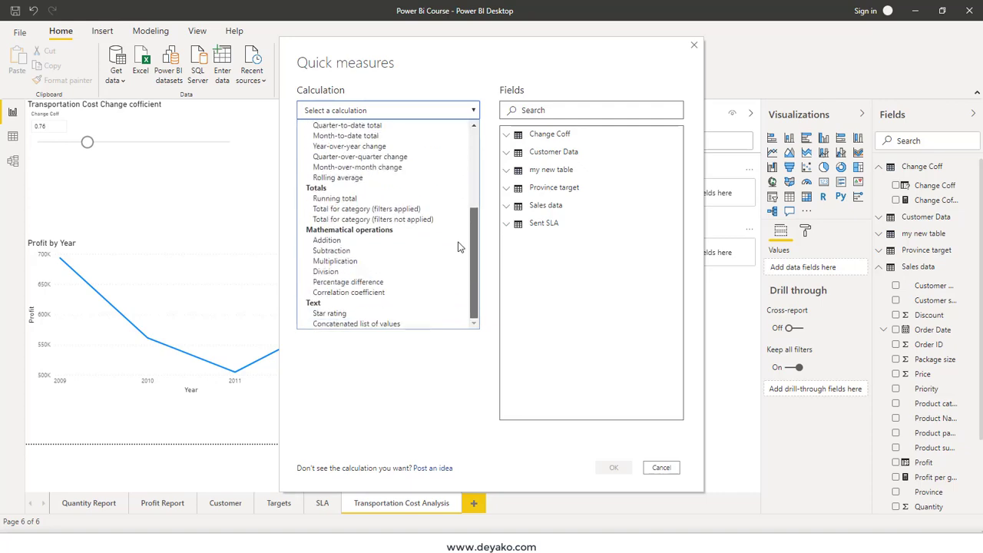
pyautogui.scroll(5, 453, 215)
pyautogui.scroll(-5, 451, 231)
pyautogui.scroll(3, 450, 263)
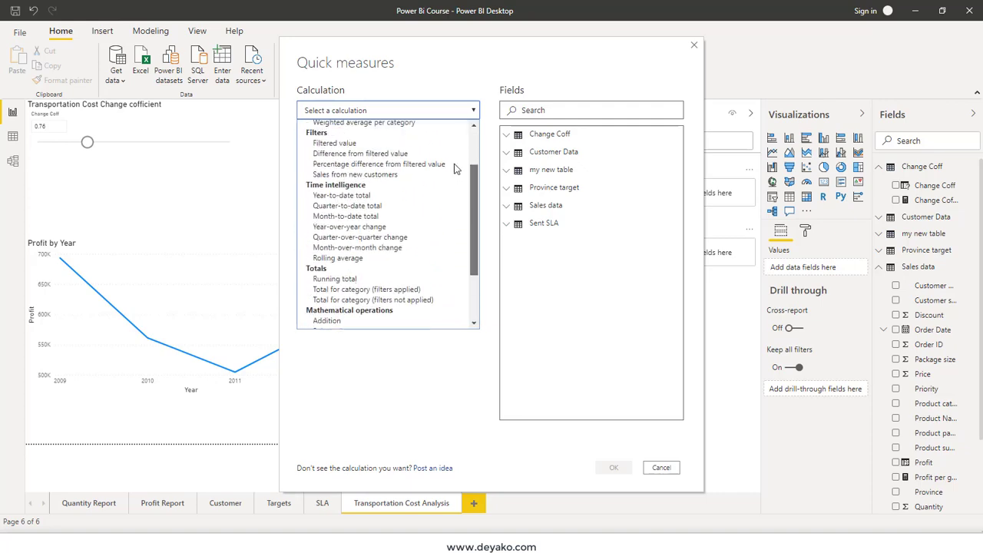
pyautogui.scroll(2, 459, 143)
pyautogui.click(738, 527)
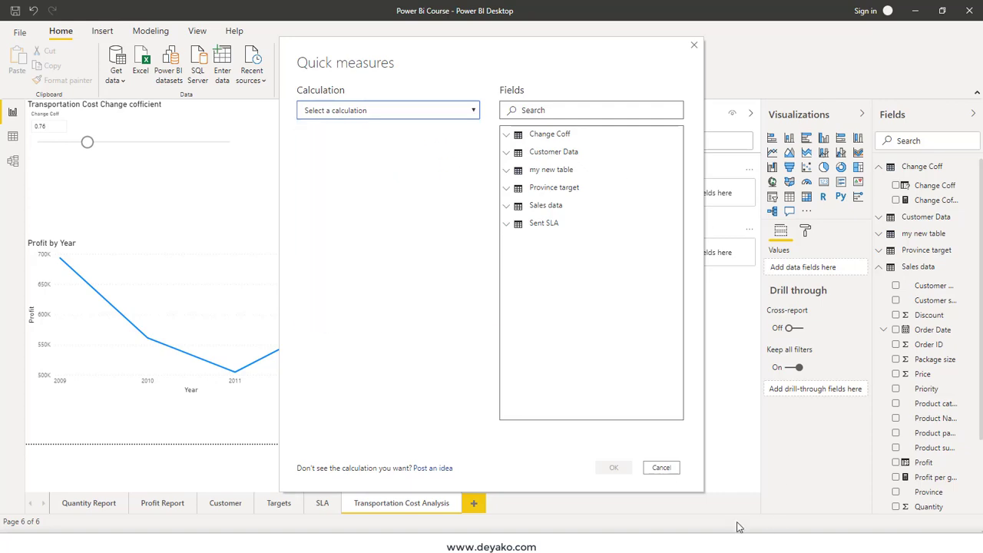
pyautogui.click(662, 468)
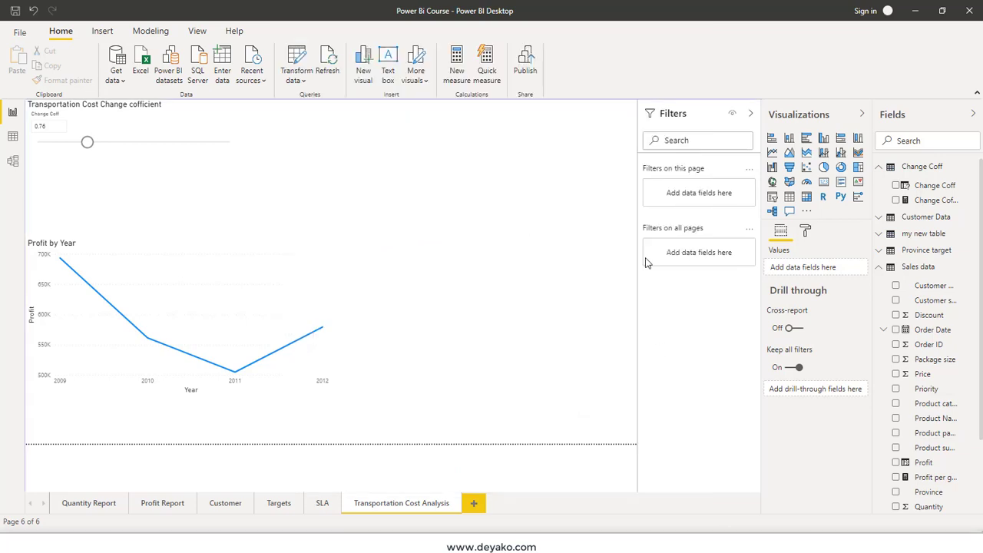
# Start a new quick measure using the Multiplication calculation.
pyautogui.click(486, 63)
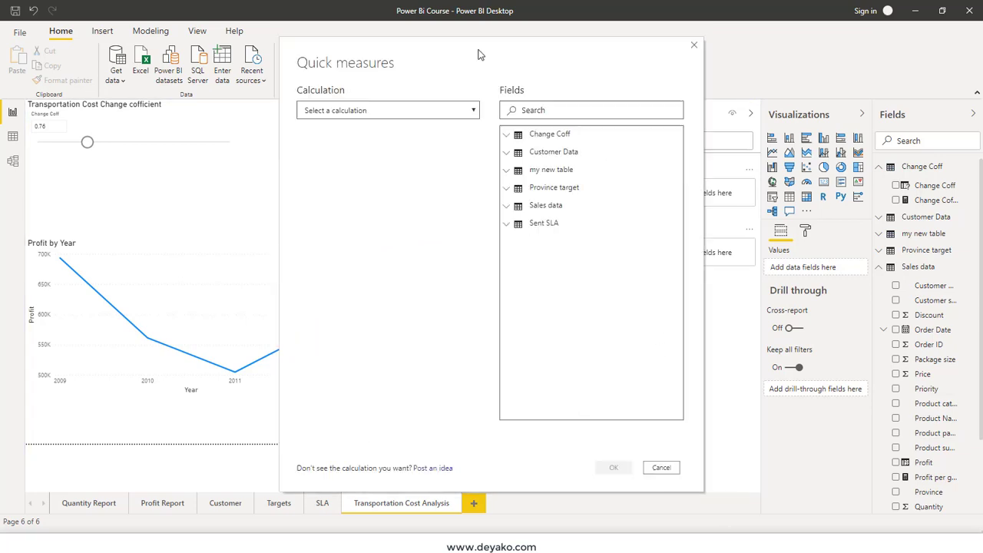
pyautogui.click(463, 115)
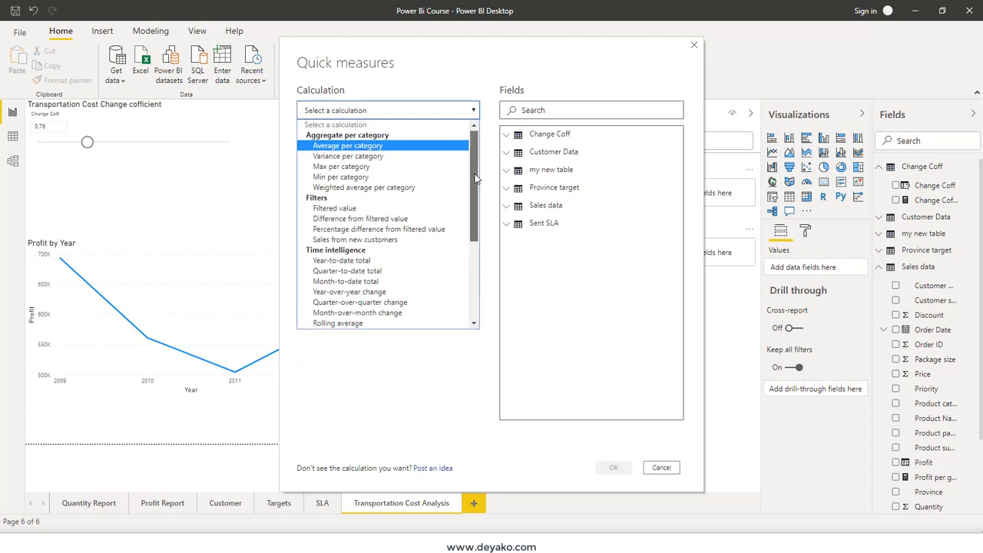
pyautogui.scroll(-4, 476, 138)
pyautogui.scroll(4, 478, 136)
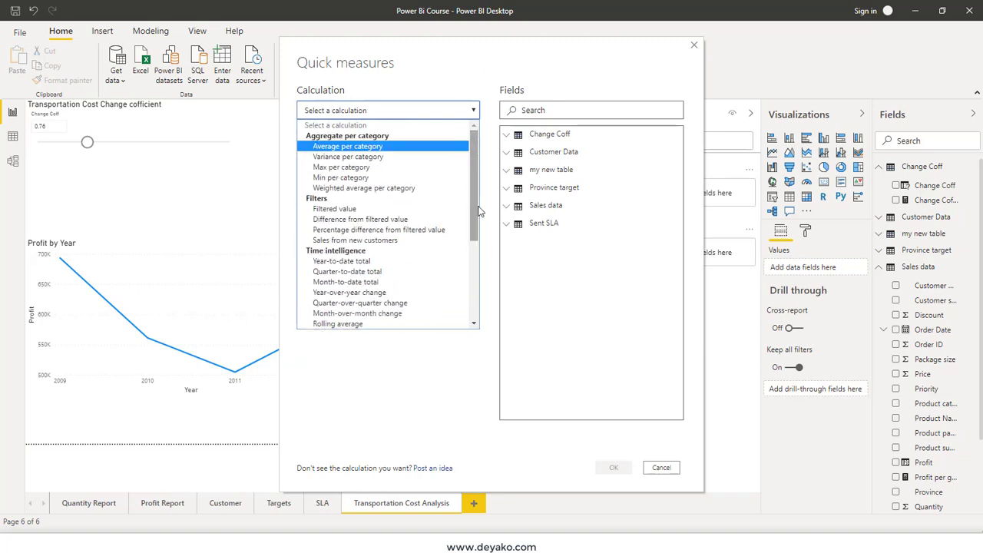
pyautogui.moveTo(476, 215); pyautogui.dragTo(474, 294)
pyautogui.scroll(3, 475, 294)
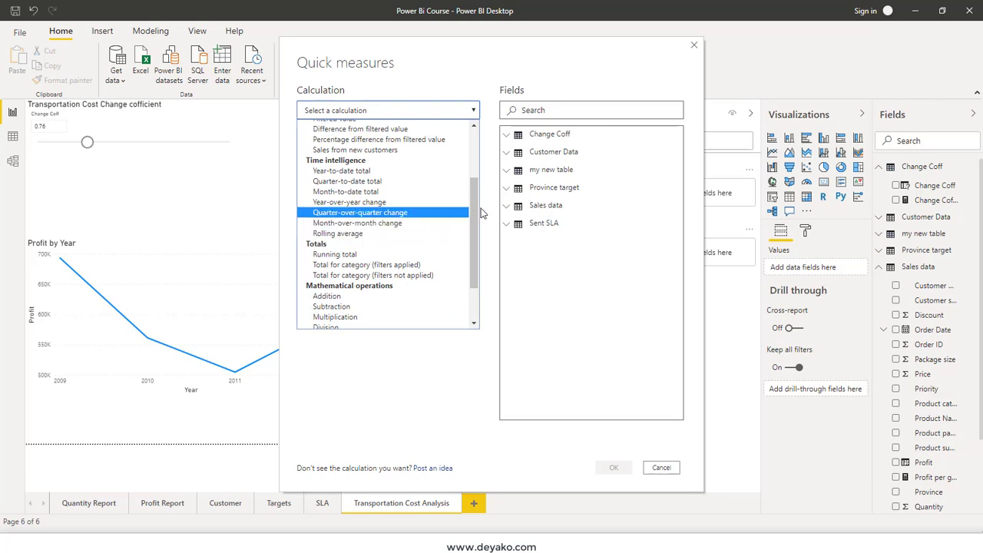
pyautogui.scroll(-3, 481, 214)
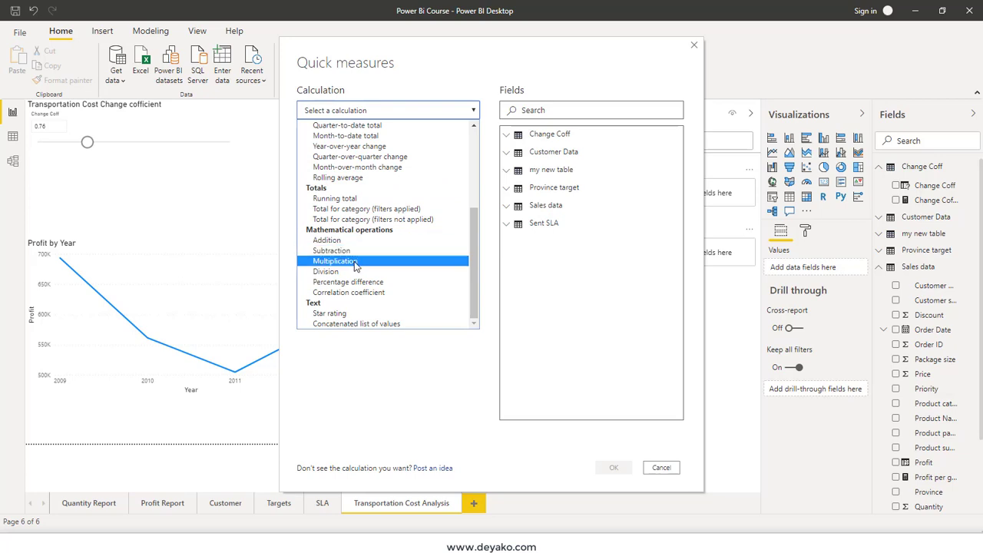
pyautogui.click(355, 262)
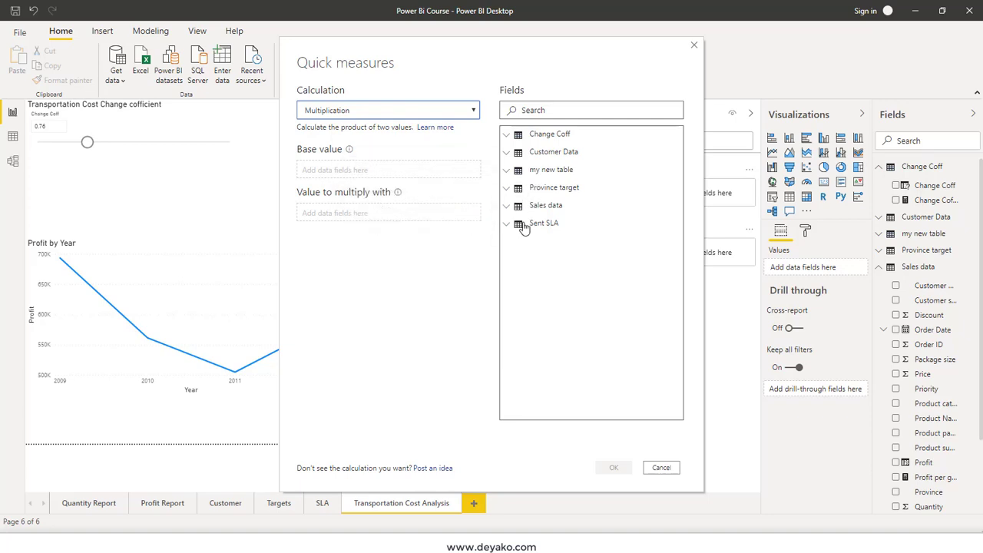
# Set Sum of Transportation Cost from Sales data as the base value.
pyautogui.click(507, 206)
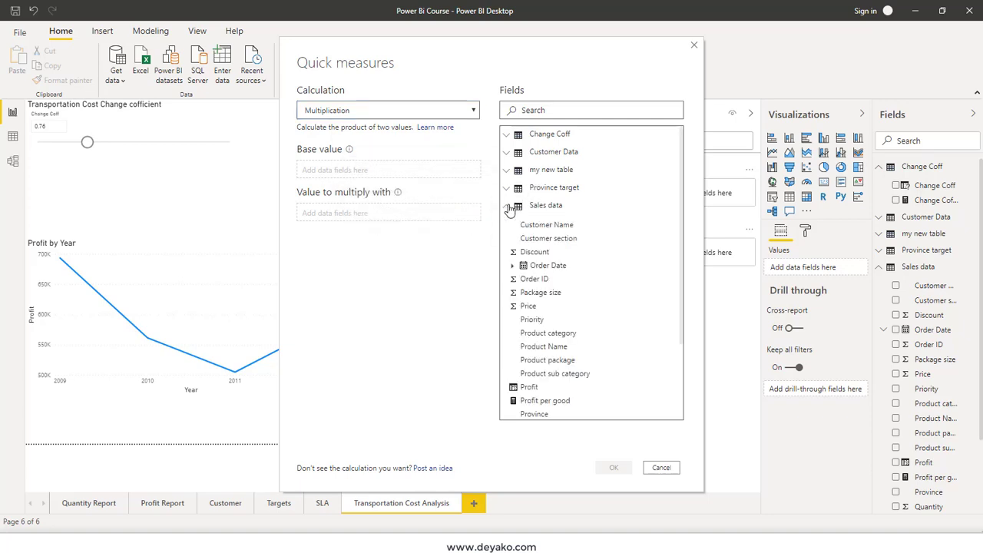
pyautogui.scroll(-3, 615, 316)
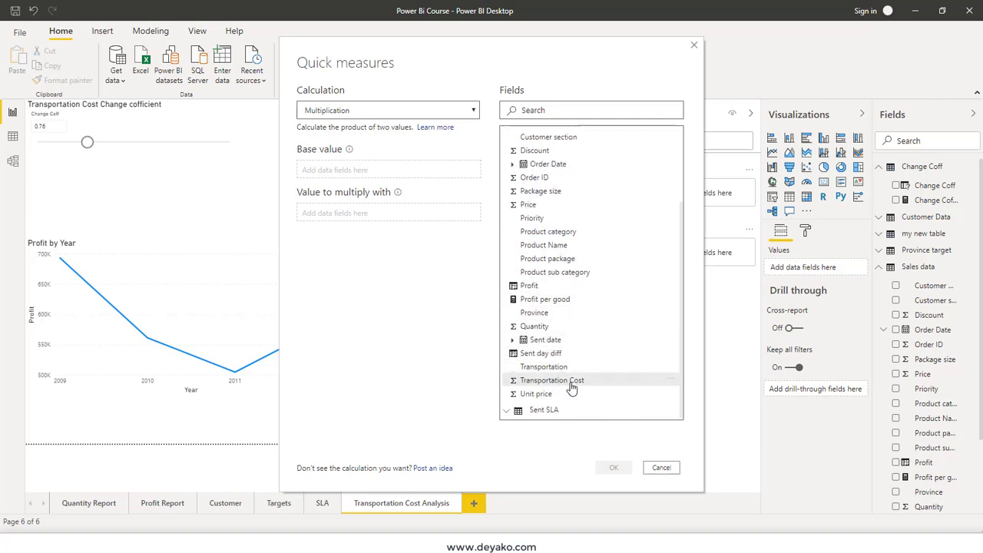
pyautogui.moveTo(566, 382); pyautogui.dragTo(407, 165)
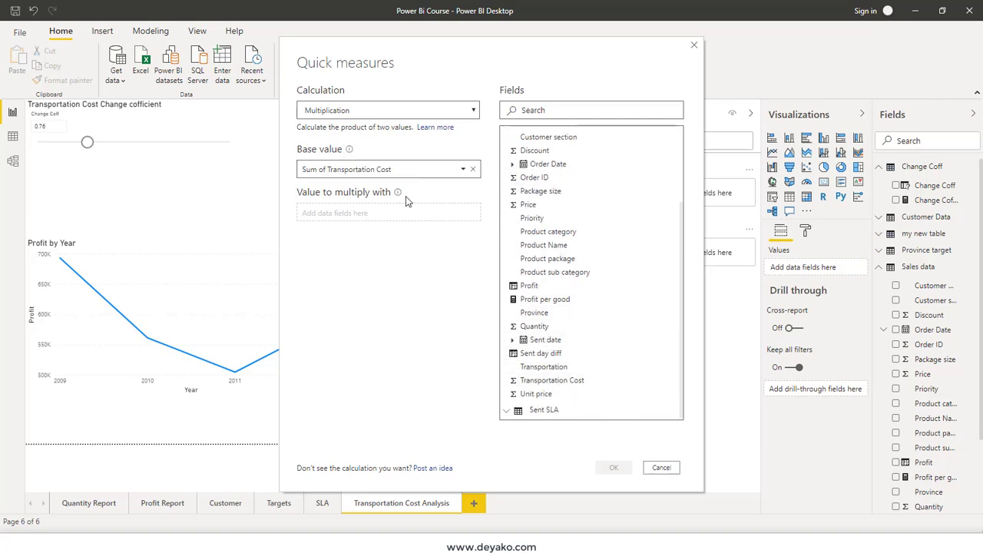
pyautogui.scroll(3, 588, 228)
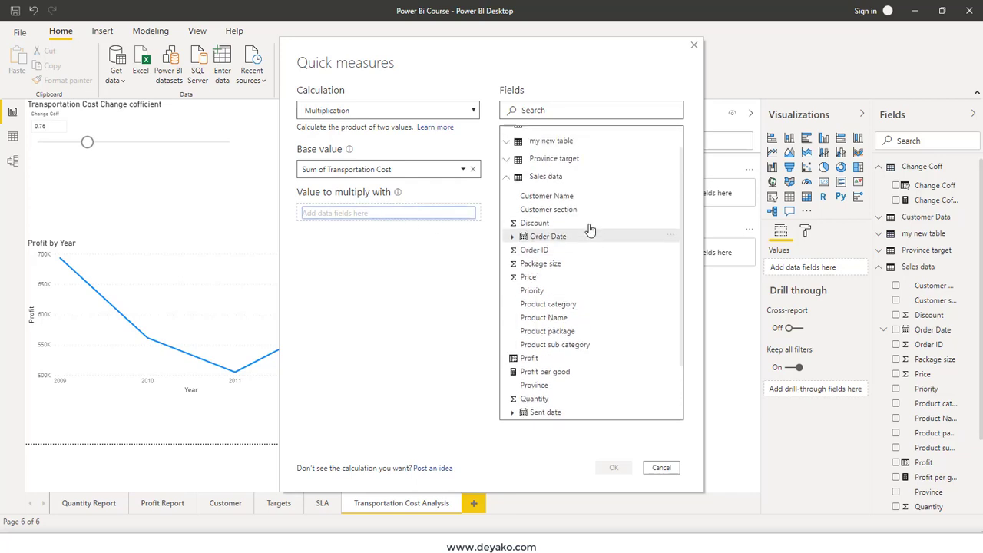
pyautogui.click(507, 206)
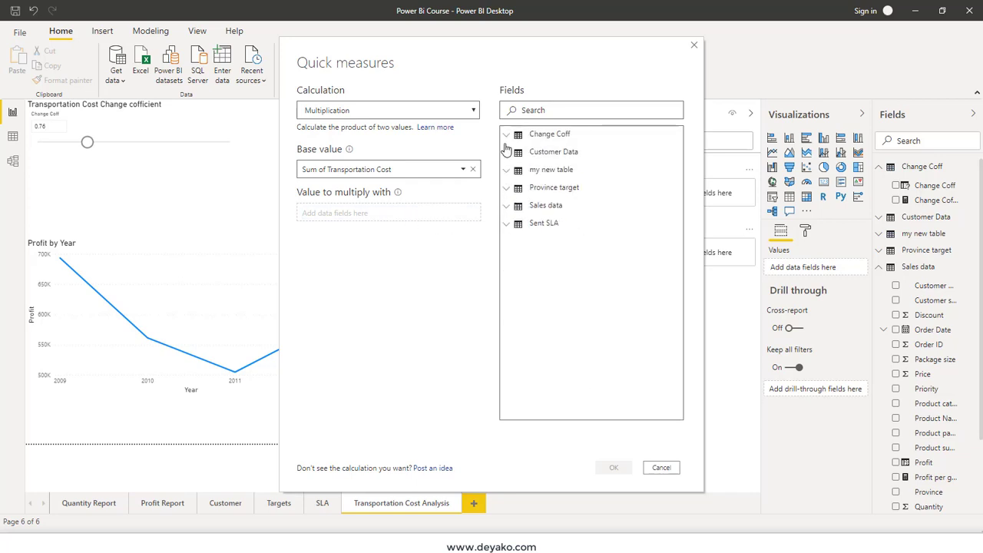
# Cancel the draft, expand Sales data, and restart a Multiplication quick measure.
pyautogui.click(660, 468)
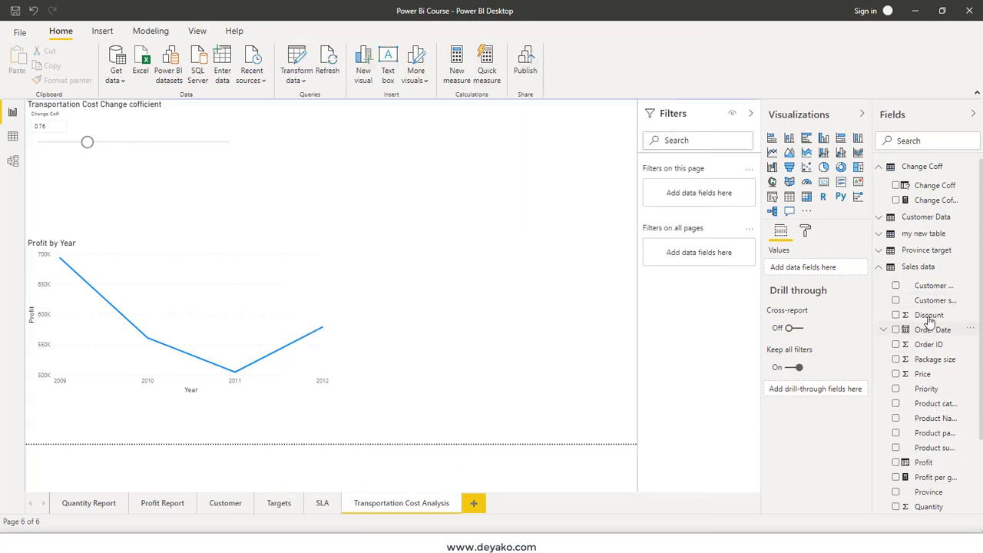
pyautogui.click(925, 271)
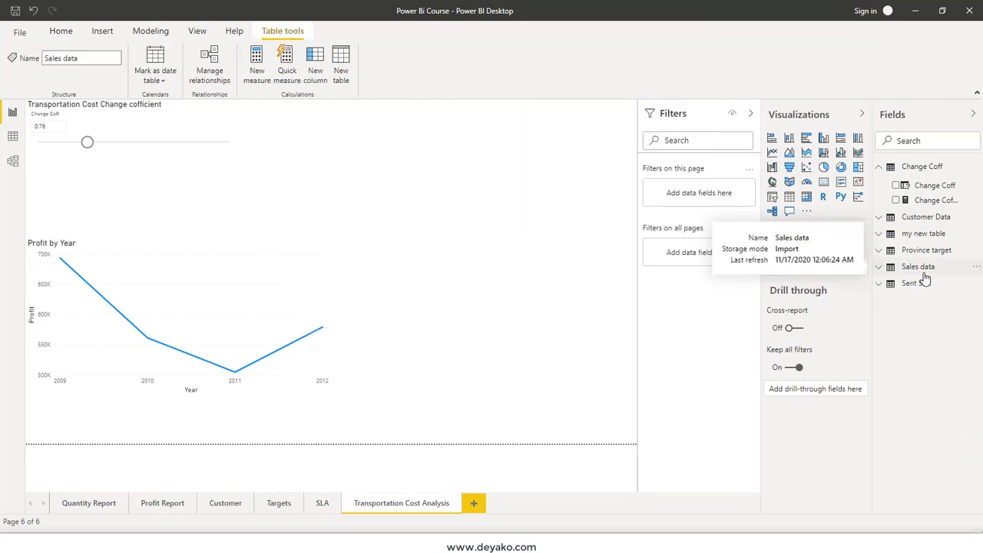
pyautogui.click(925, 275)
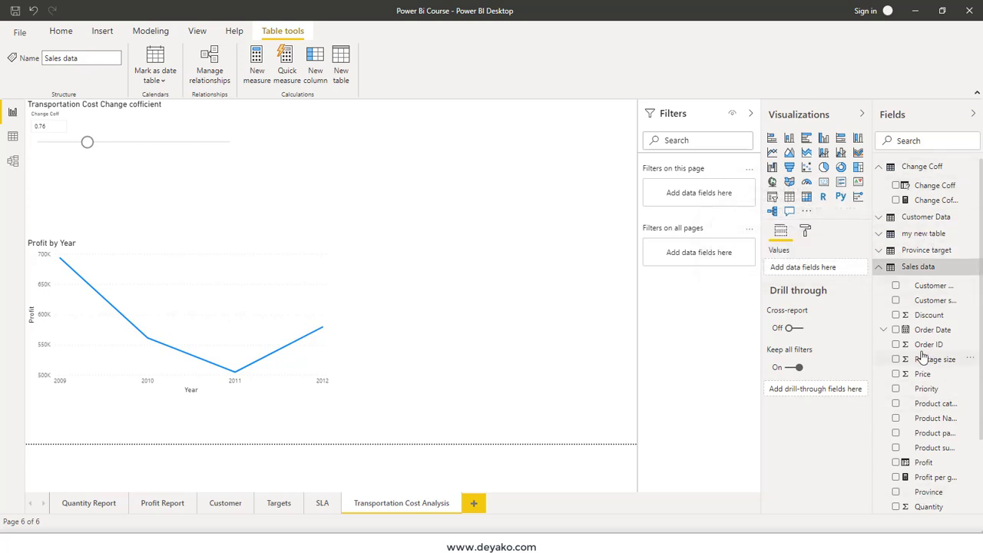
pyautogui.click(287, 75)
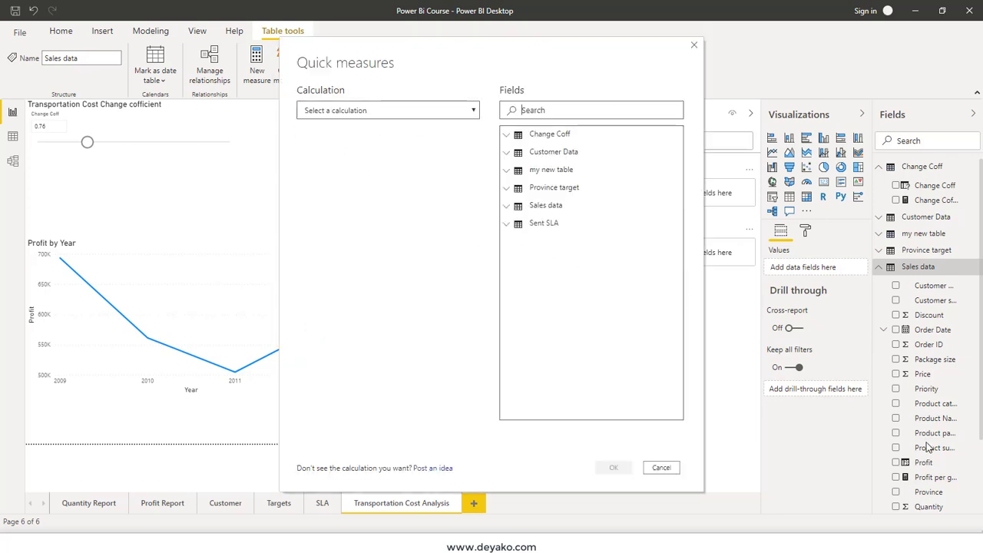
pyautogui.click(415, 110)
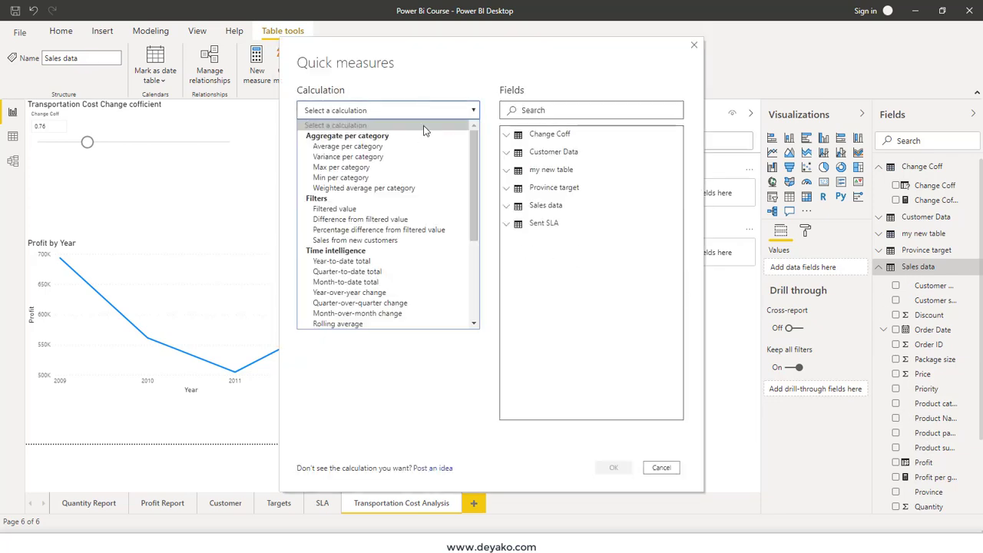
pyautogui.moveTo(476, 230); pyautogui.dragTo(478, 321)
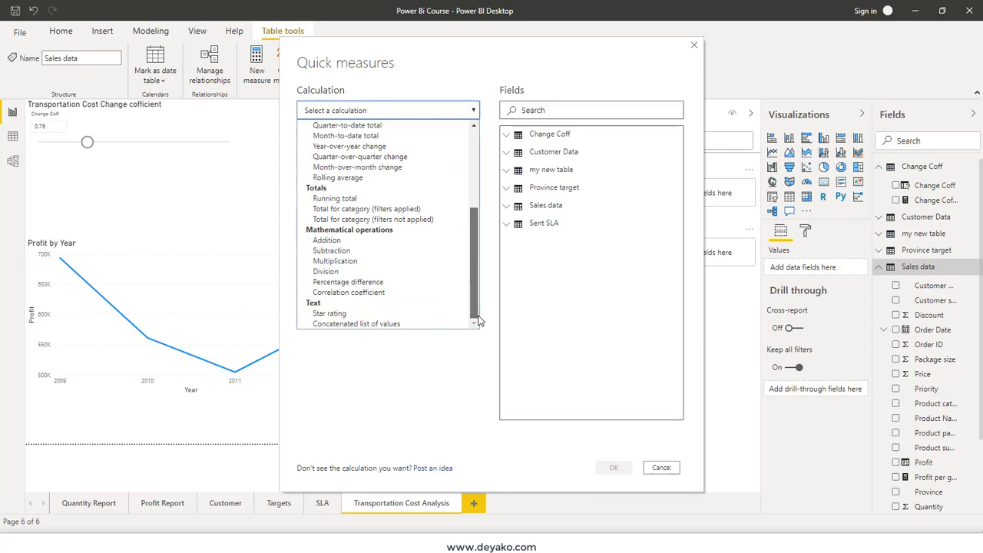
pyautogui.click(335, 261)
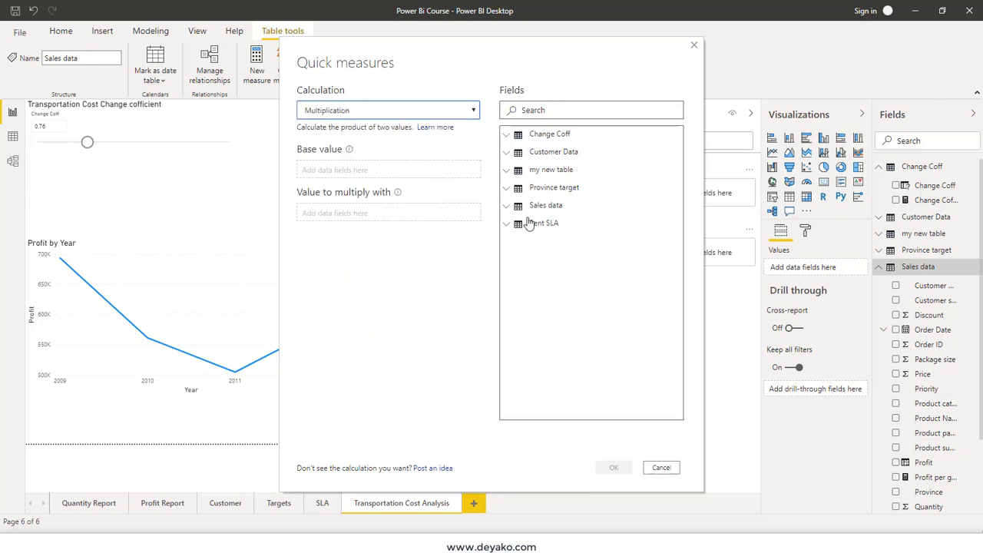
# Use Transportation Cost as base value and Change Coff Value as multiplier, then create it.
pyautogui.click(506, 206)
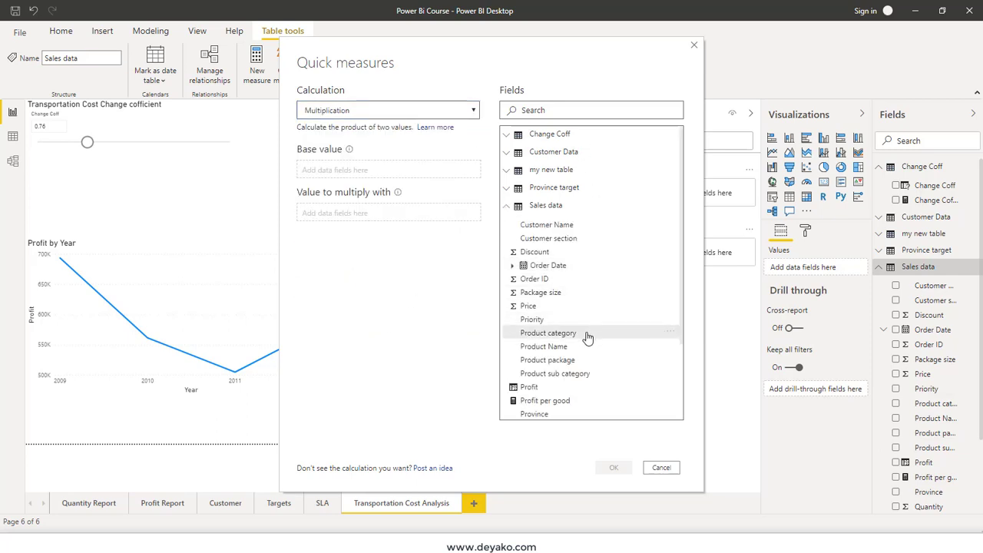
pyautogui.scroll(-3, 569, 384)
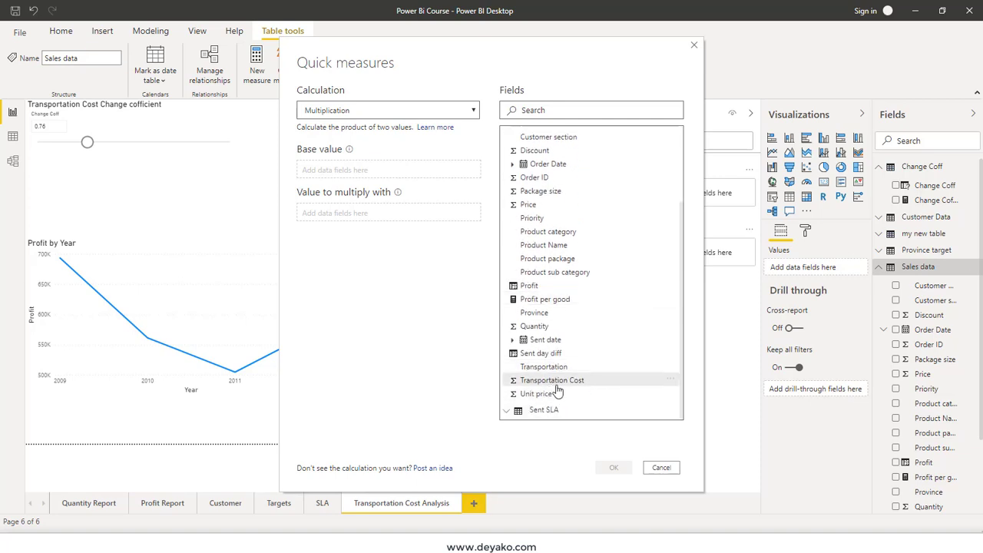
pyautogui.moveTo(552, 381); pyautogui.dragTo(331, 169)
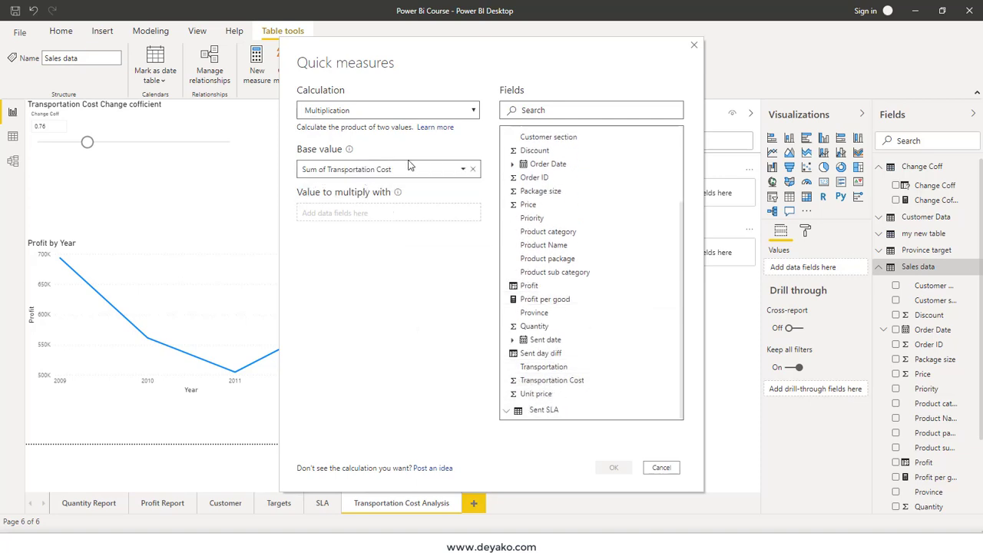
pyautogui.scroll(3, 570, 291)
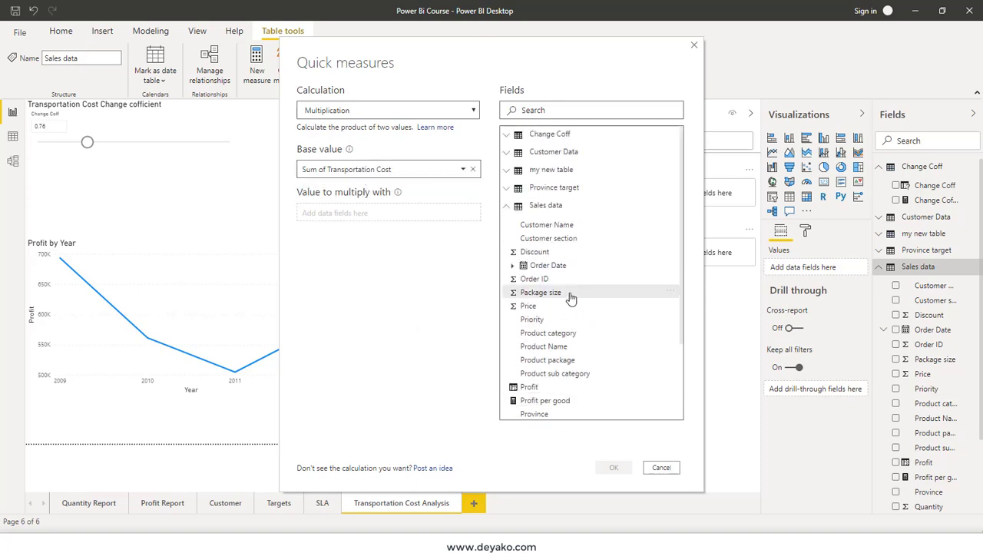
pyautogui.click(507, 135)
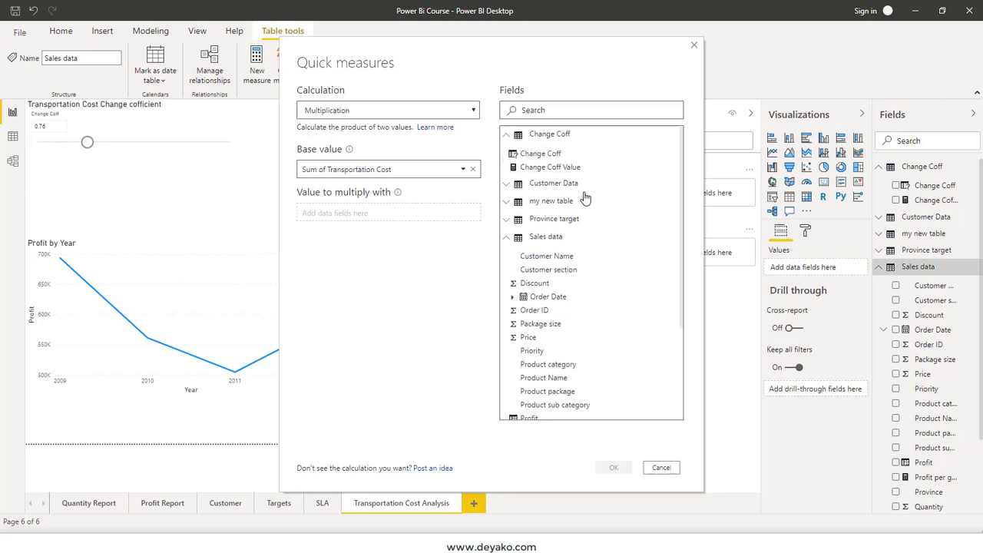
pyautogui.moveTo(569, 167); pyautogui.dragTo(349, 215)
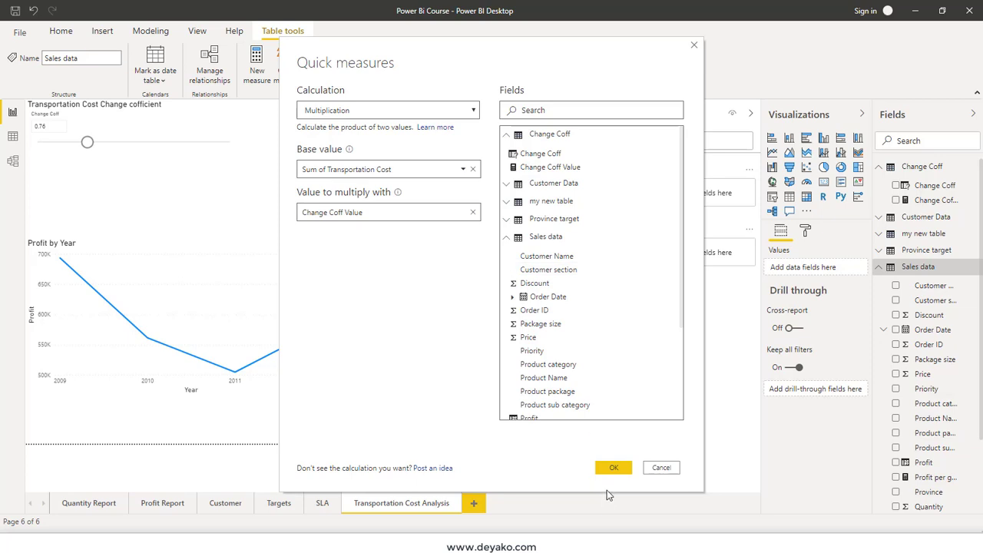
pyautogui.click(613, 469)
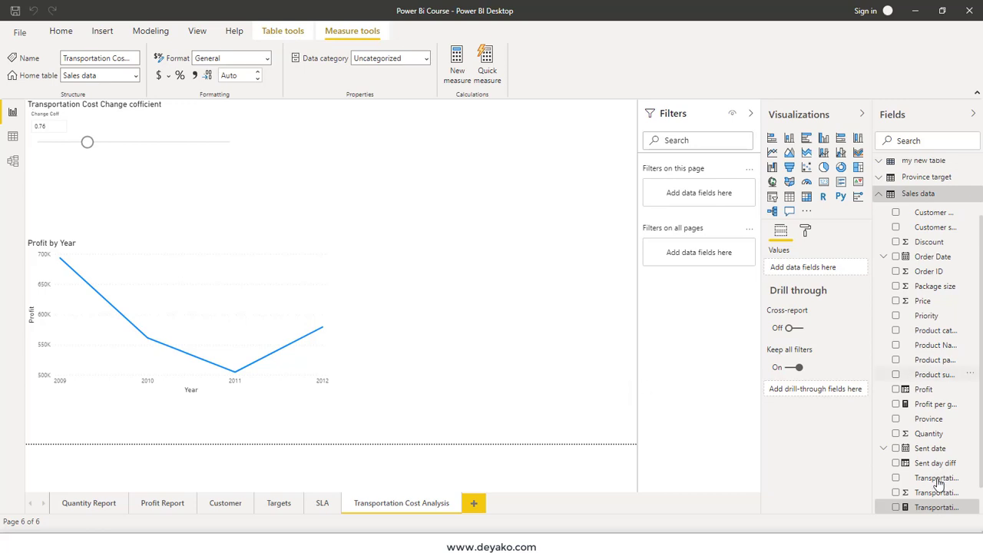
# Review the new measure's DAX, then chart it on the page, showing about 80K.
pyautogui.click(939, 505)
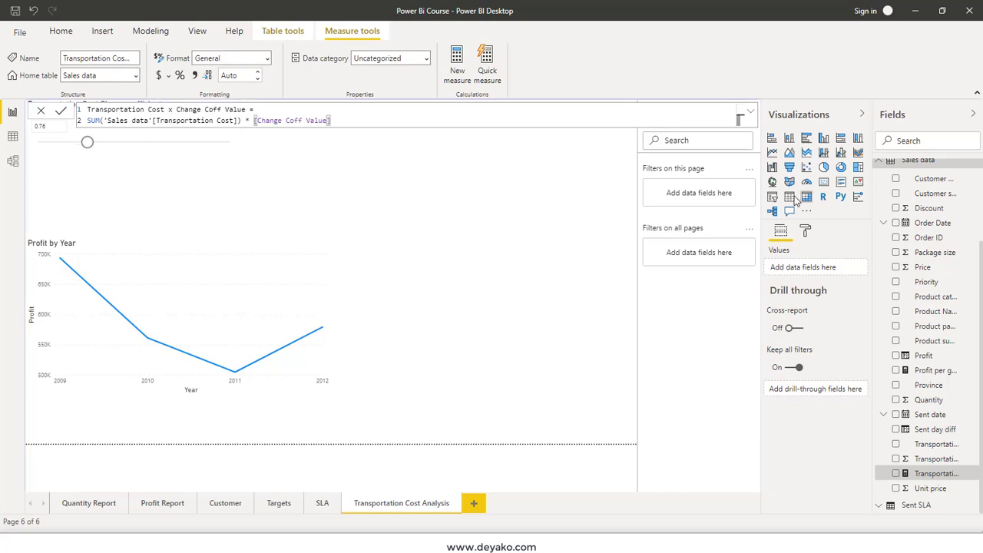
pyautogui.click(40, 111)
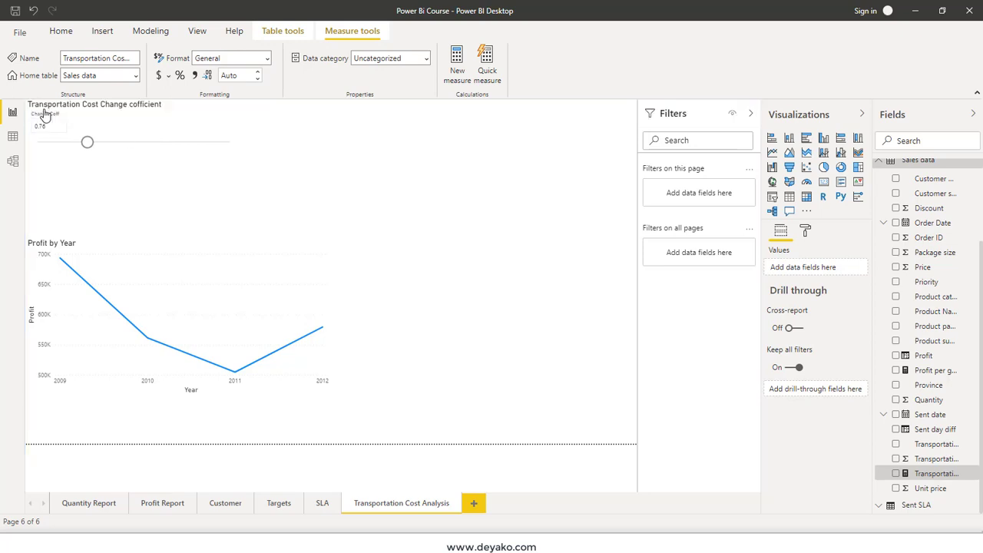
pyautogui.moveTo(924, 475); pyautogui.dragTo(507, 204)
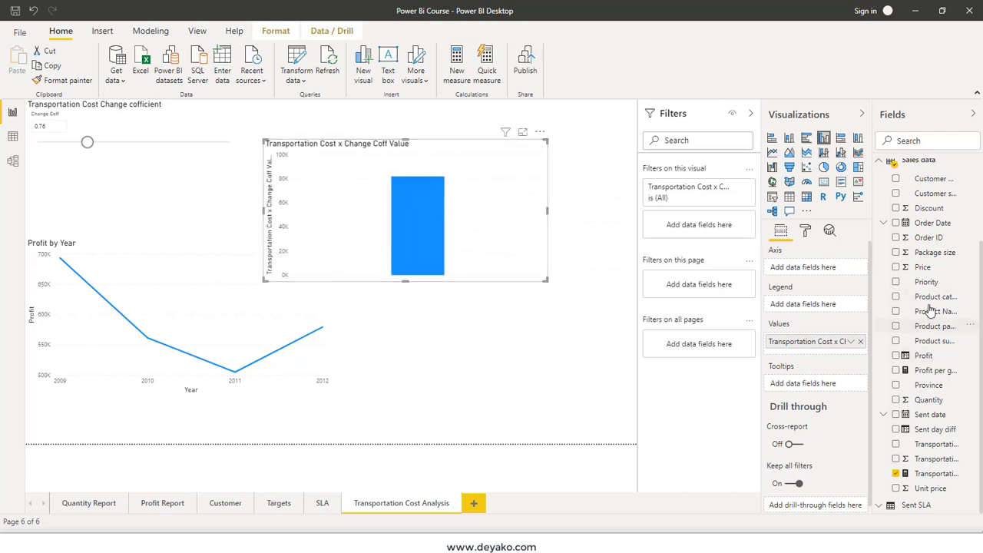
# Plot the measure by Order Date year as a line chart, shift it right, and test the slicer at 1.10.
pyautogui.moveTo(929, 230); pyautogui.dragTo(479, 388)
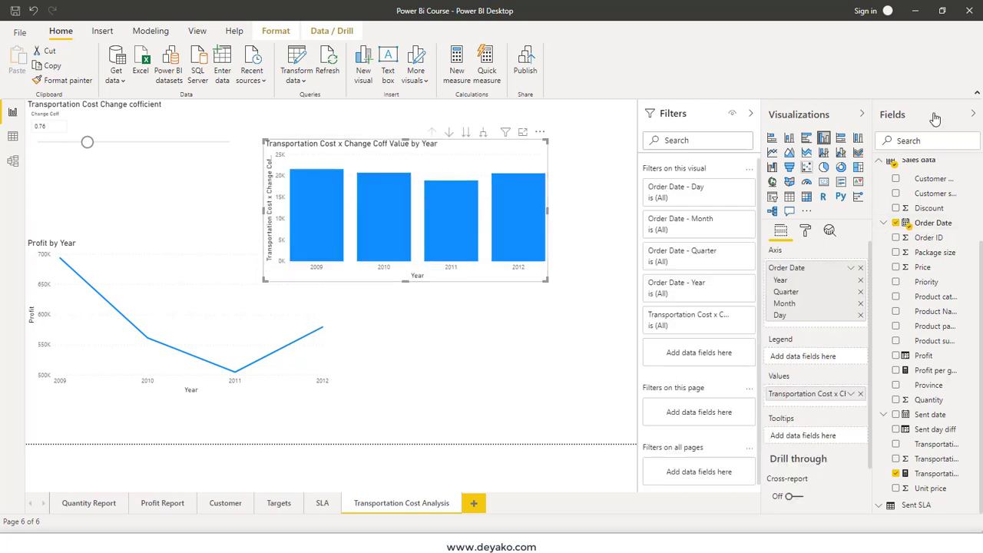
pyautogui.click(772, 152)
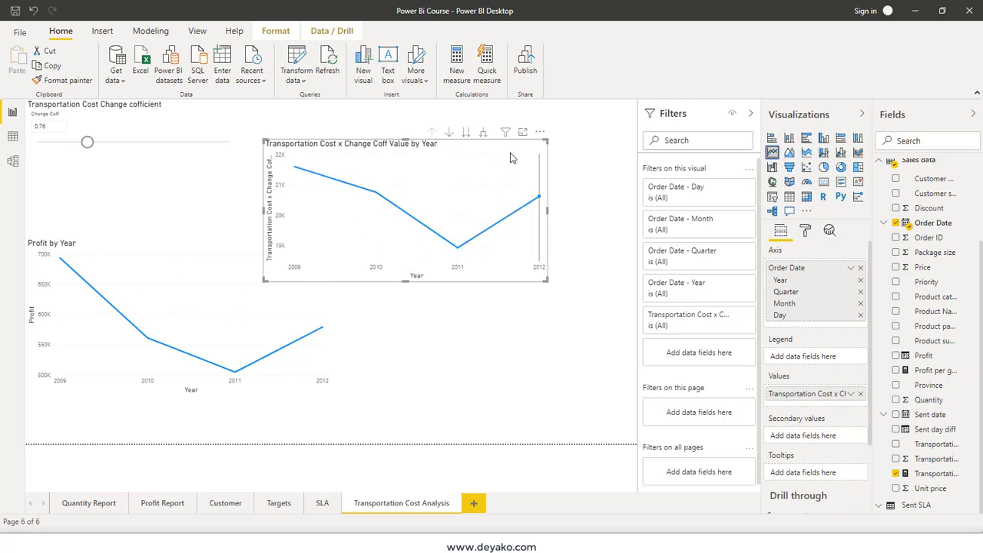
pyautogui.moveTo(492, 145); pyautogui.dragTo(546, 157)
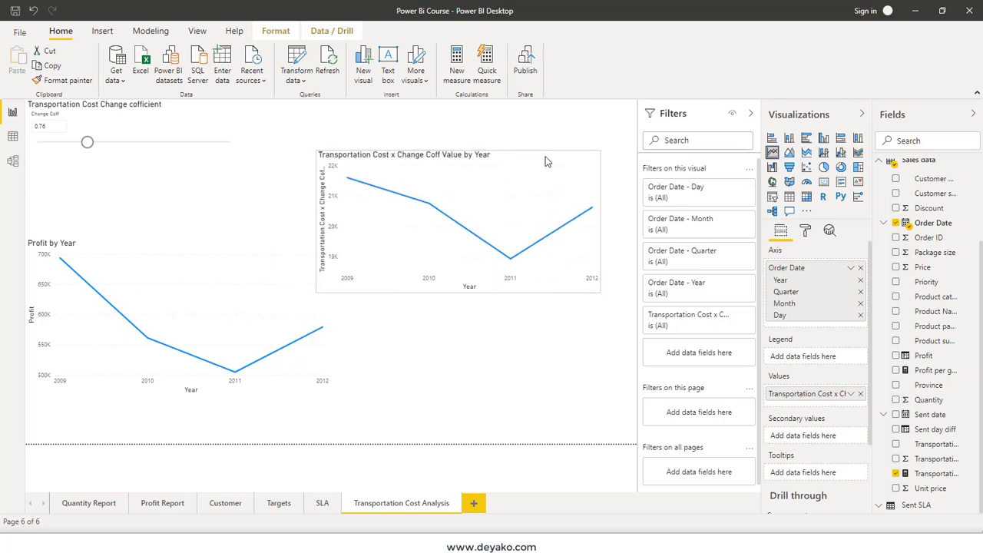
pyautogui.moveTo(87, 142)
pyautogui.mouseDown()
pyautogui.moveTo(127, 143)
pyautogui.moveTo(104, 153)
pyautogui.mouseUp()
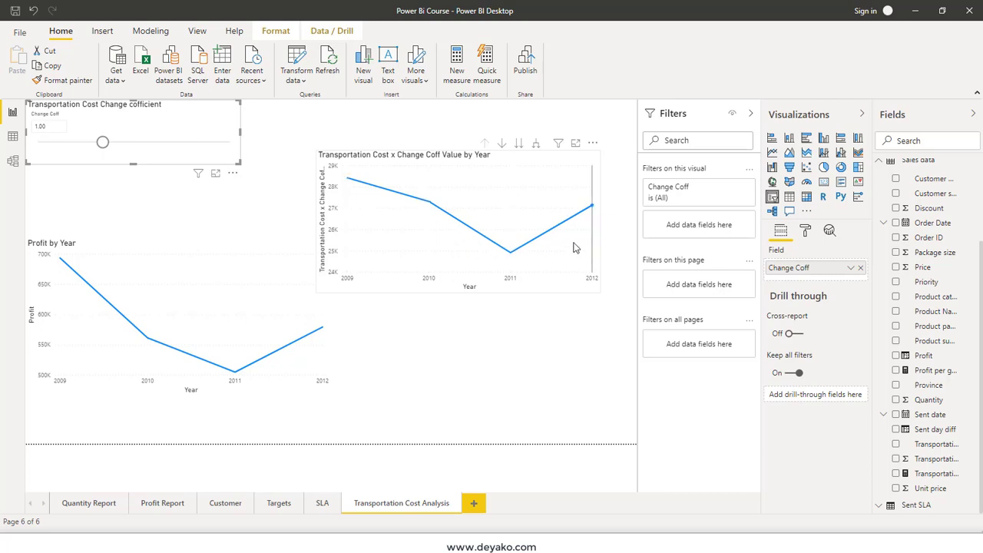
pyautogui.moveTo(103, 148); pyautogui.dragTo(110, 150)
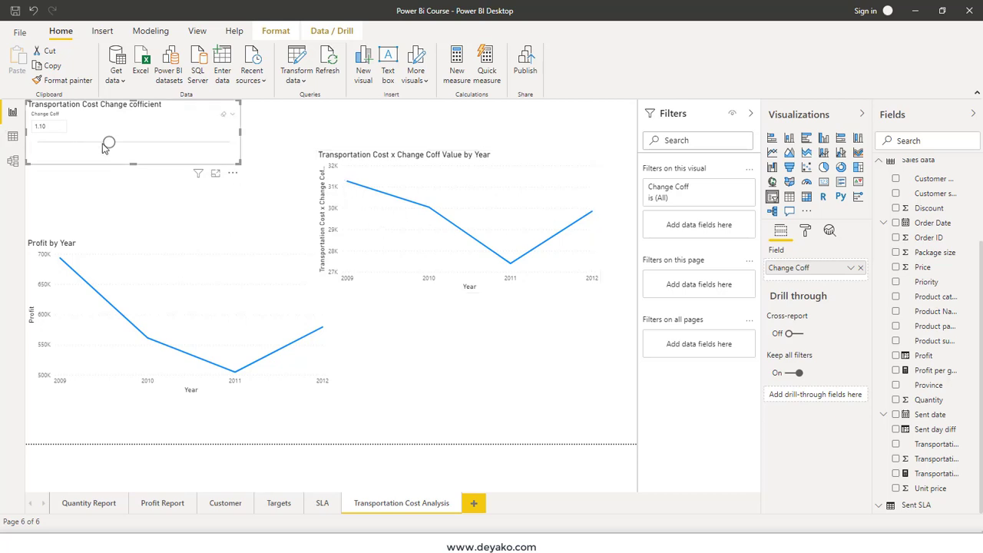
# Move the coefficient slider up and back to settle at 1.20, then select the Profit by Year chart.
pyautogui.moveTo(108, 143); pyautogui.dragTo(201, 150)
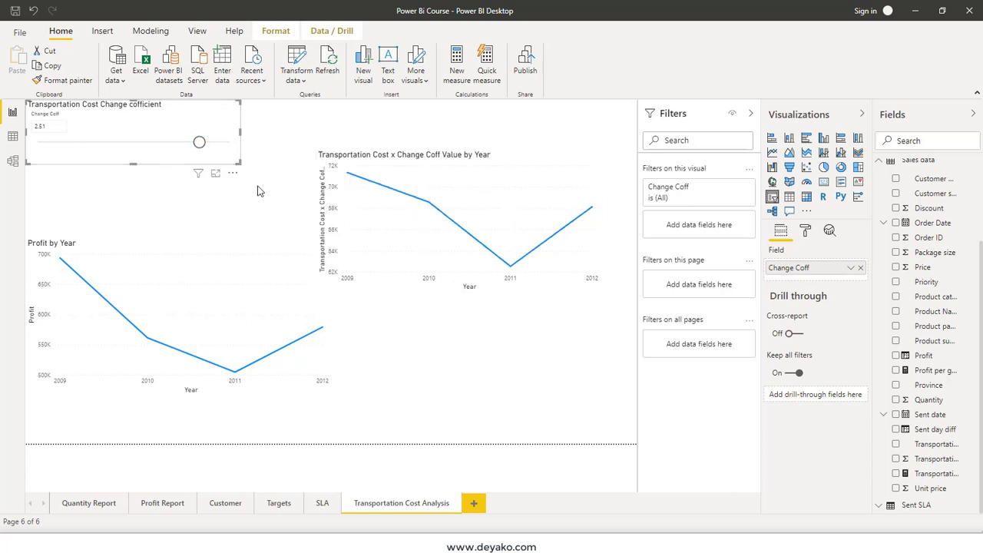
pyautogui.moveTo(197, 143); pyautogui.dragTo(115, 146)
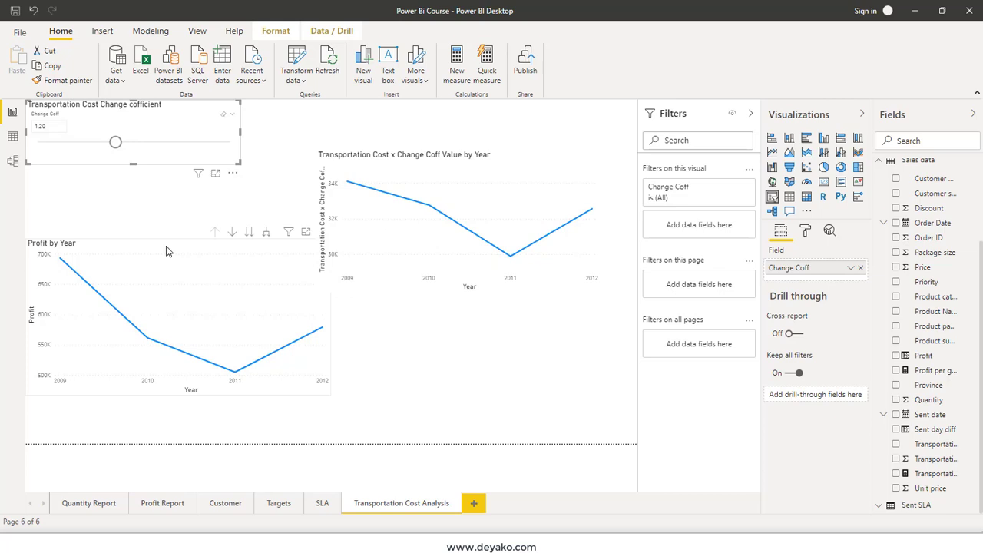
pyautogui.click(169, 267)
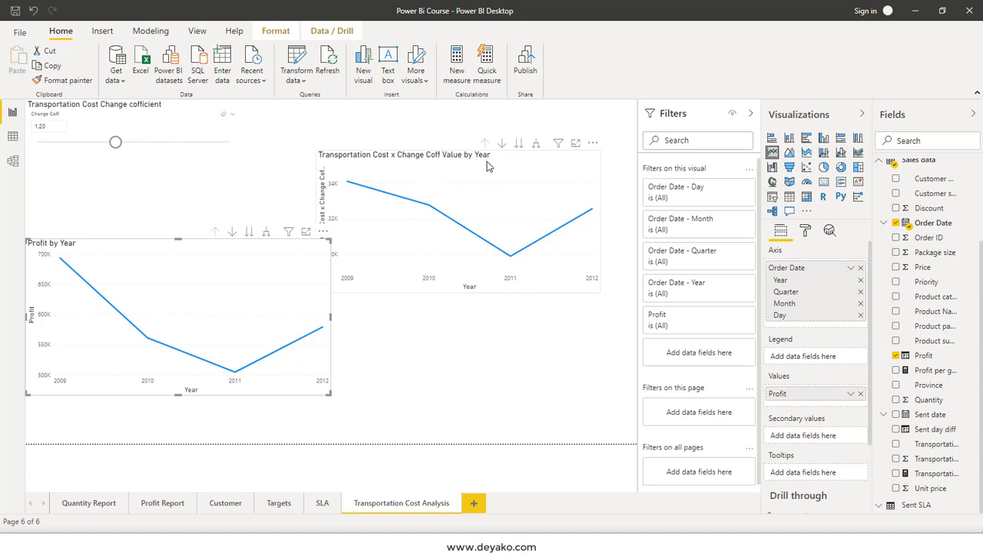
# Rename the transportation cost measure to 'New Transportation Cost' via the Measure tools Name box.
pyautogui.click(941, 476)
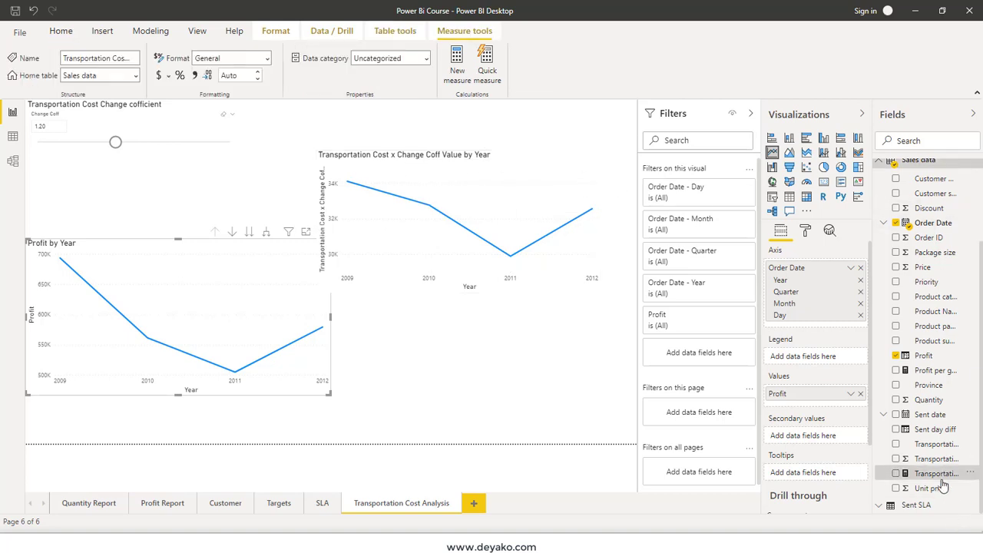
pyautogui.click(80, 58)
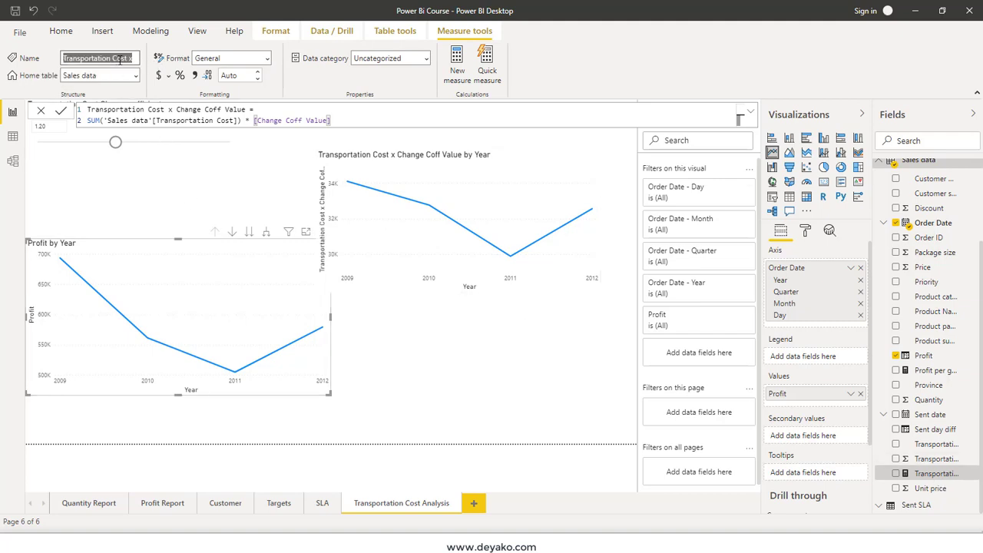
pyautogui.write('Tran Cost')
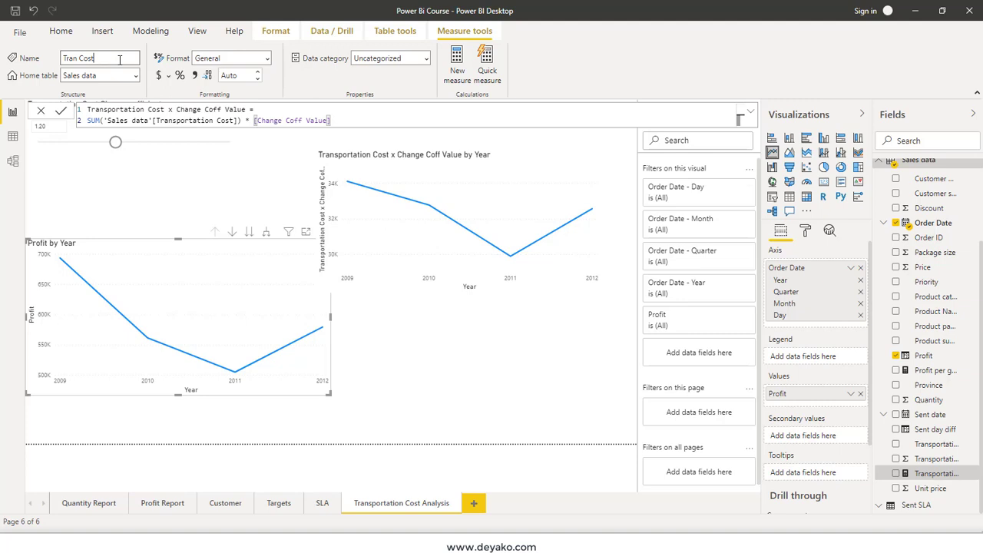
pyautogui.press('BackSpace')
pyautogui.press('BackSpace')
pyautogui.press('BackSpace')
pyautogui.write('Cost')
pyautogui.press('Return')
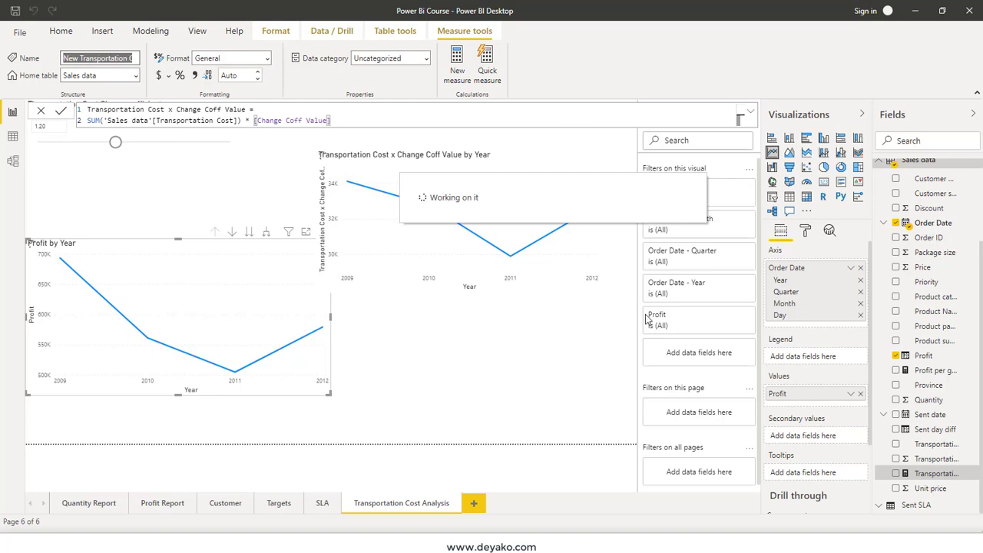
pyautogui.click(395, 368)
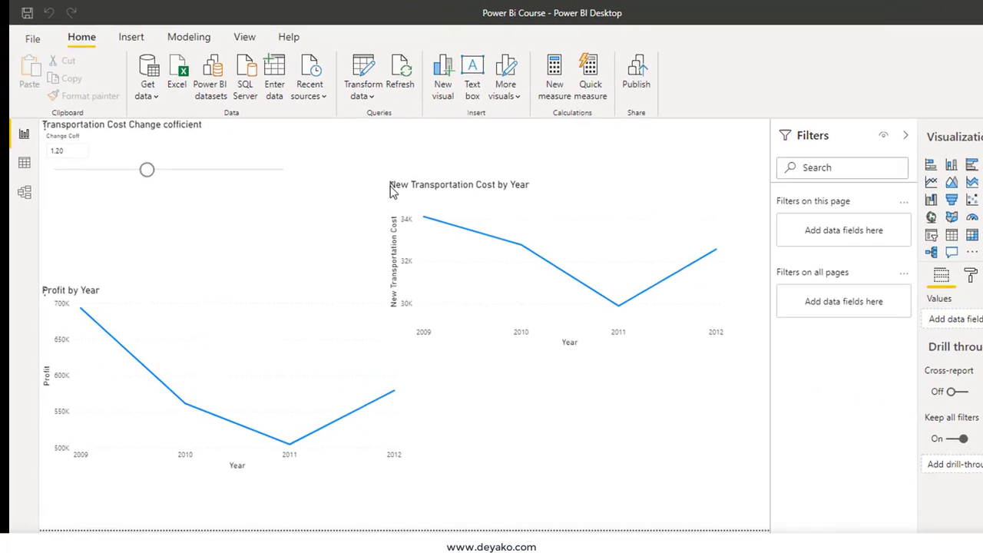
# Name the new measure 'New Profti' and start its formula with SUM('Sales data'[Profit]).
pyautogui.doubleClick(219, 189)
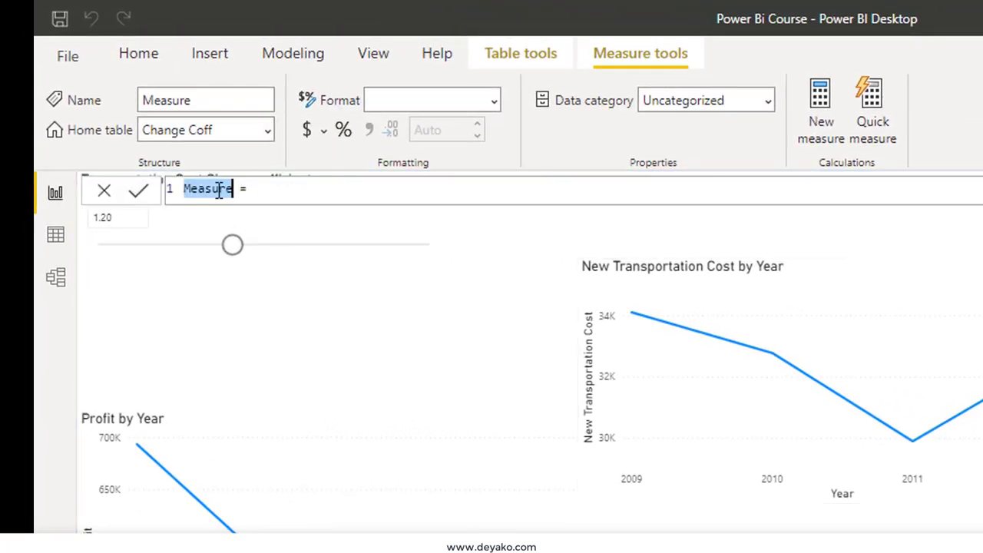
pyautogui.write('New')
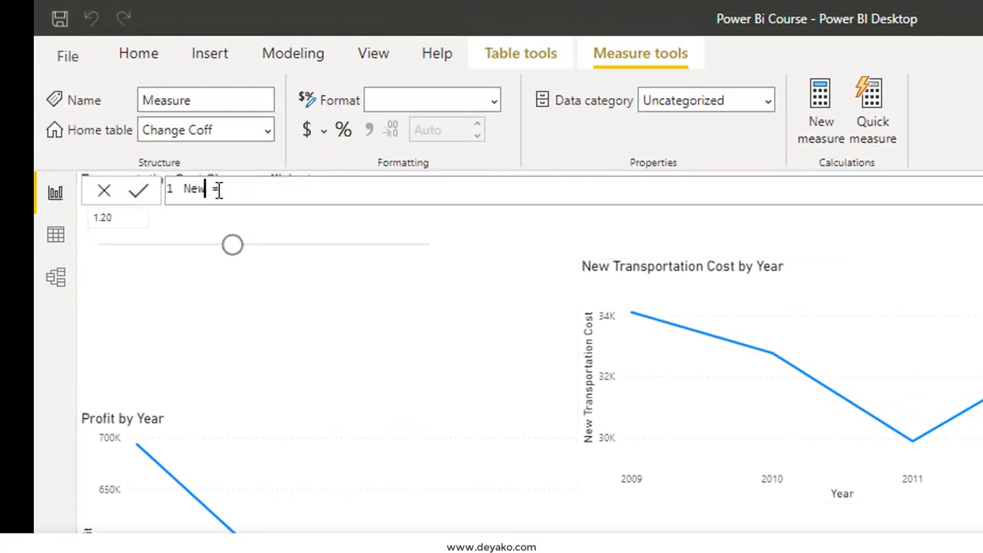
pyautogui.write(' Profti')
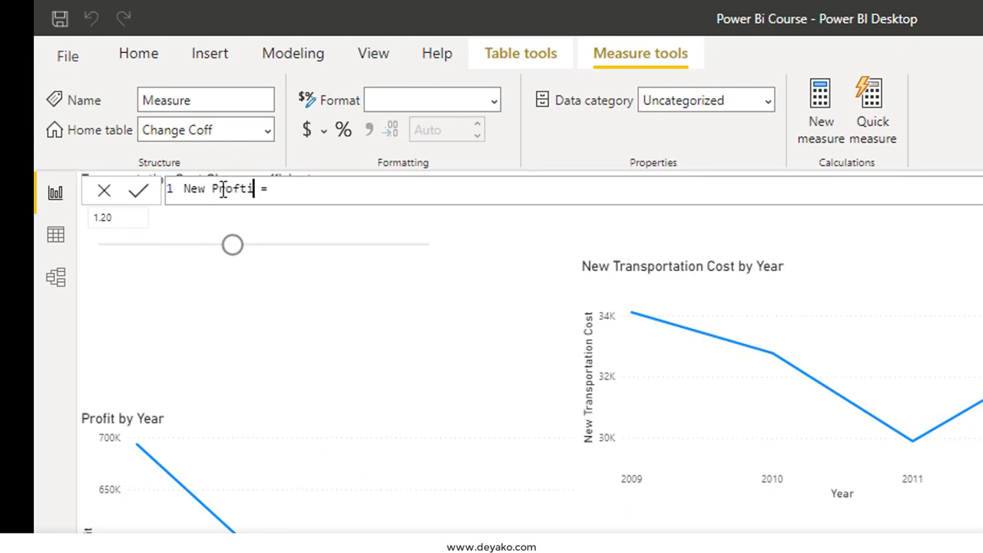
pyautogui.click(325, 187)
pyautogui.write('Sum')
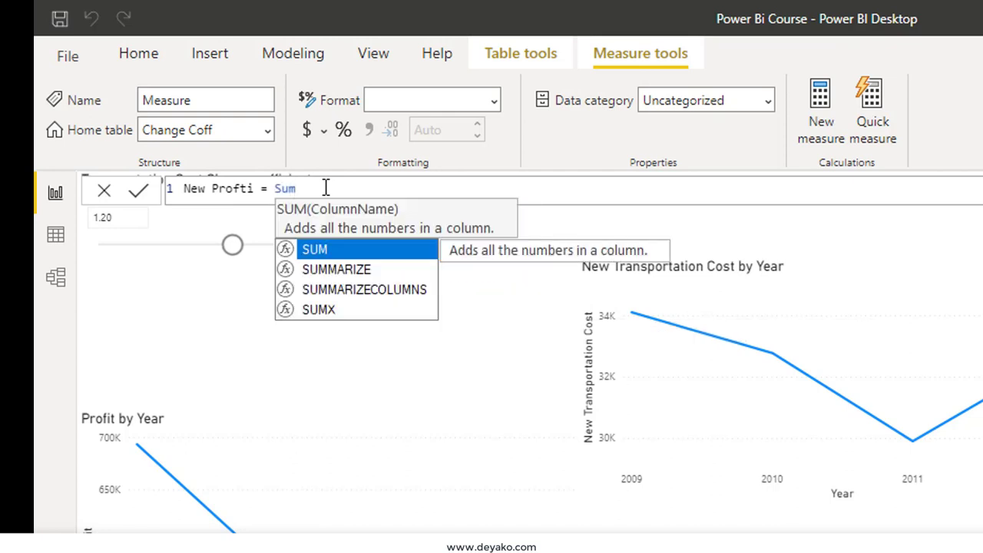
pyautogui.press('Tab')
pyautogui.scroll(-1, 596, 303)
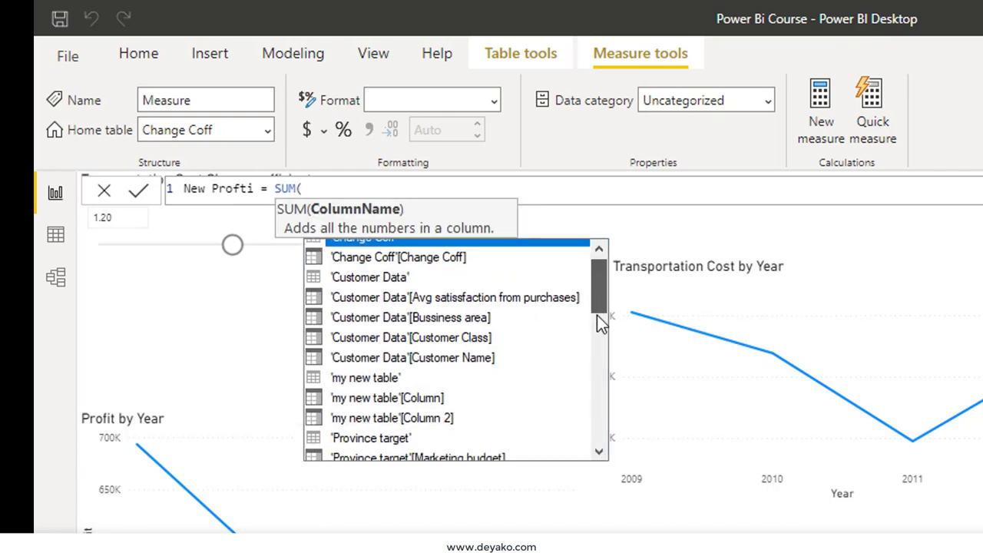
pyautogui.moveTo(597, 316)
pyautogui.mouseDown()
pyautogui.moveTo(611, 448)
pyautogui.moveTo(610, 384)
pyautogui.mouseUp()
pyautogui.write('sal')
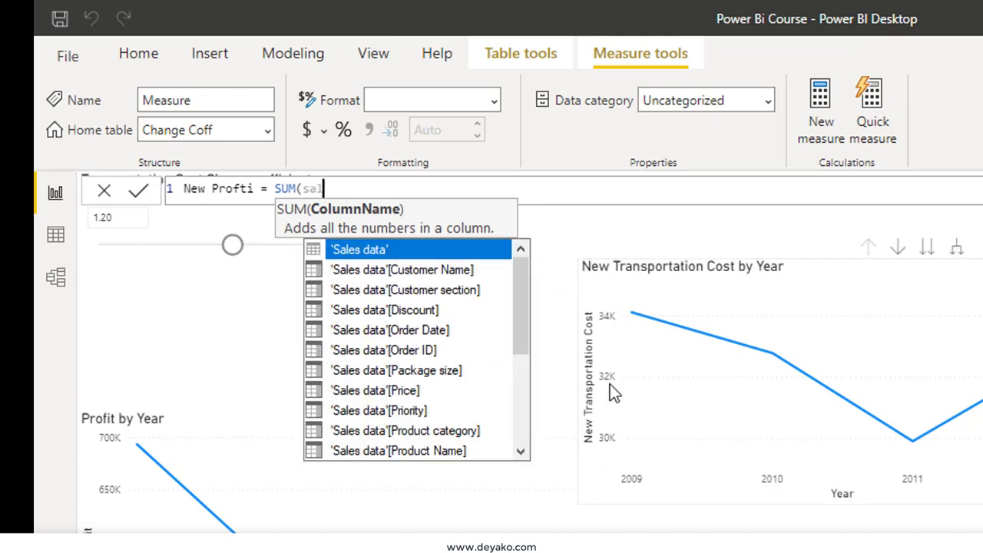
pyautogui.write('e')
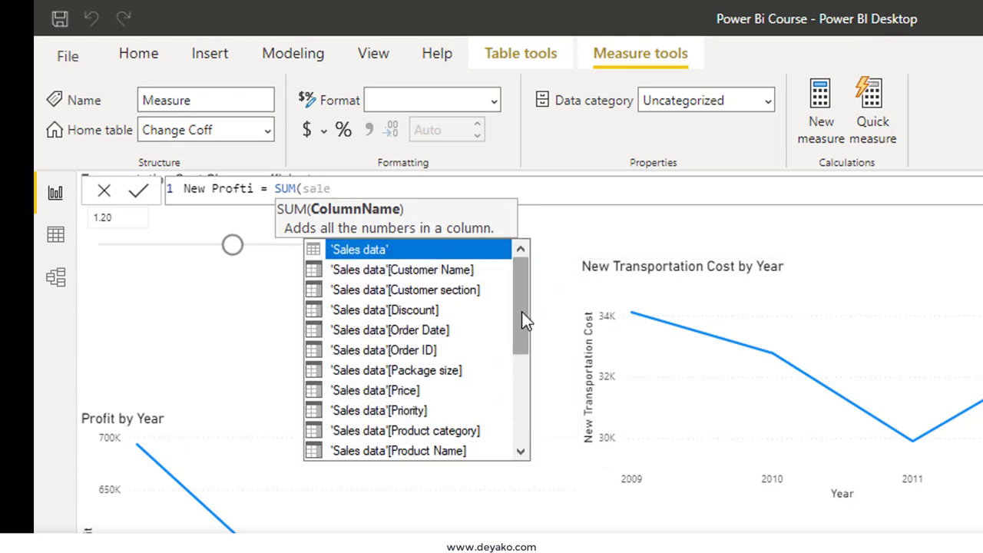
pyautogui.moveTo(521, 321); pyautogui.dragTo(525, 364)
pyautogui.click(393, 415)
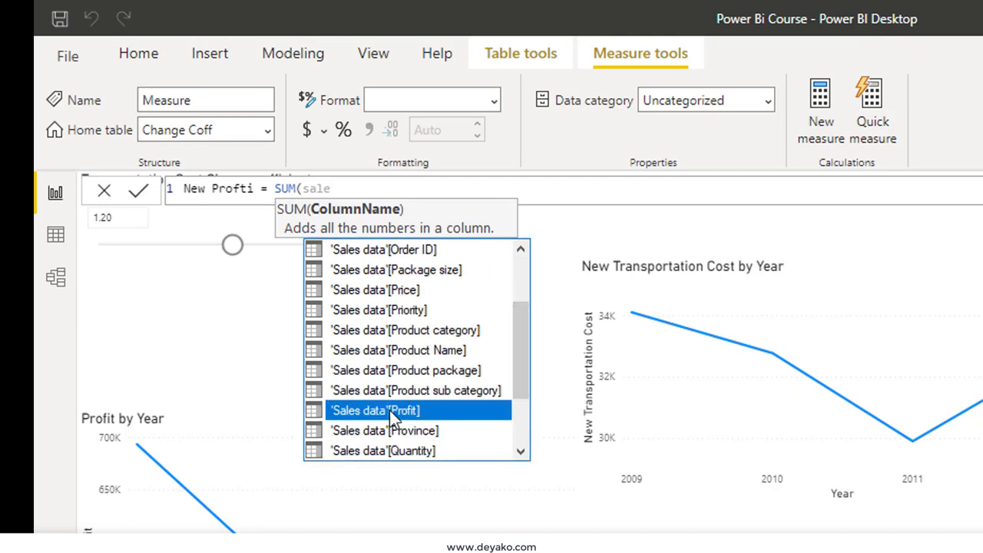
pyautogui.doubleClick(392, 412)
# Finish the formula with + SUM('Sales data'[Transportation Cost]) - [New Transportation Cost] and commit it.
pyautogui.write(')+')
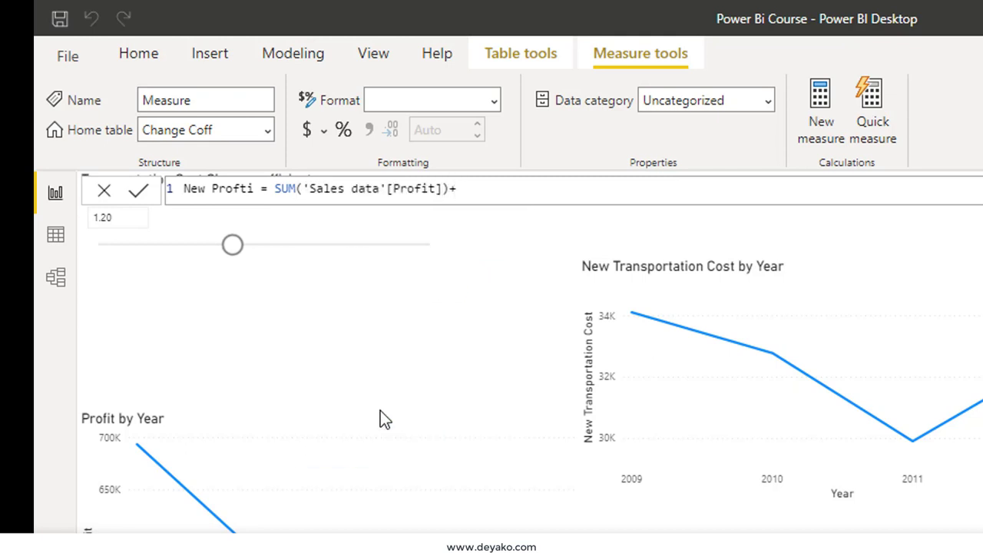
pyautogui.write('Sum')
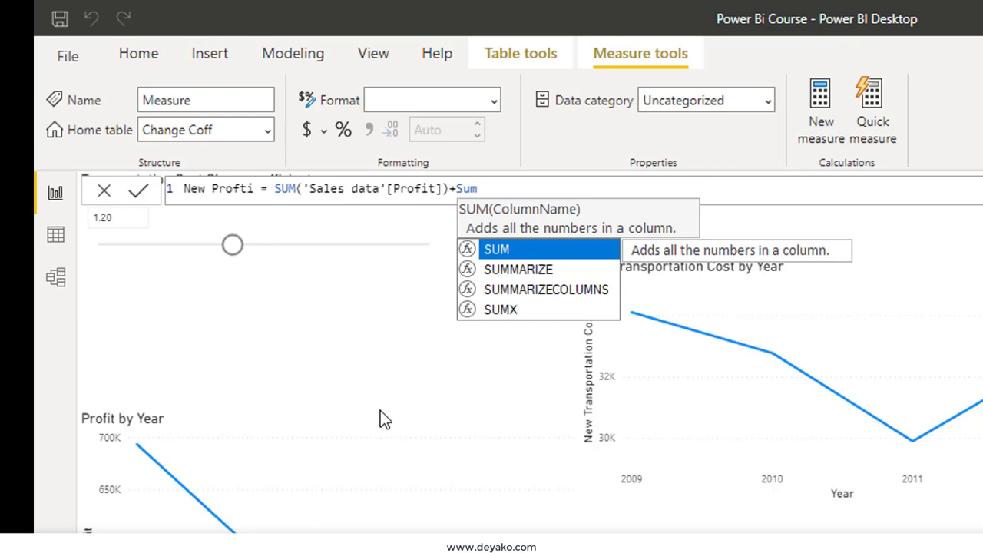
pyautogui.press('Tab')
pyautogui.write('sal')
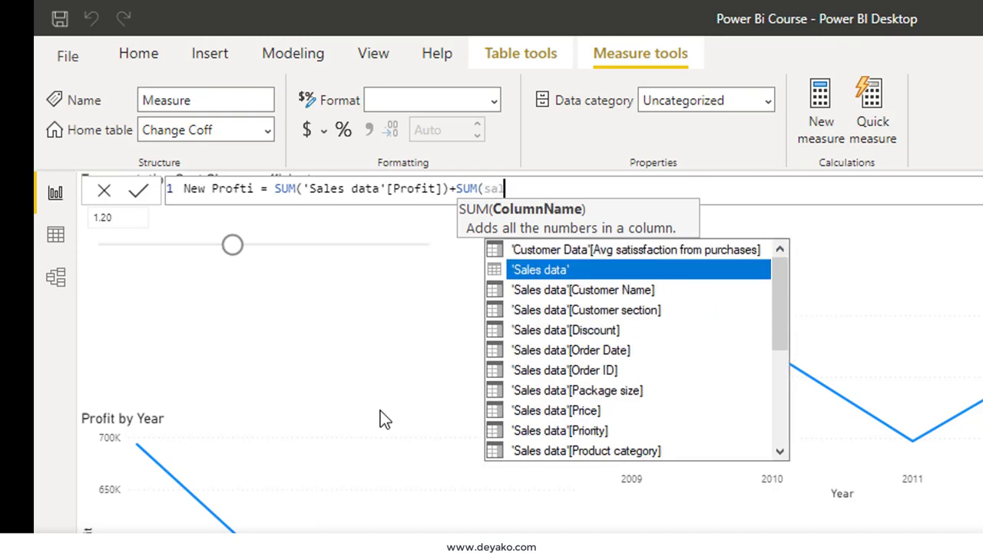
pyautogui.write('e')
pyautogui.moveTo(701, 288); pyautogui.dragTo(705, 386)
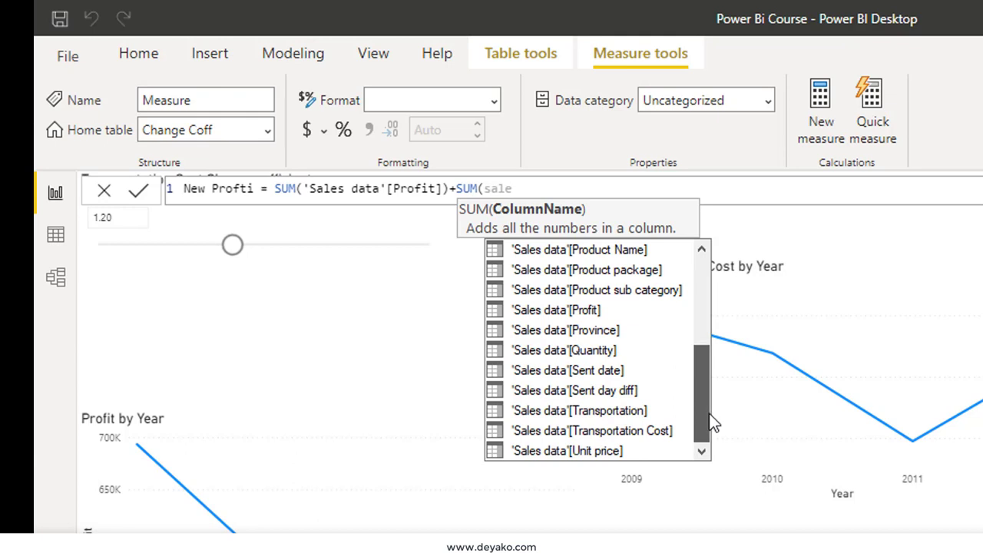
pyautogui.click(649, 432)
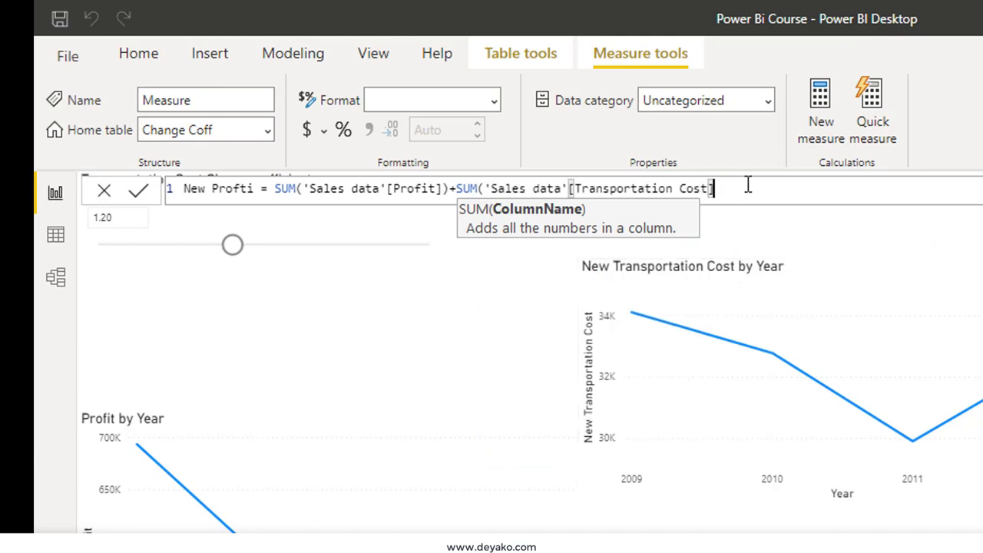
pyautogui.write(')')
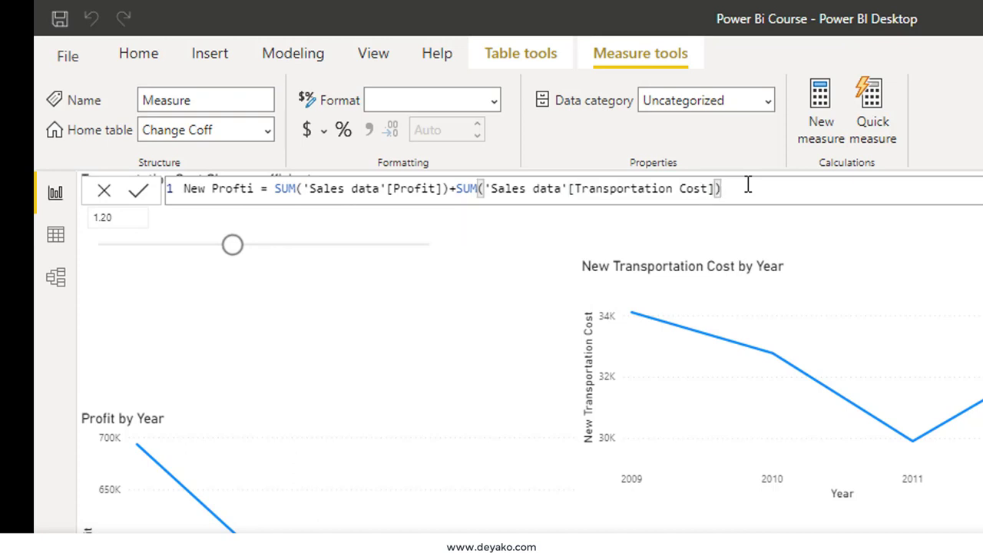
pyautogui.write(' -')
pyautogui.write(' Tra')
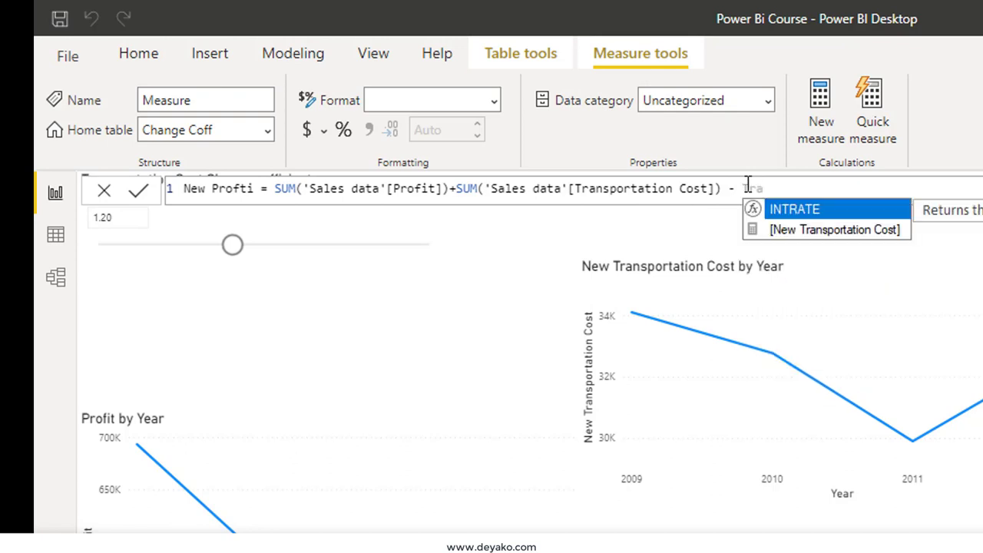
pyautogui.click(848, 232)
pyautogui.click(849, 232)
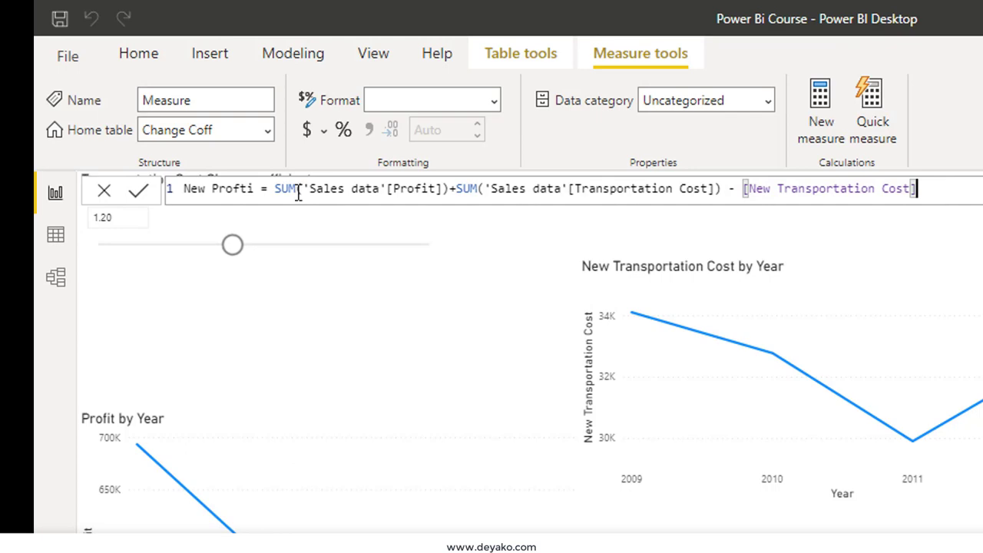
pyautogui.click(140, 192)
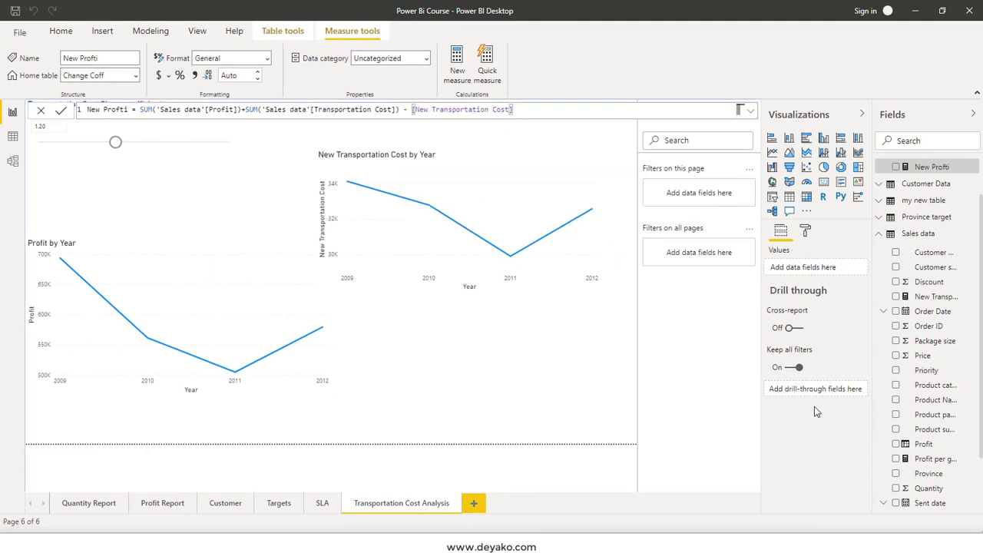
# Delete the New Transportation Cost line chart and drag the Profit by Year chart larger.
pyautogui.click(593, 143)
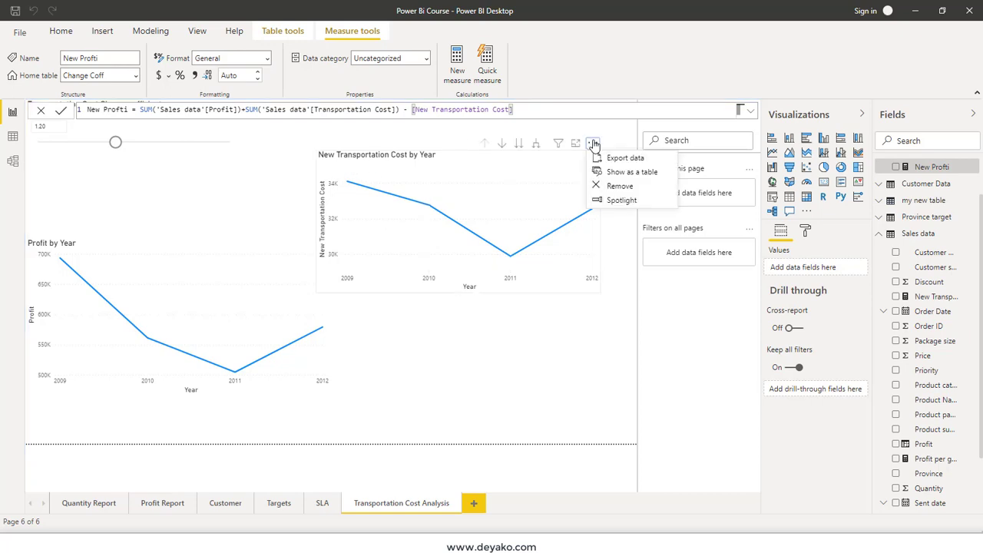
pyautogui.press('Escape')
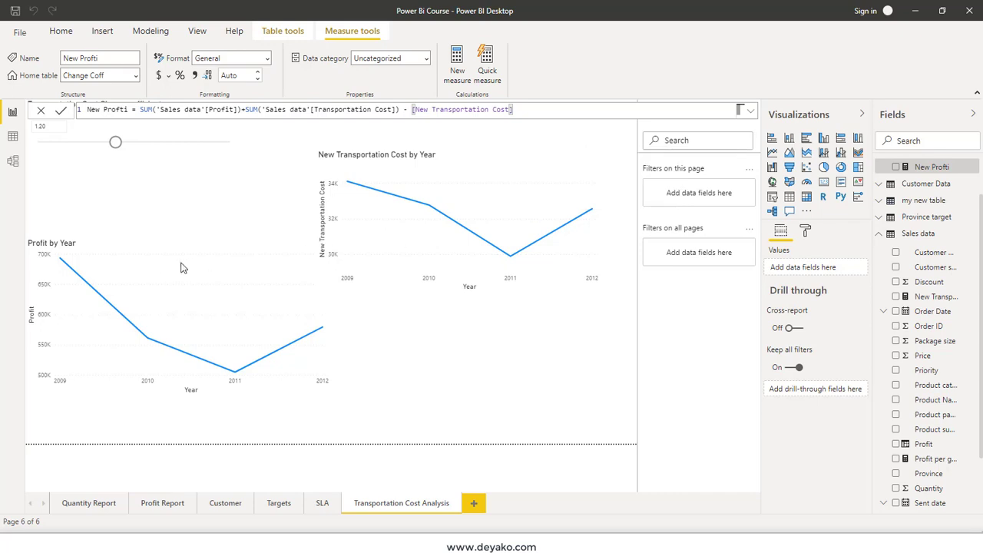
pyautogui.click(164, 264)
pyautogui.click(272, 250)
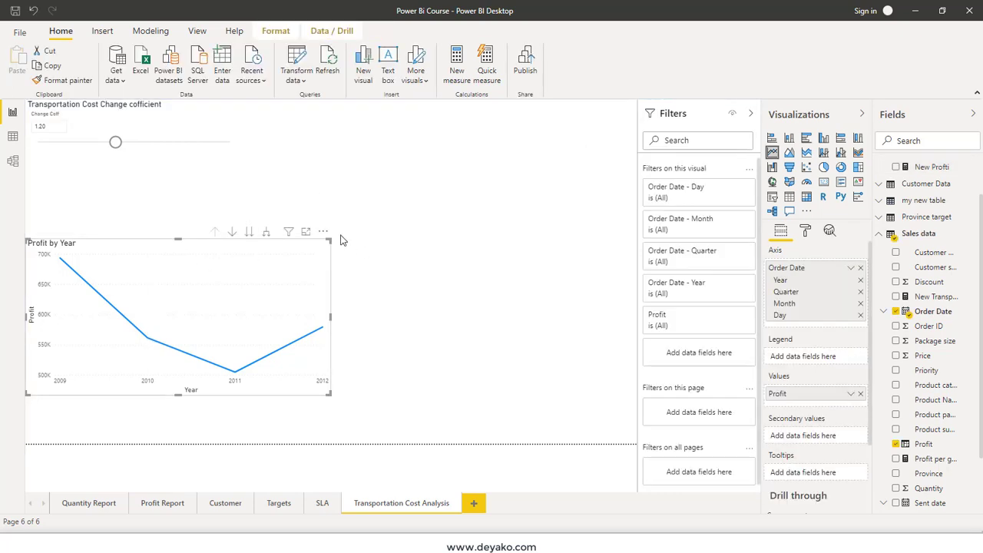
pyautogui.moveTo(331, 240); pyautogui.dragTo(431, 181)
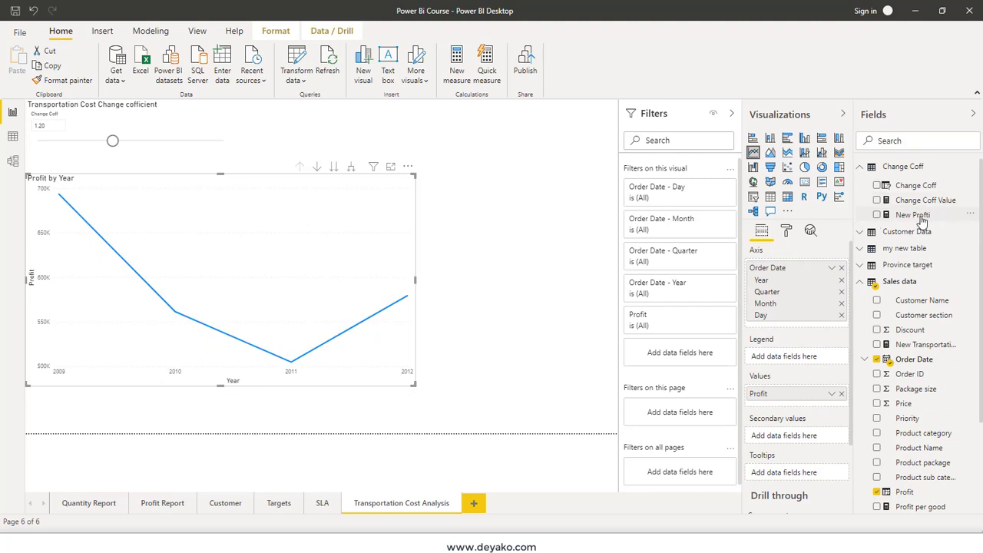
pyautogui.click(923, 221)
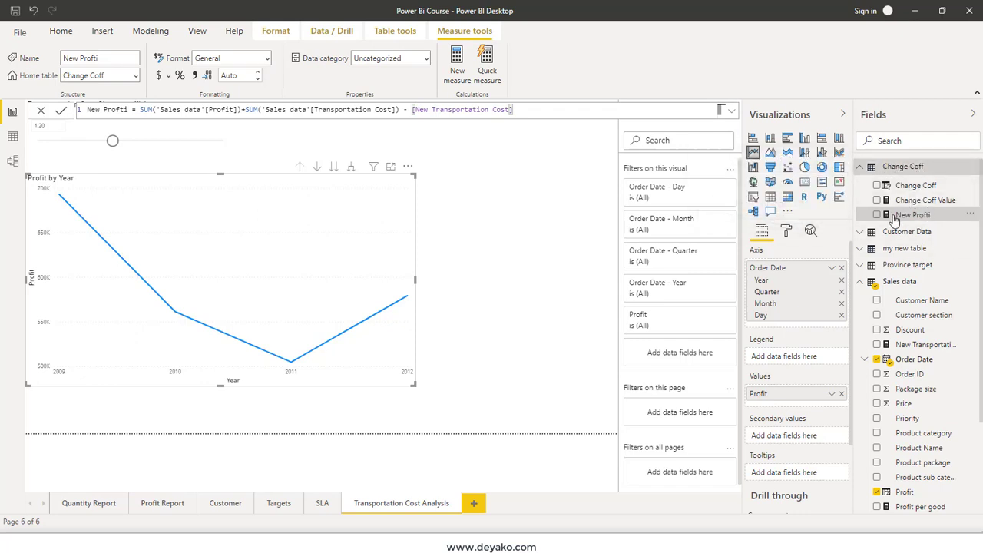
# Set New Profti's home table to Sales data and drag it toward the Profit chart.
pyautogui.click(134, 76)
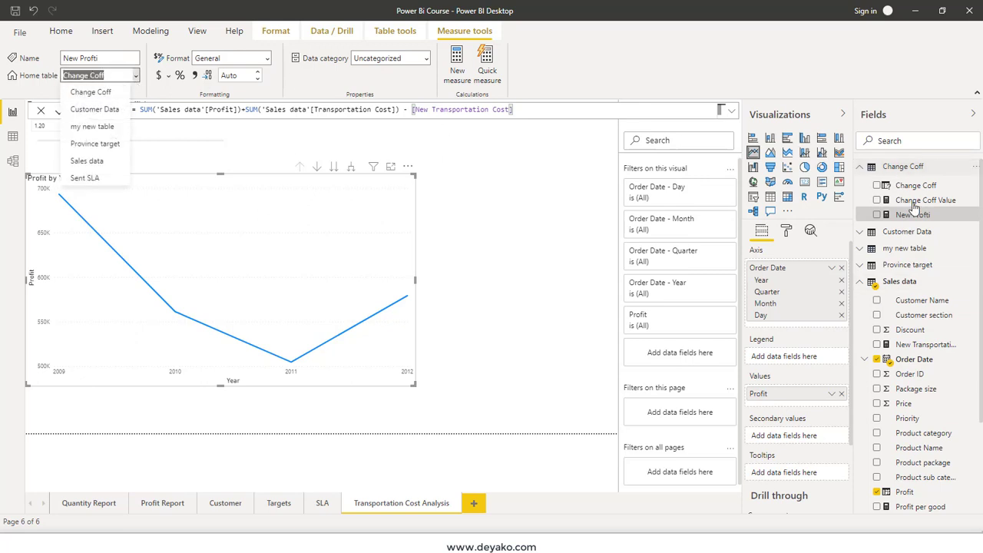
pyautogui.click(92, 161)
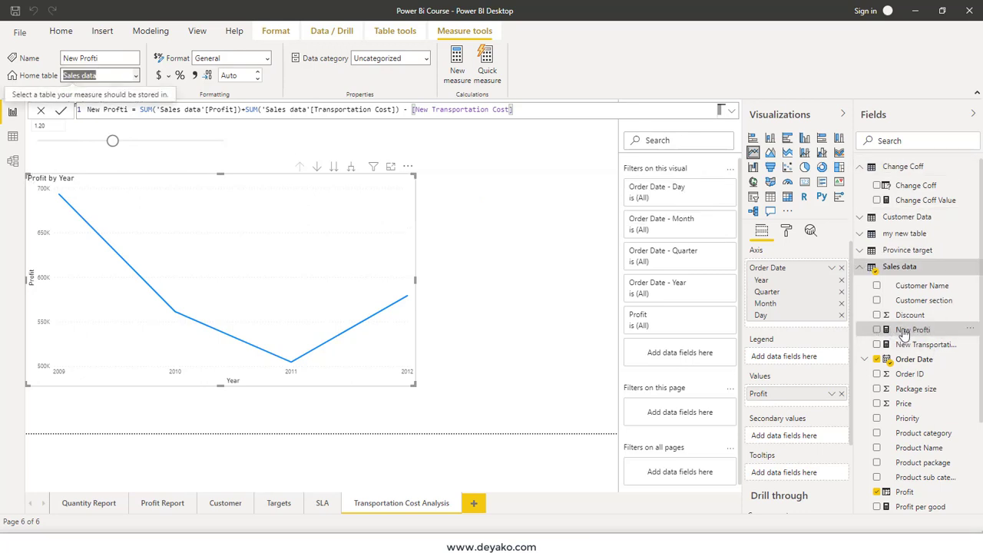
pyautogui.moveTo(904, 332); pyautogui.dragTo(784, 406)
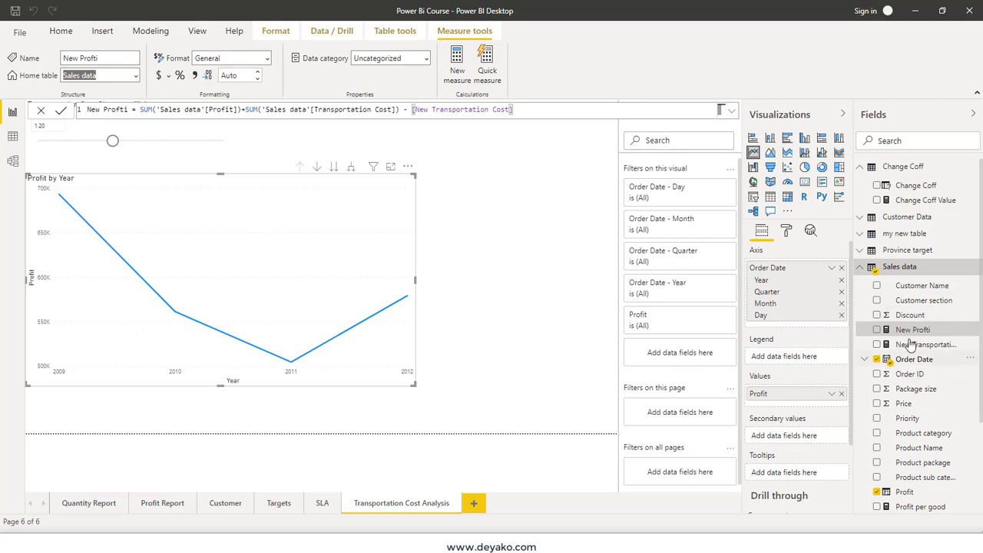
# Add New Profti to the Profit chart's values and test the Change Coff slider at 0.99 and 0.62.
pyautogui.moveTo(912, 330); pyautogui.dragTo(819, 401)
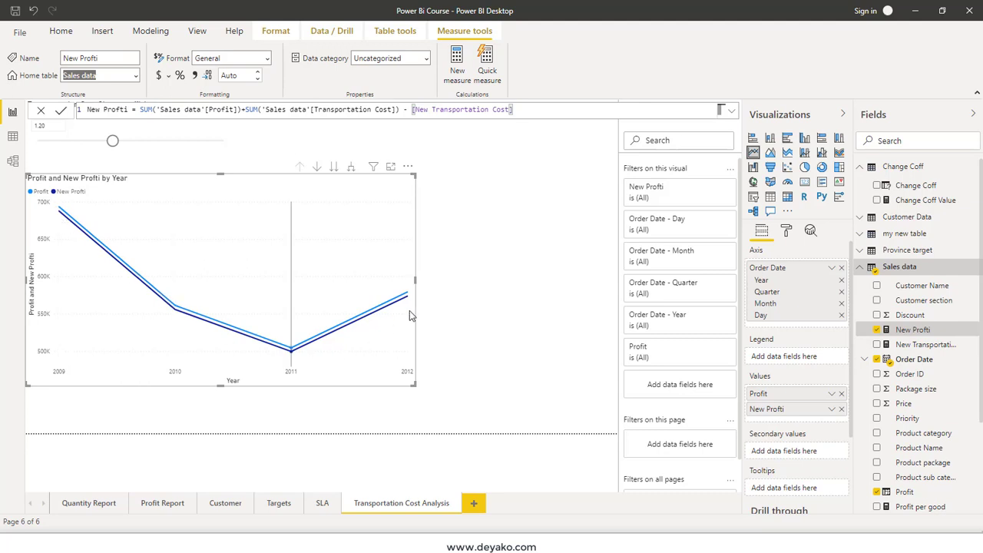
pyautogui.moveTo(112, 141); pyautogui.dragTo(74, 143)
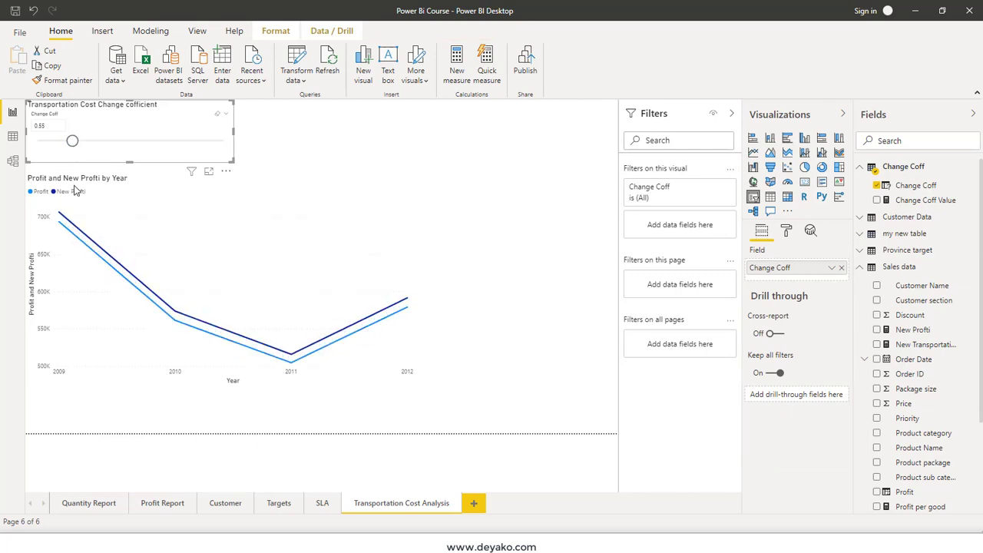
pyautogui.moveTo(74, 141); pyautogui.dragTo(90, 147)
# Switch the Profit and New Profti chart to clustered columns and set the coefficient to 0.97.
pyautogui.click(415, 235)
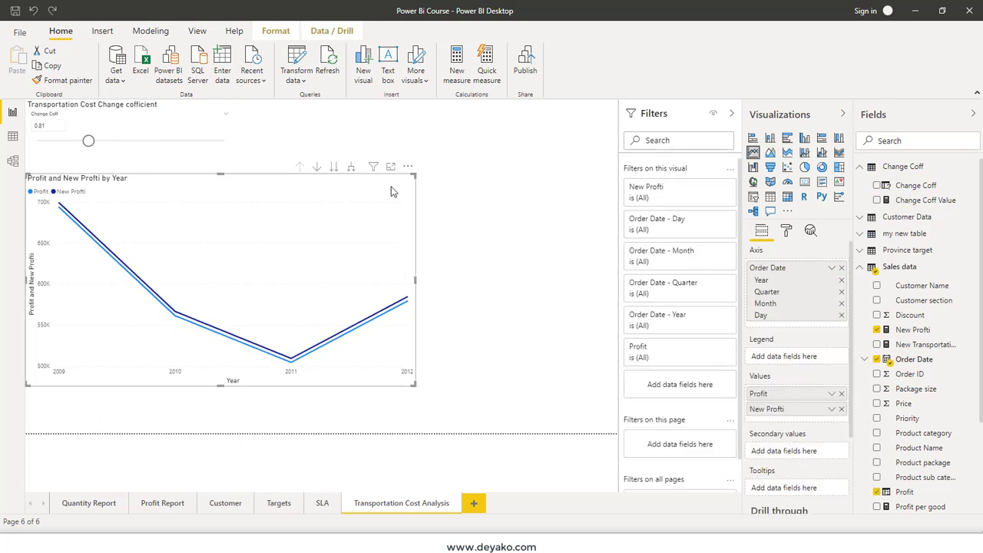
pyautogui.click(804, 139)
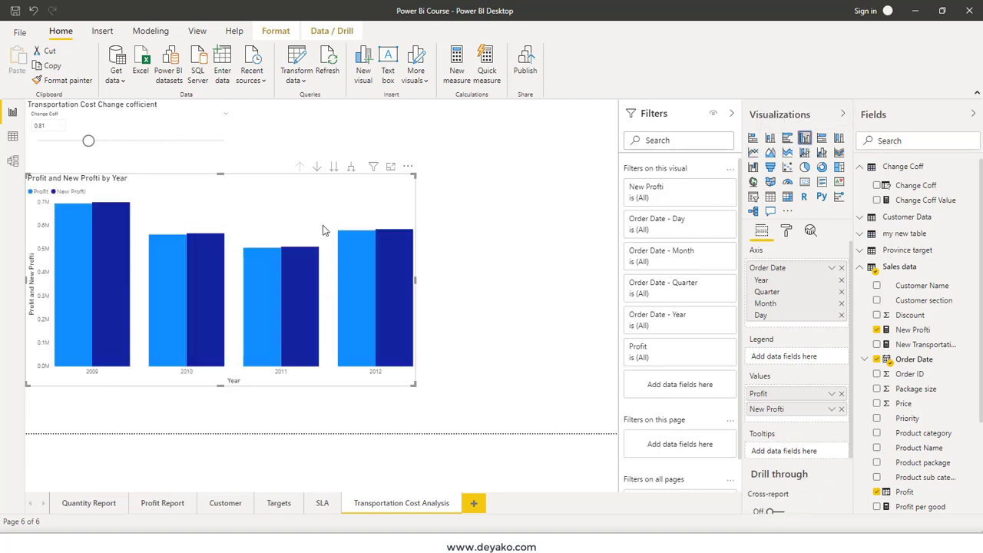
pyautogui.moveTo(89, 141)
pyautogui.mouseDown()
pyautogui.moveTo(141, 150)
pyautogui.moveTo(101, 145)
pyautogui.moveTo(112, 145)
pyautogui.mouseUp()
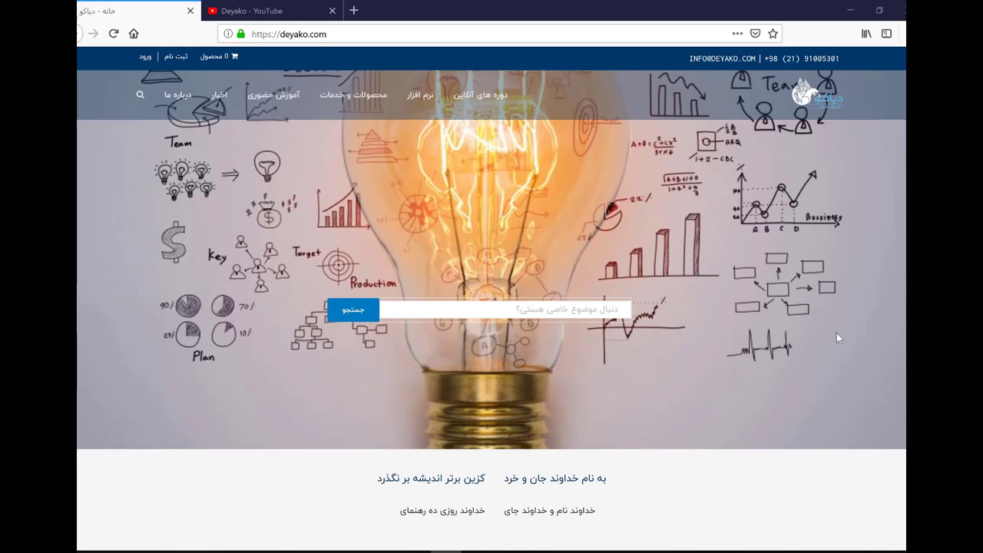
# Switch to the Deyako - YouTube tab in Firefox.
pyautogui.click(277, 11)
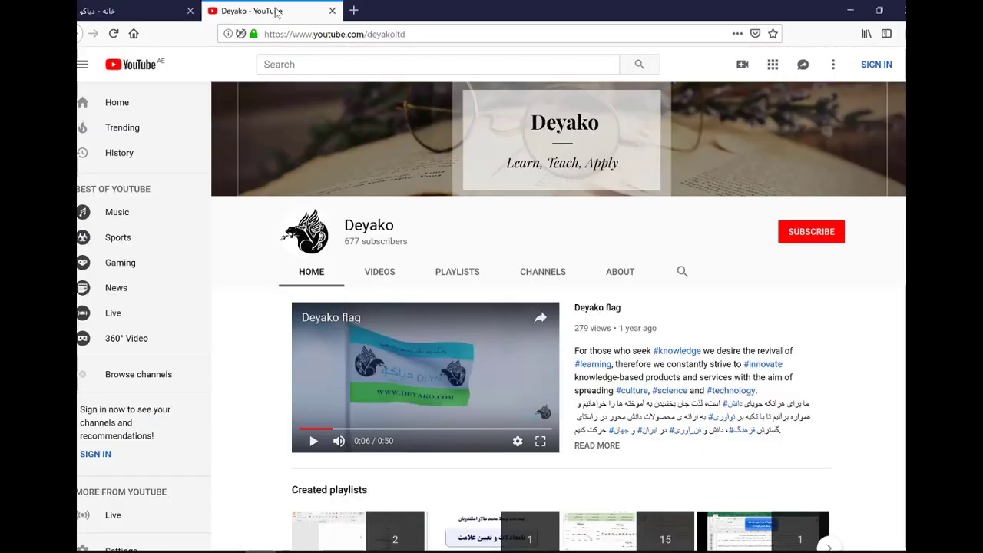